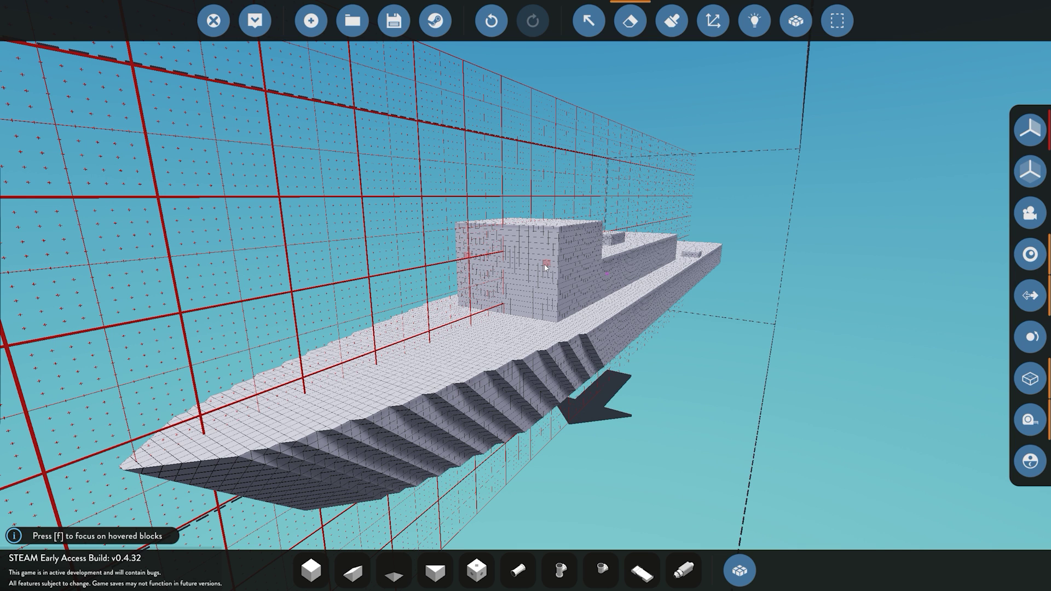
Examine the ship's hull, cabin, raised deckhouse and the existing weight blocks from outside
key(f)
key(d)
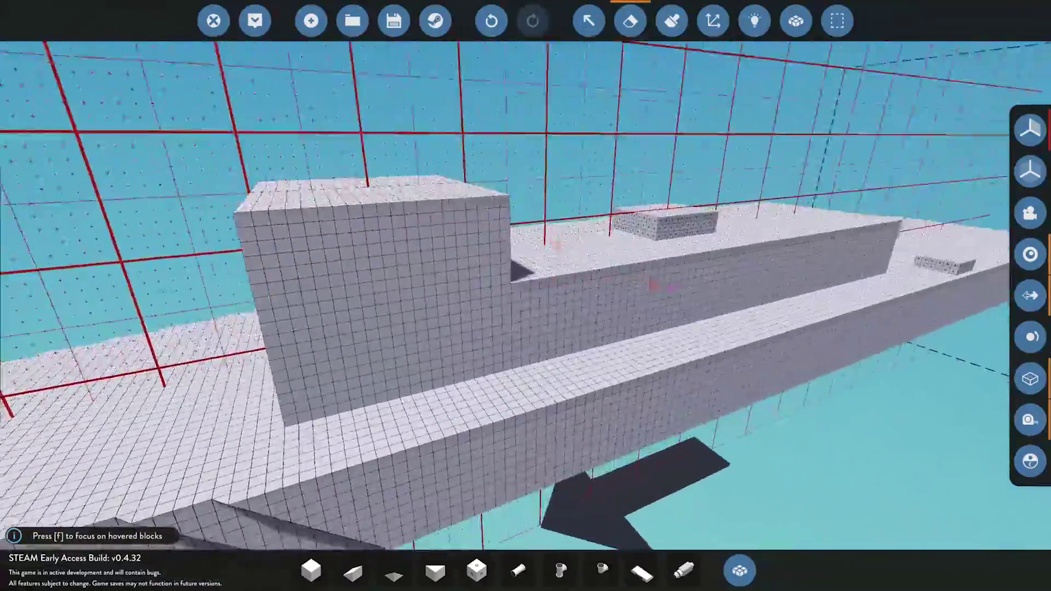
key(d)
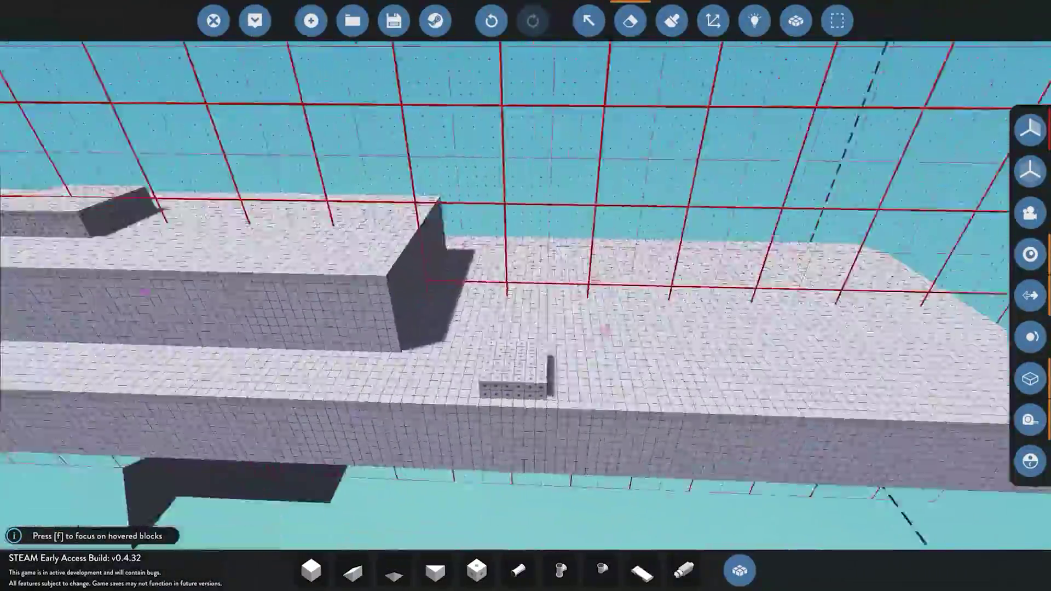
key(w)
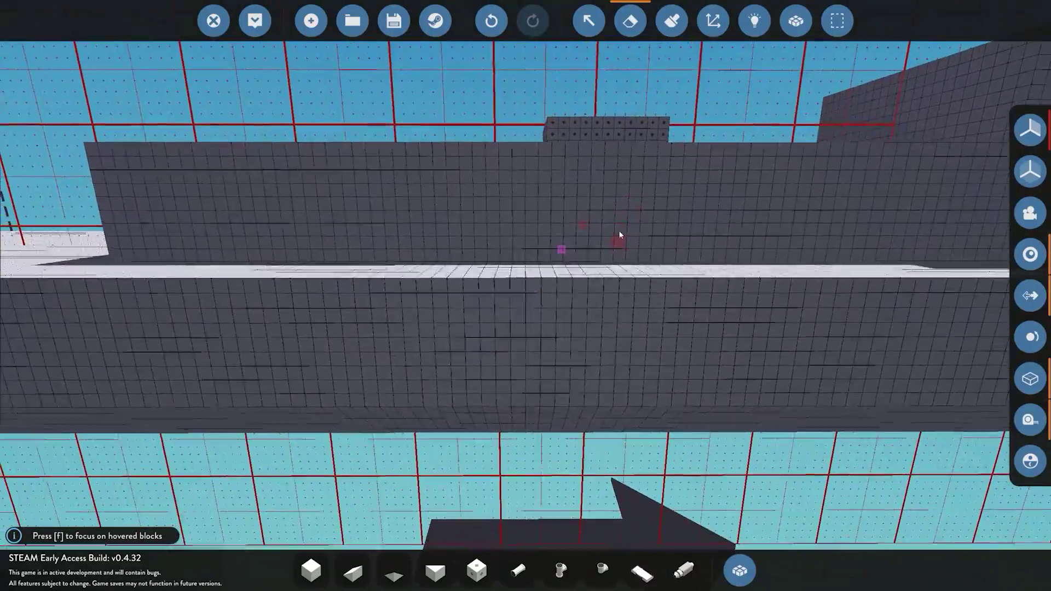
key(d)
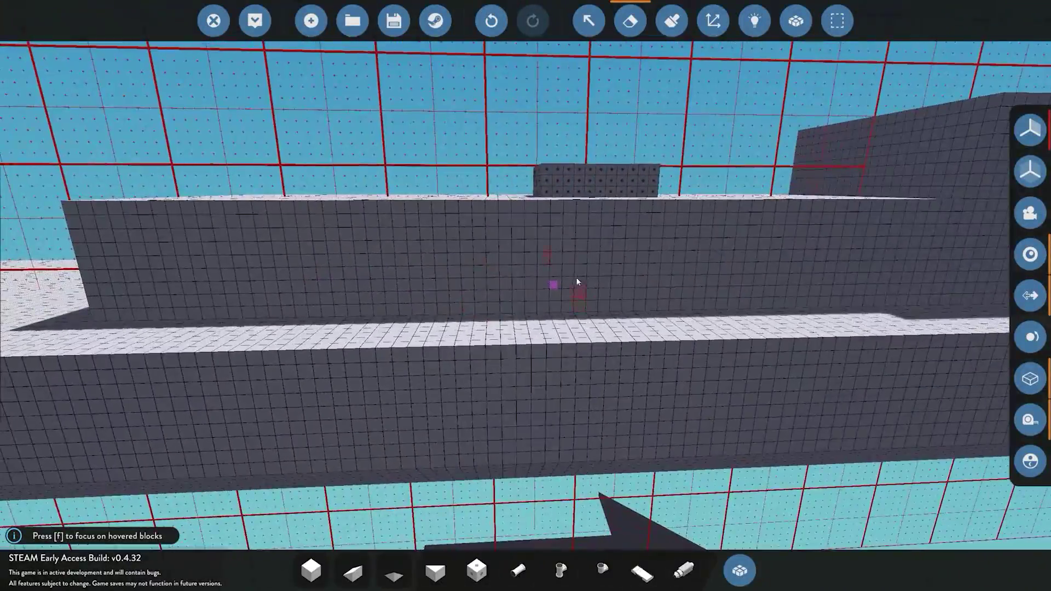
key(w)
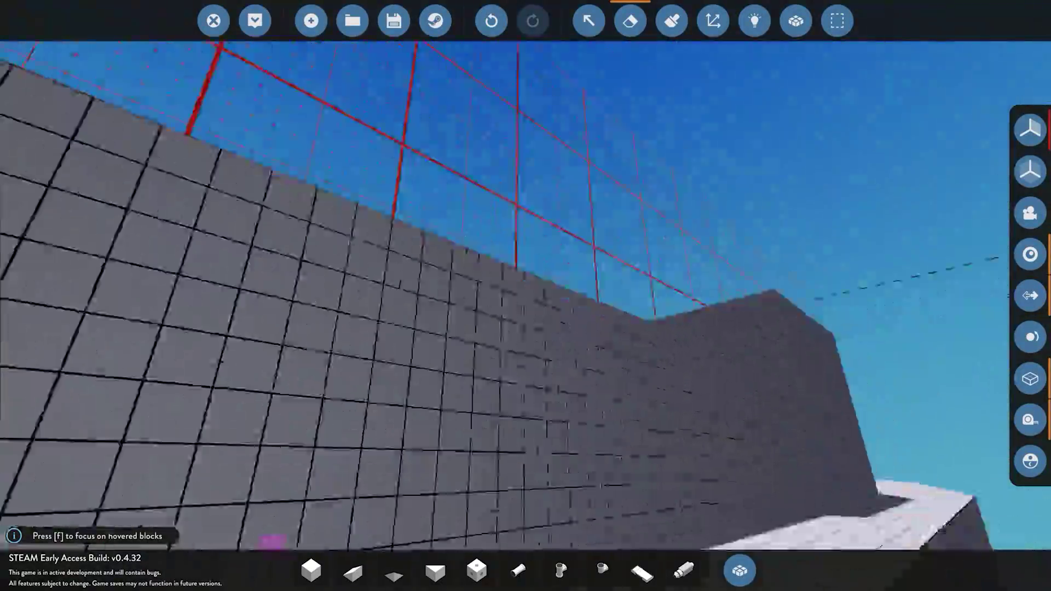
key(w)
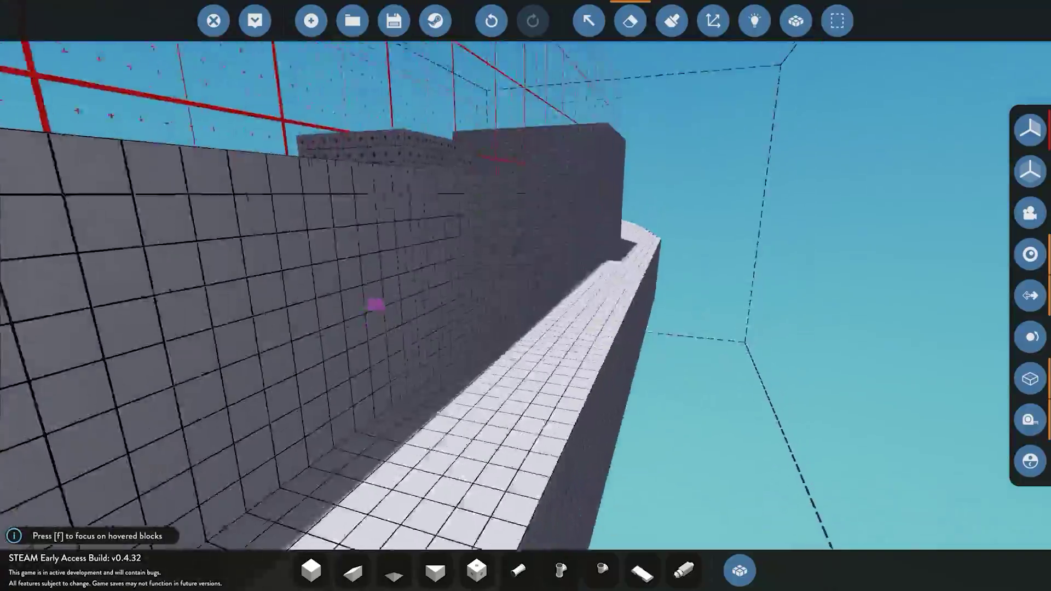
key(a)
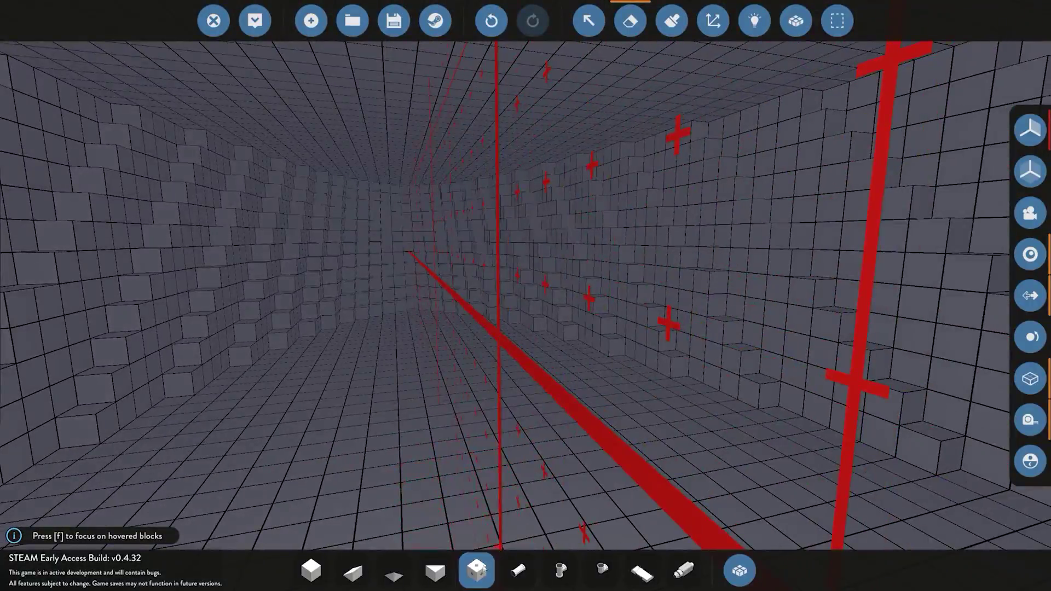
Choose the weight block and inspect the hull interior, the aft deck and the existing weight-block stack there
click(483, 567)
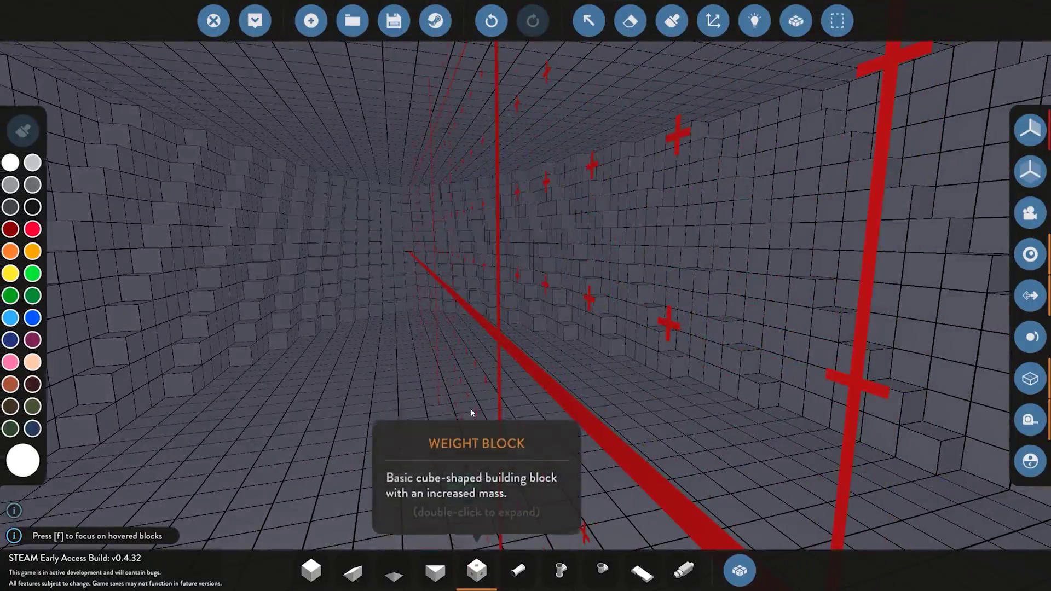
key(w)
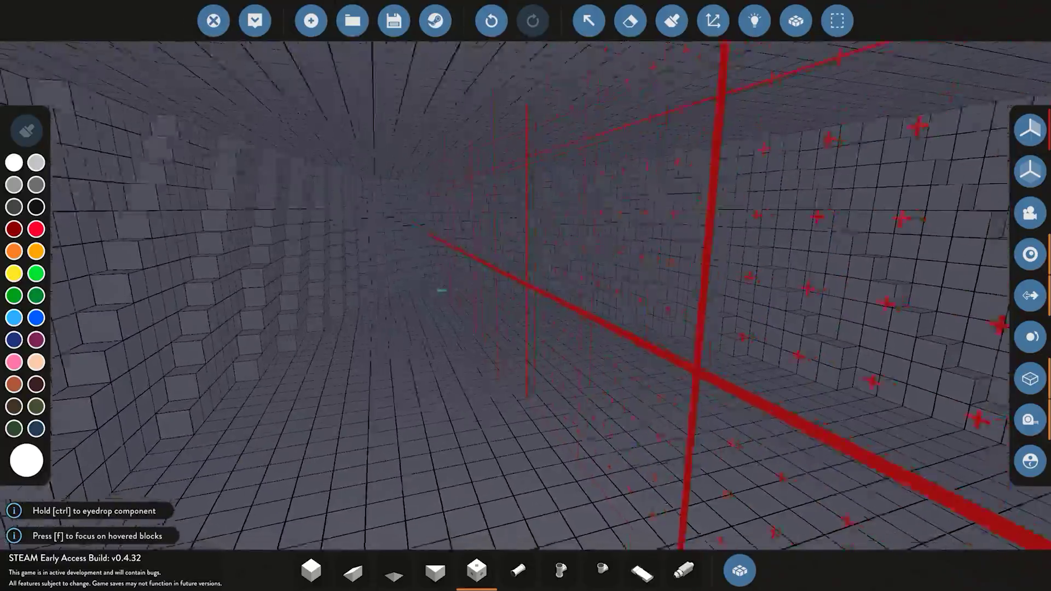
key(w)
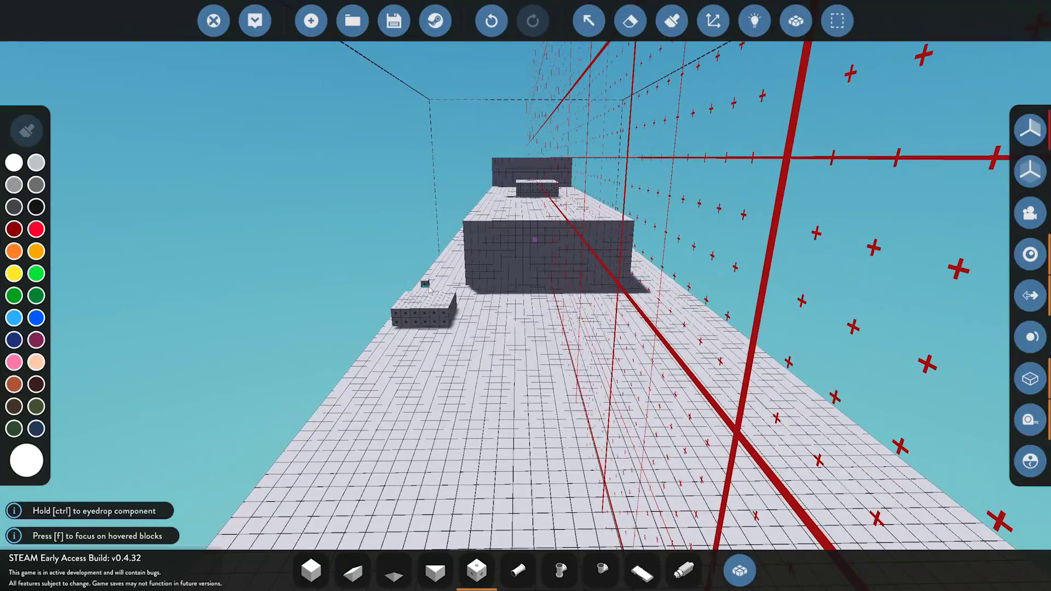
key(a)
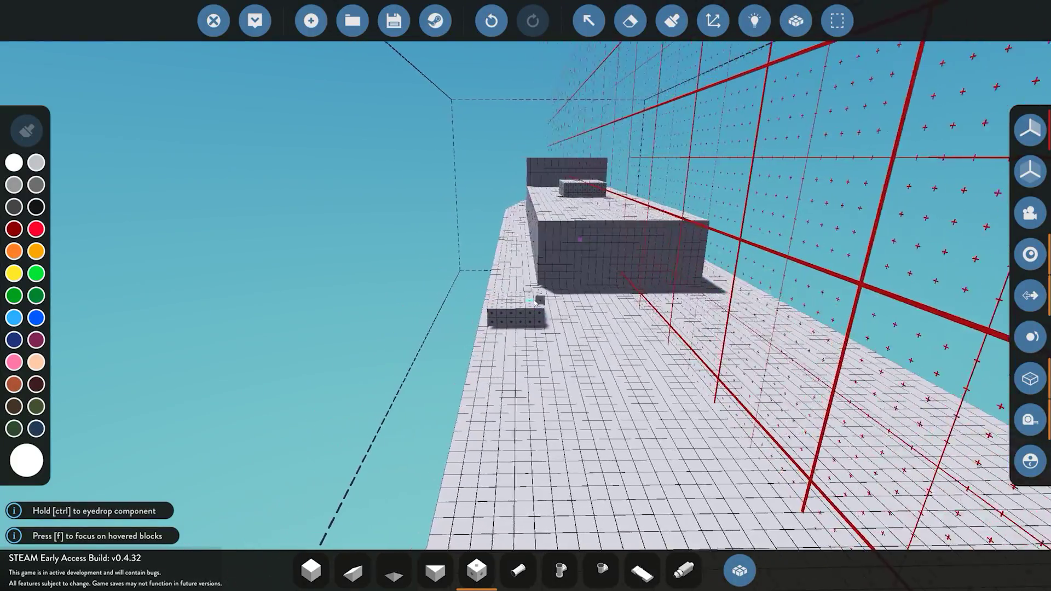
key(a)
key(a)
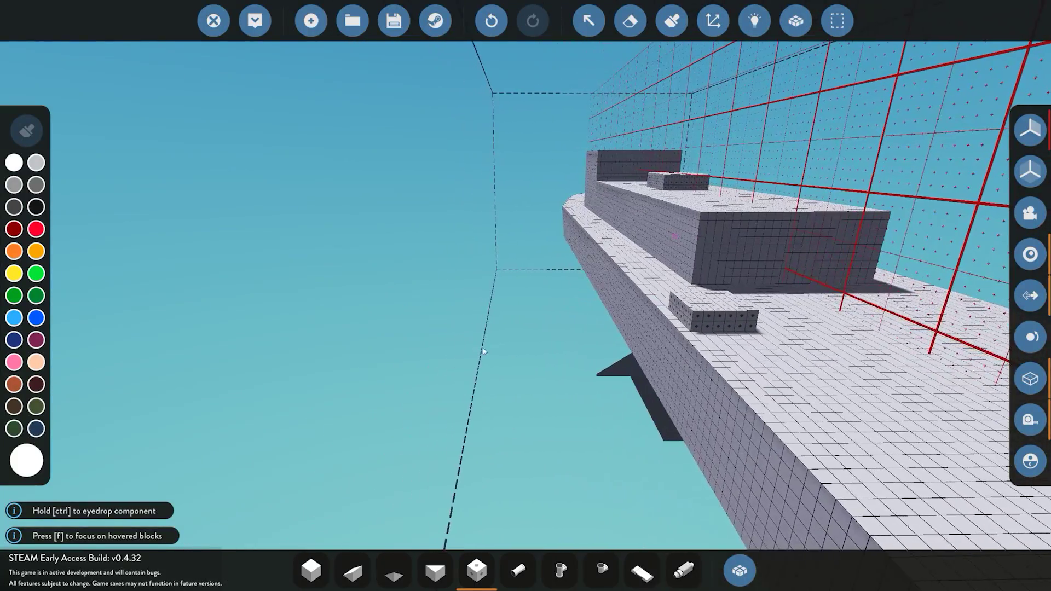
key(d)
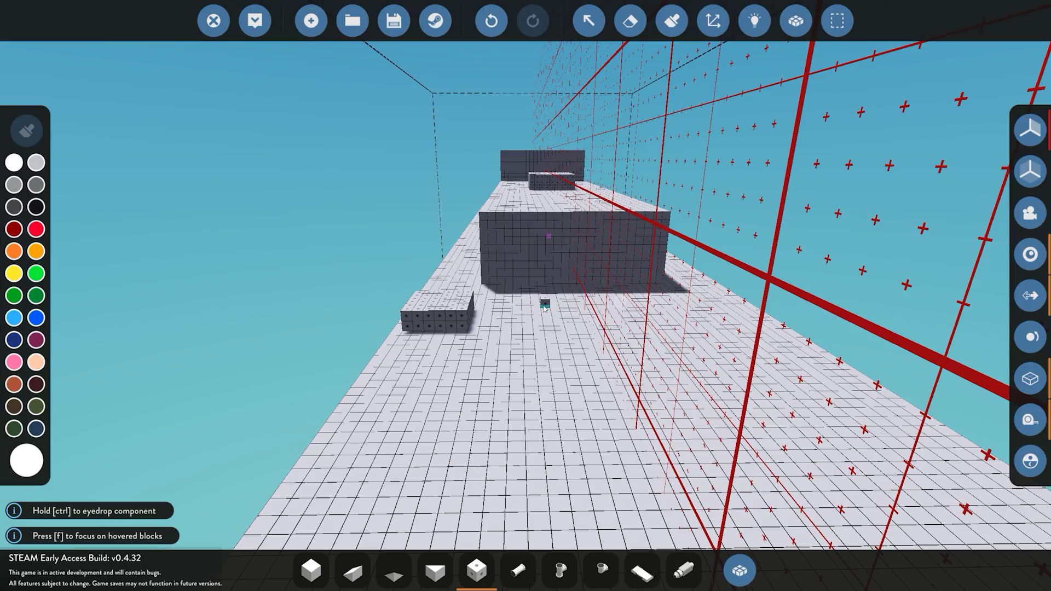
key(w)
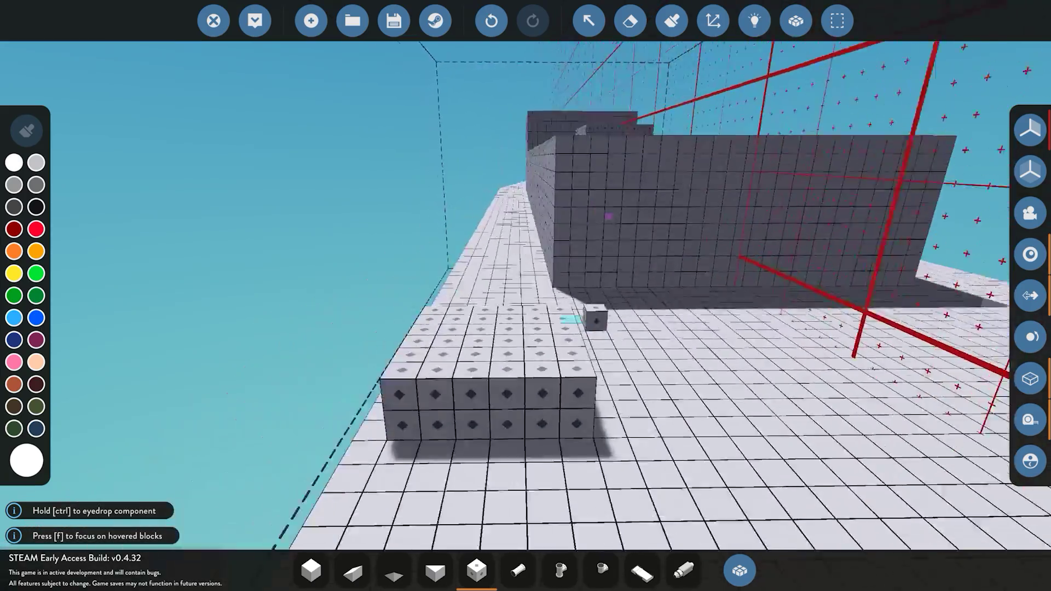
key(w)
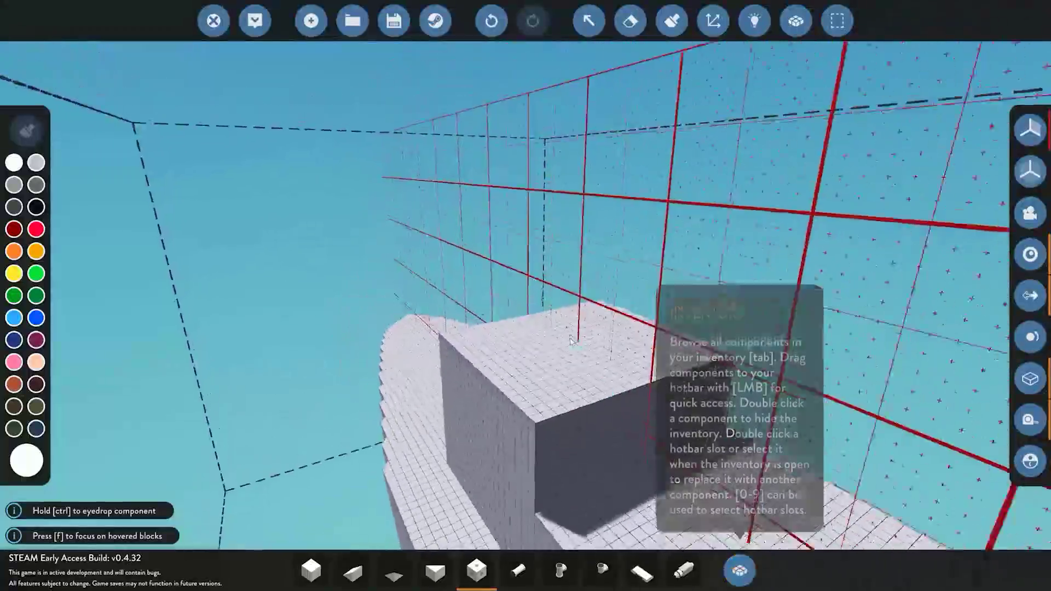
key(w)
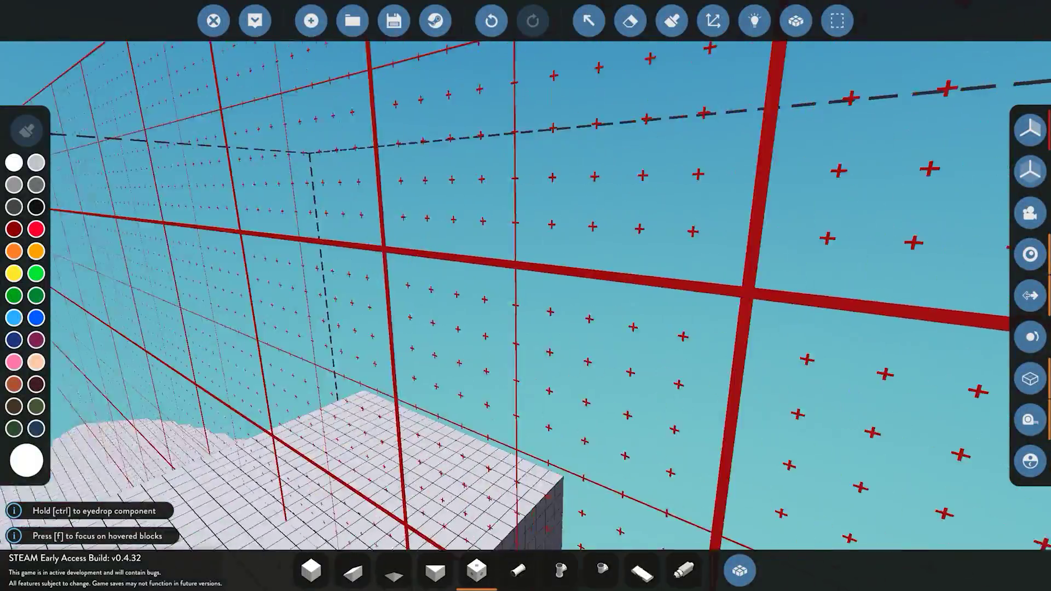
Choose the cube component with the round face from the component inventory and place one on the cabin roof's front edge
key(d)
key(a)
key(w)
key(d)
click(747, 572)
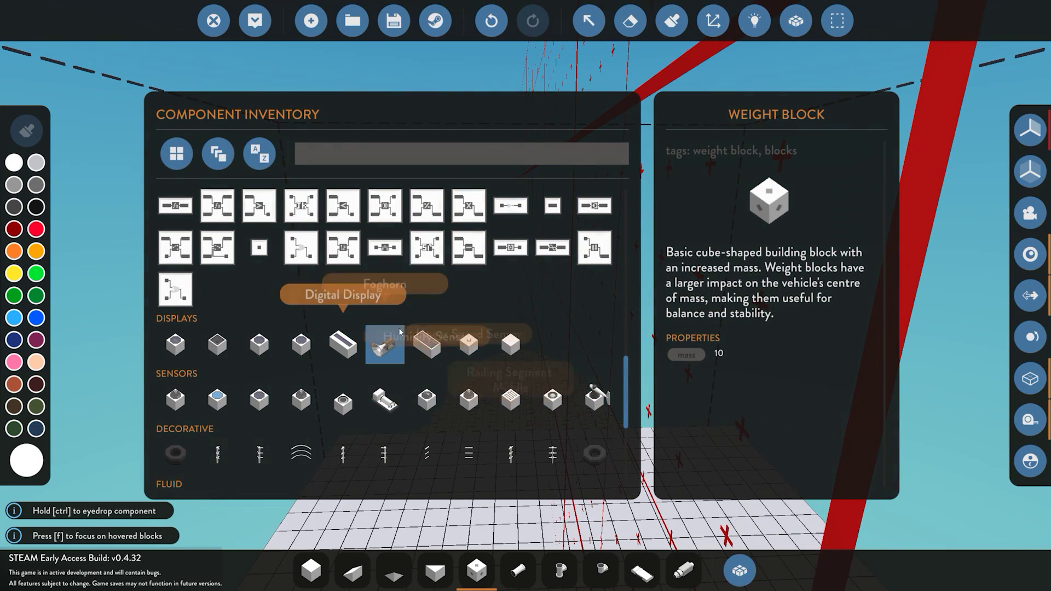
scroll(547, 274, down, 3)
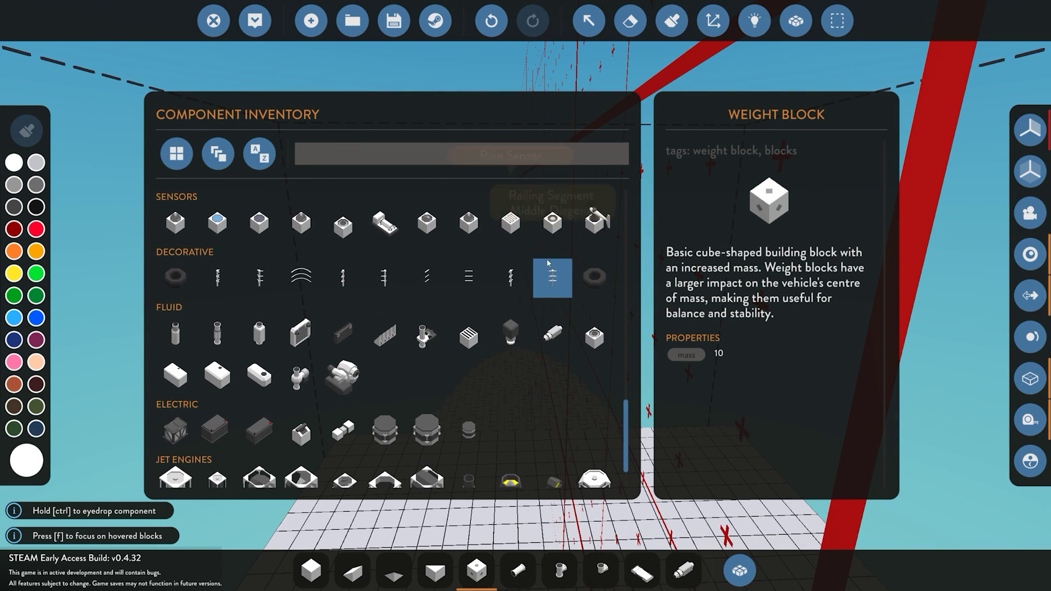
click(737, 572)
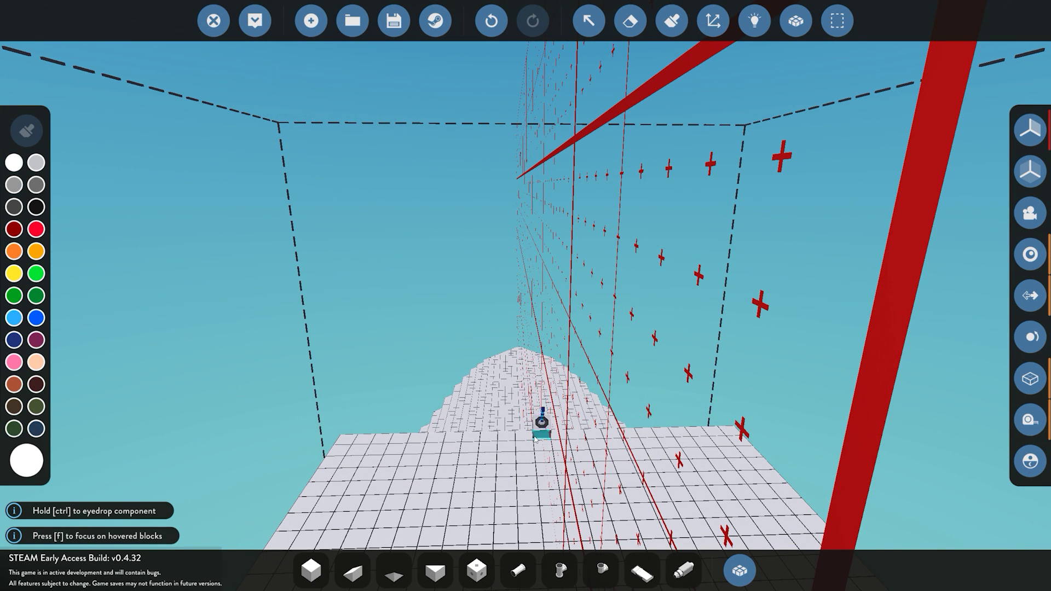
key(a)
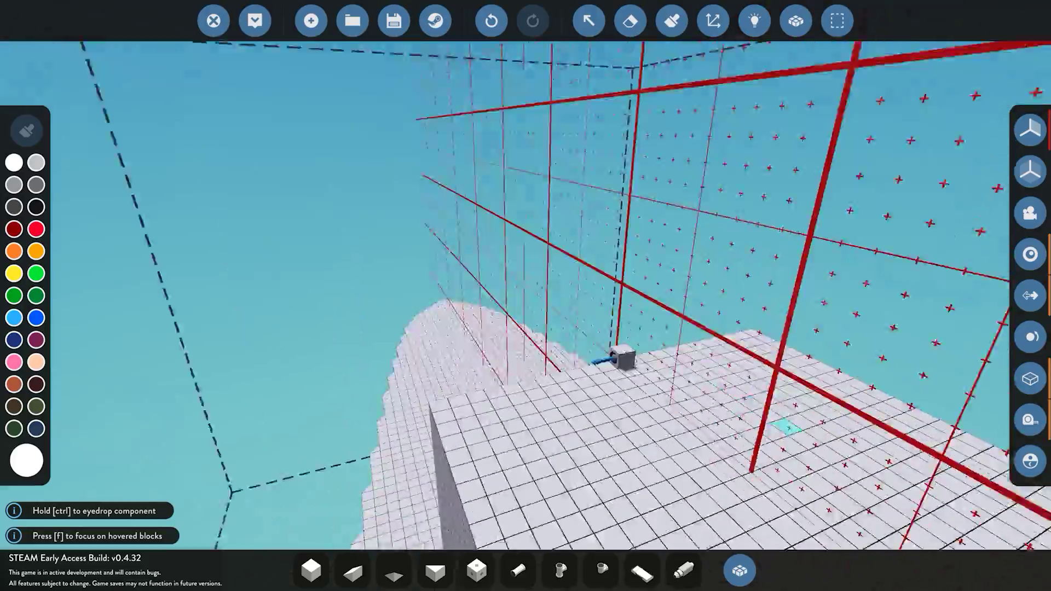
key(s)
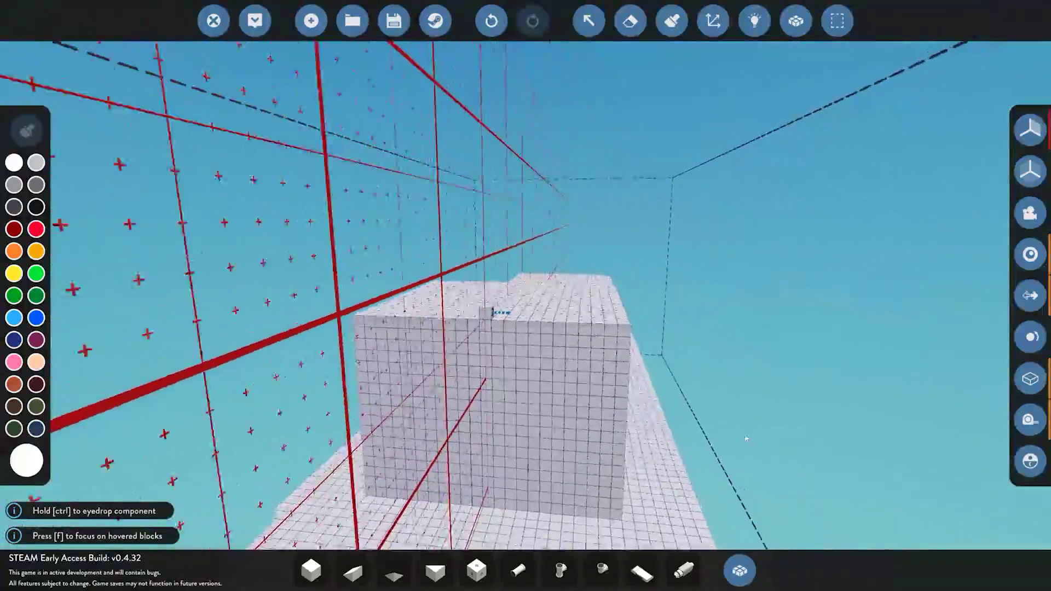
key(w)
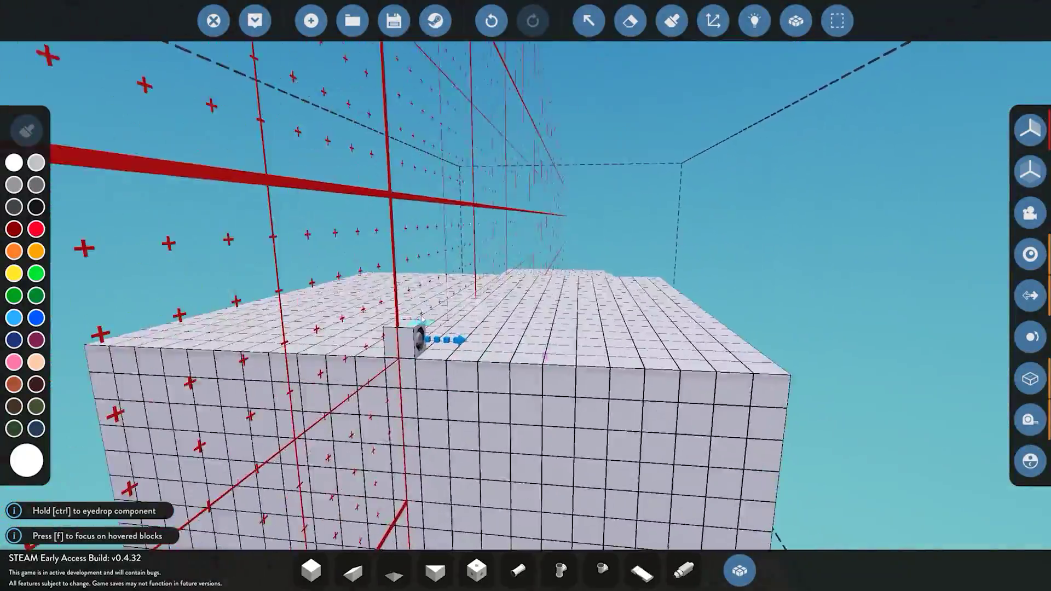
drag(432, 365, 482, 307)
Examine the placed component's facing direction and its position relative to the red centre plane and the roof edges
key(a)
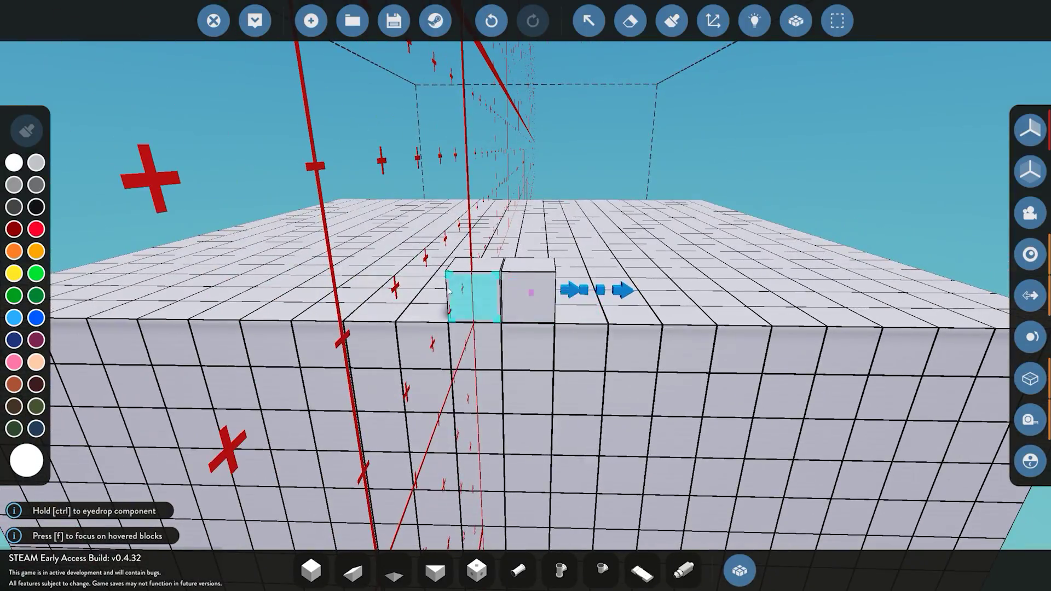
key(d)
key(a)
key(a)
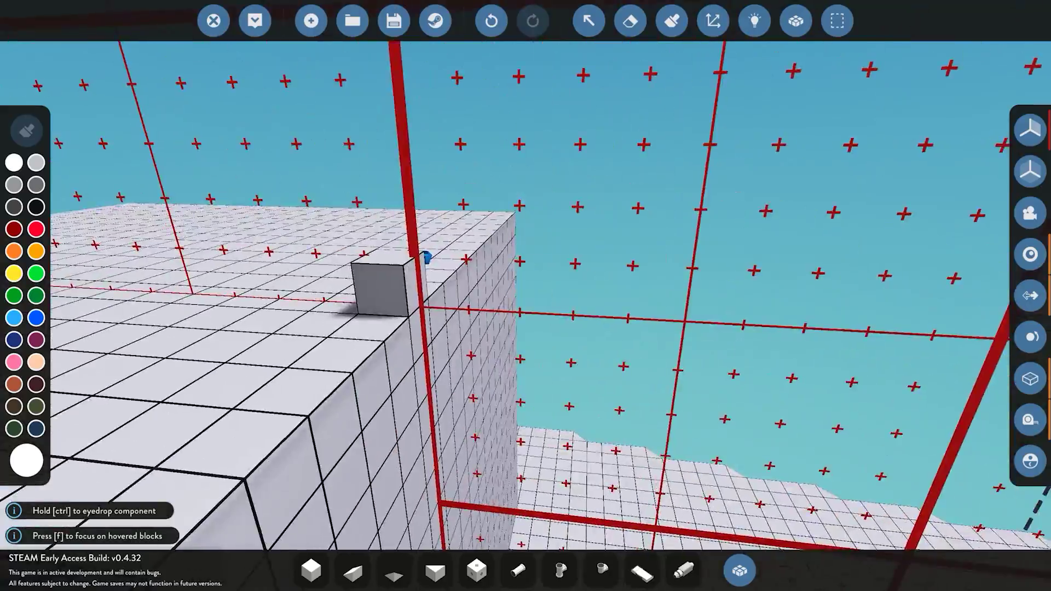
key(d)
key(d)
key(a)
key(d)
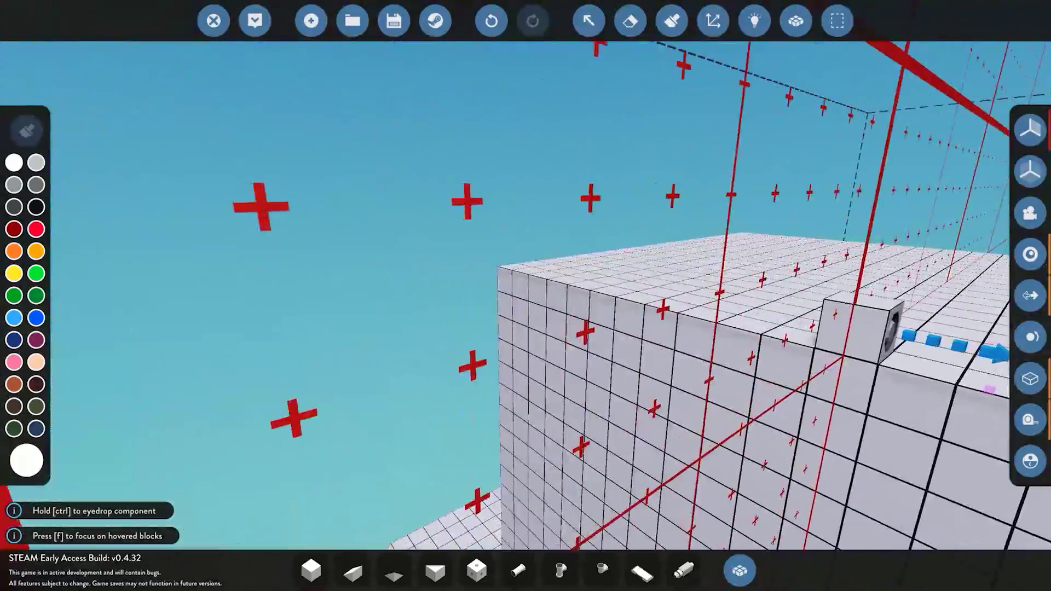
key(a)
key(w)
key(d)
key(a)
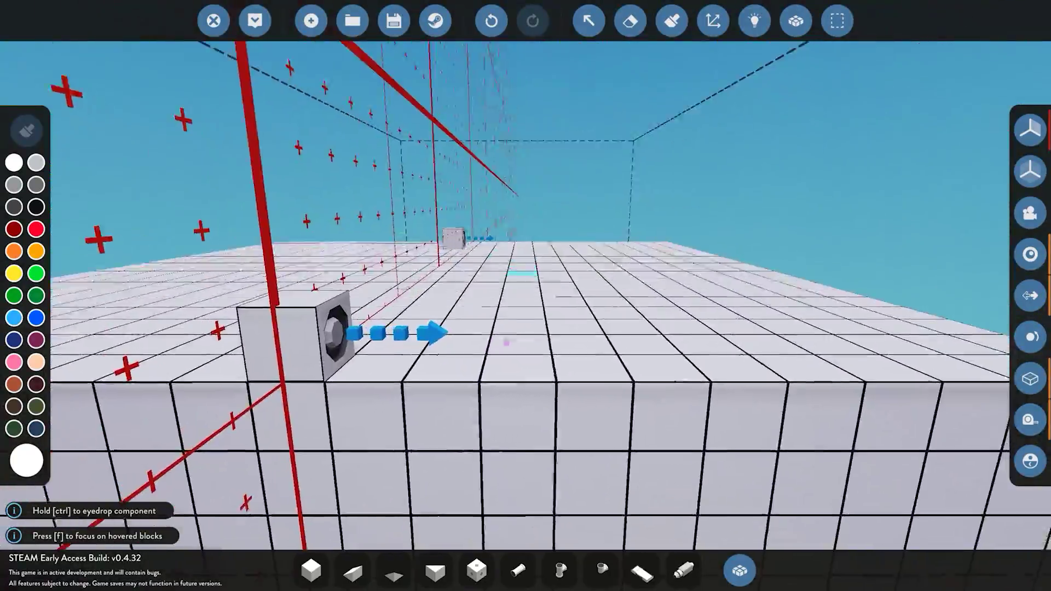
key(d)
key(a)
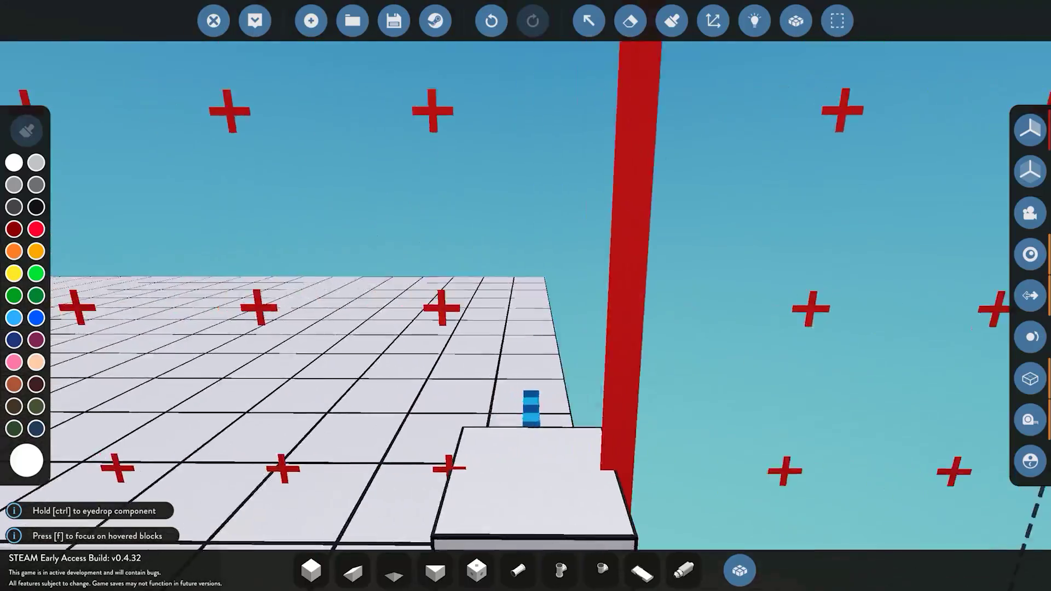
key(a)
key(a)
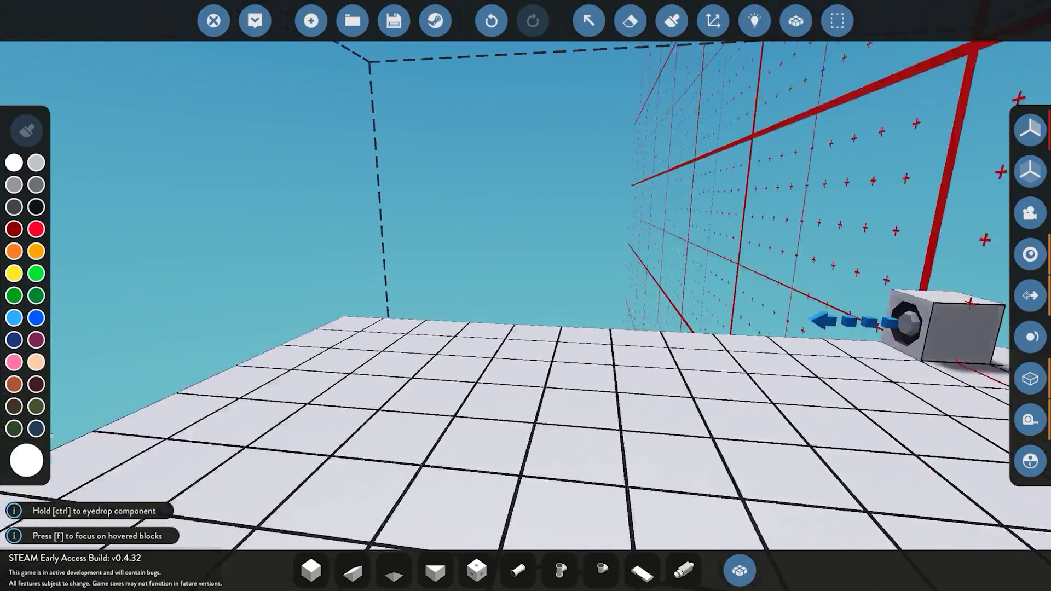
key(d)
key(a)
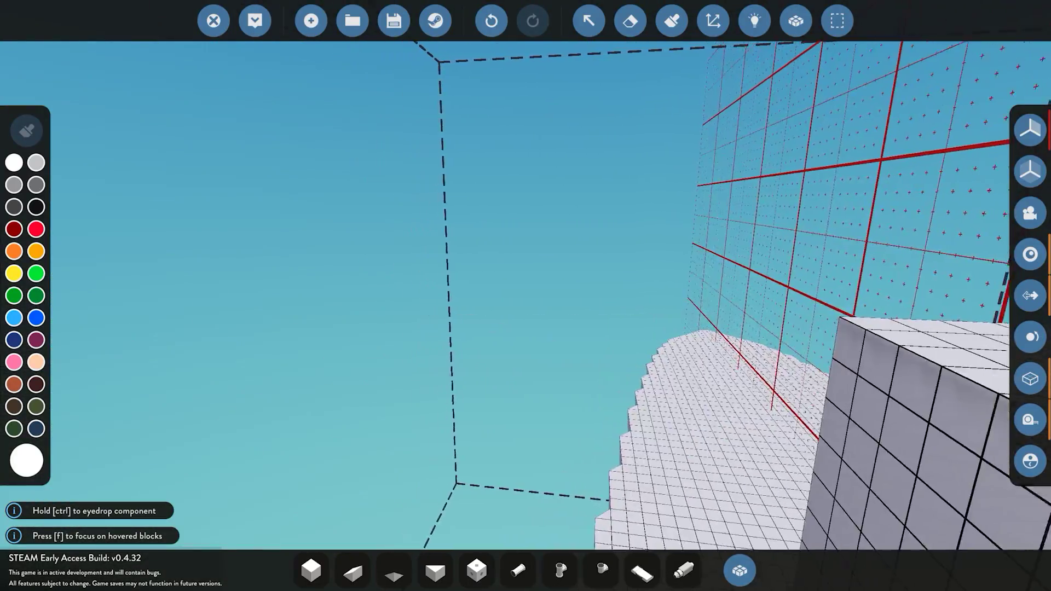
key(d)
key(a)
key(d)
key(d)
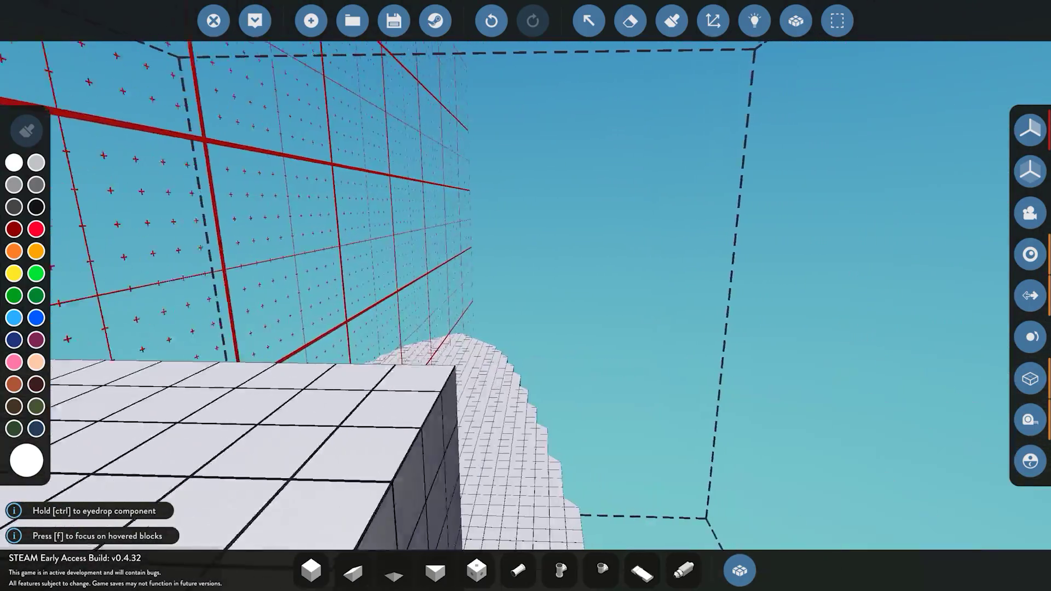
key(a)
key(a)
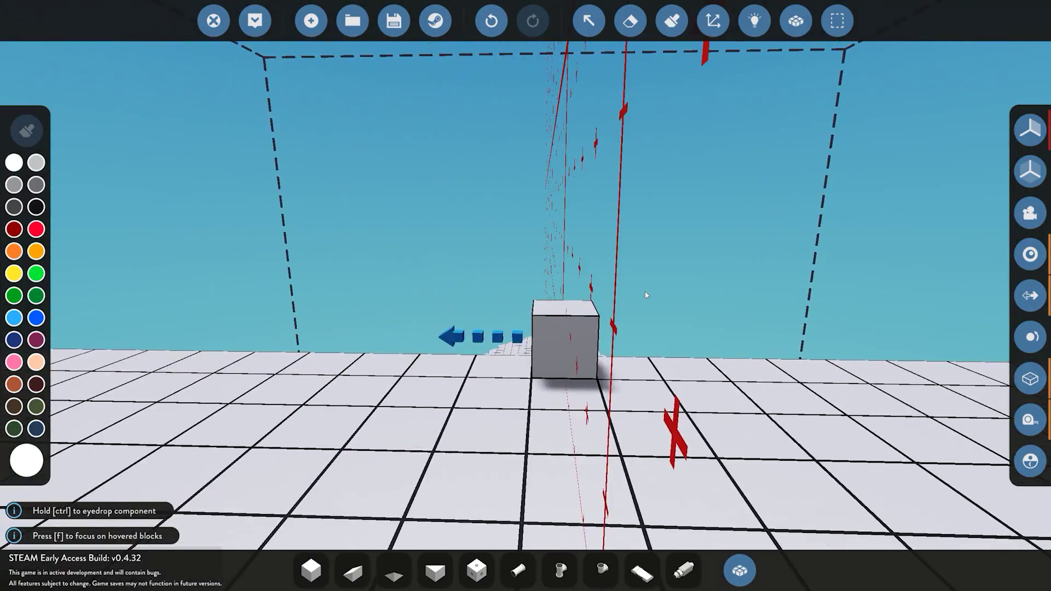
Compare the facing directions and positions of the tilt sensors along the cabin roof's front edge, on both sides of the centre plane
drag(648, 294, 728, 298)
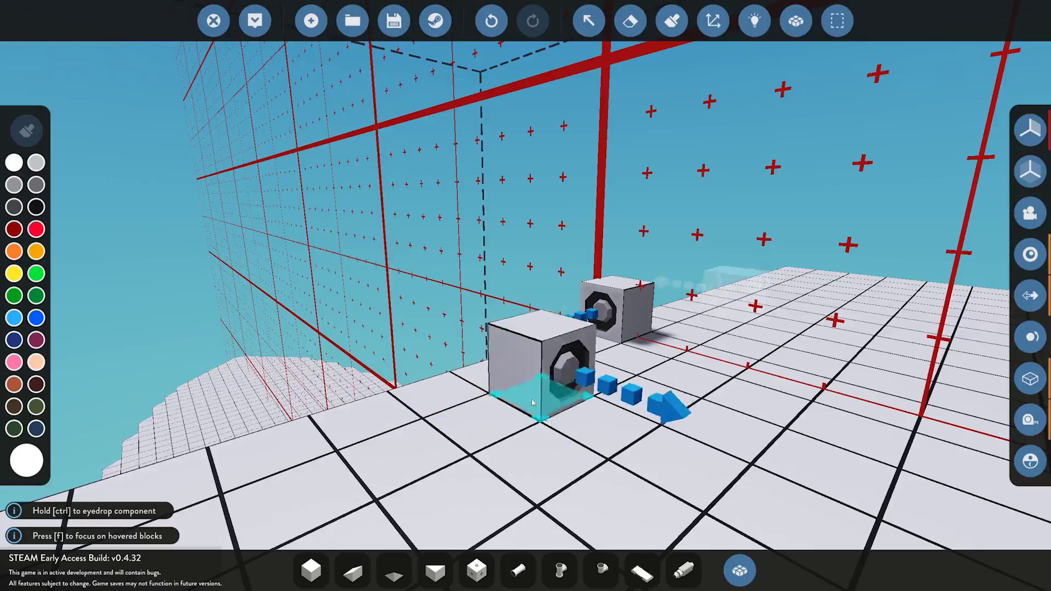
key(a)
drag(533, 402, 857, 402)
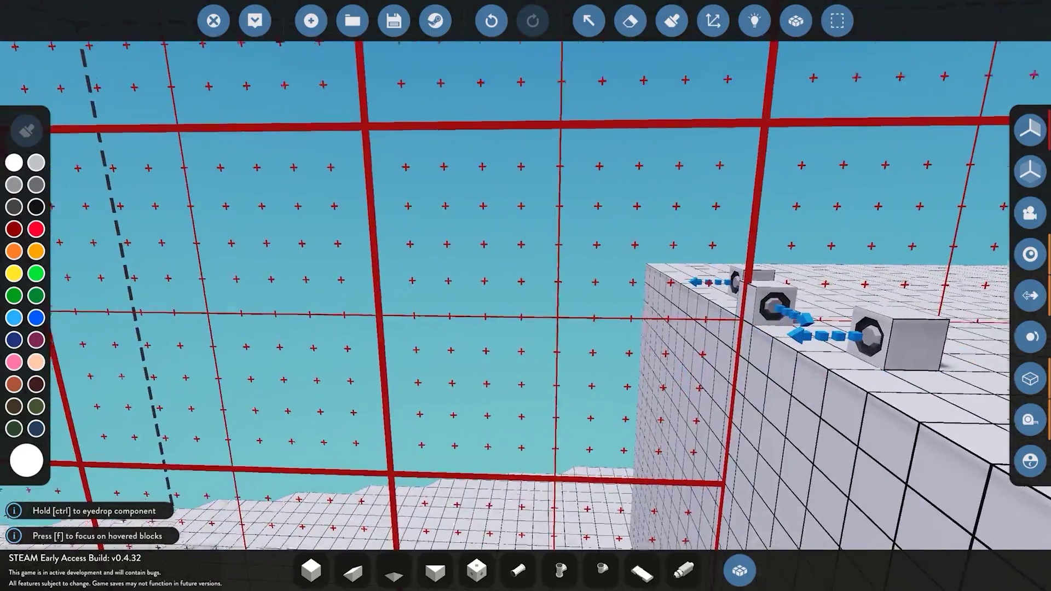
key(w)
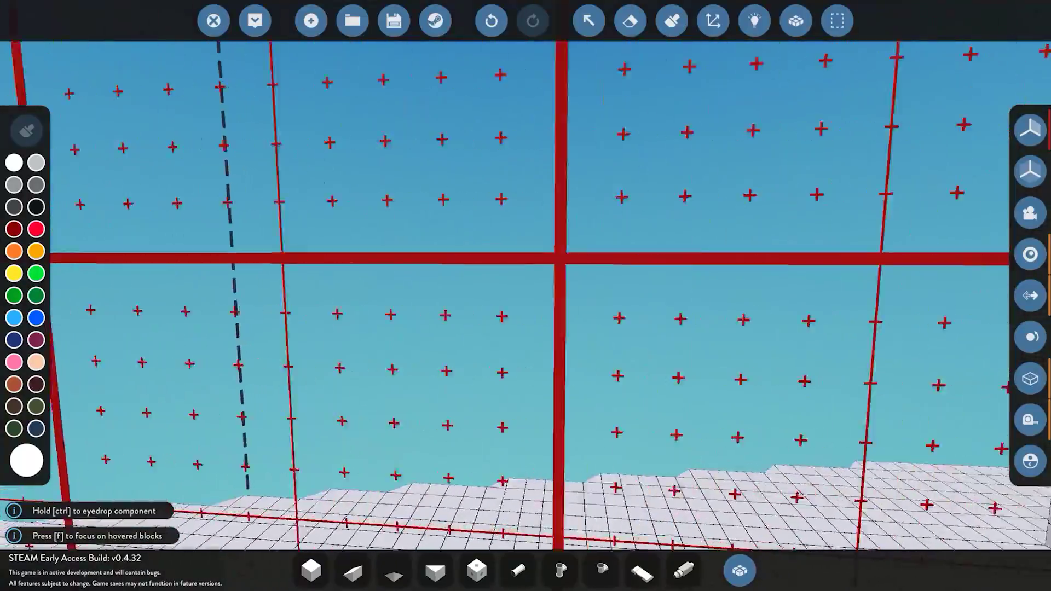
key(w)
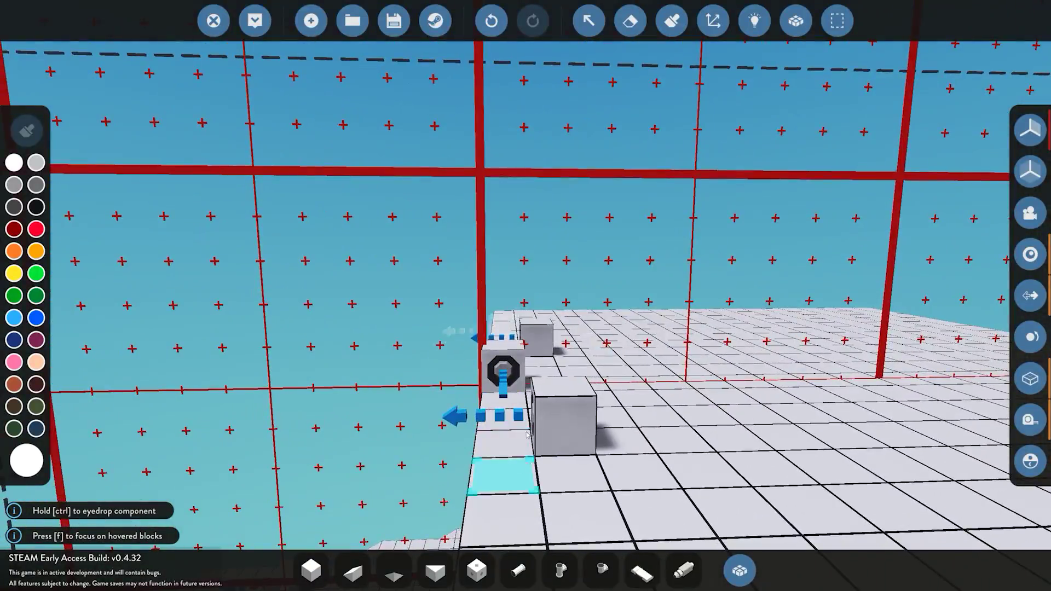
key(d)
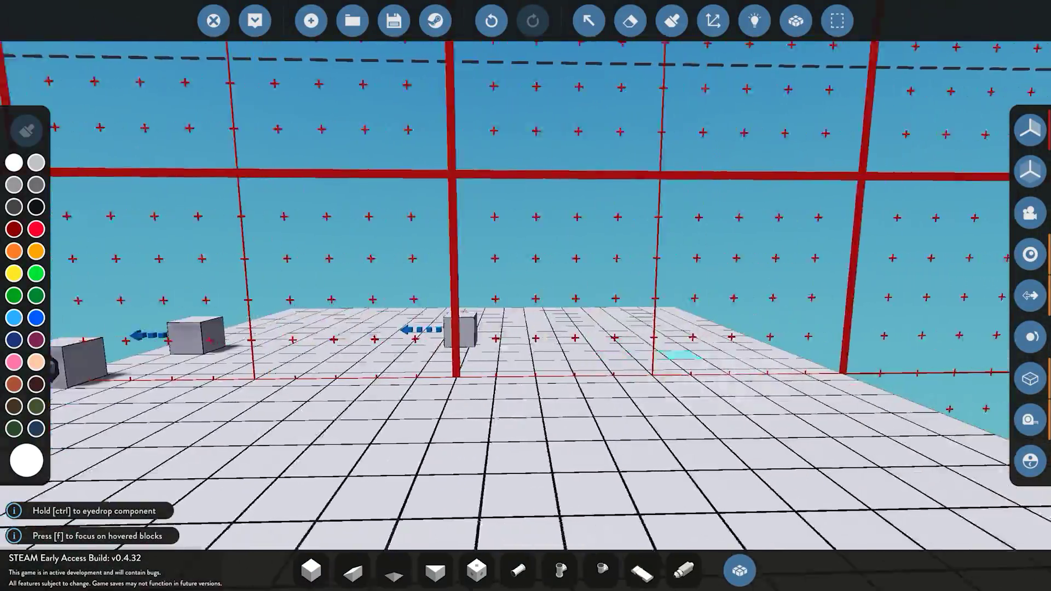
key(a)
key(a)
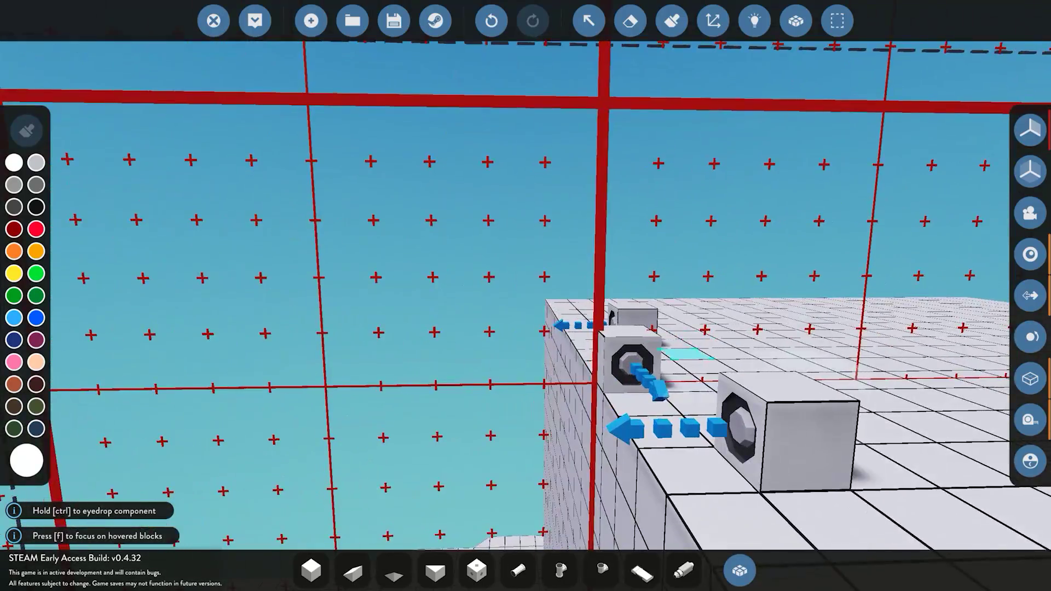
Erase the forward-facing tilt sensors from the cabin roof, keeping only the sideways-facing one on the centre plane
click(669, 402)
key(2)
click(619, 380)
key(space)
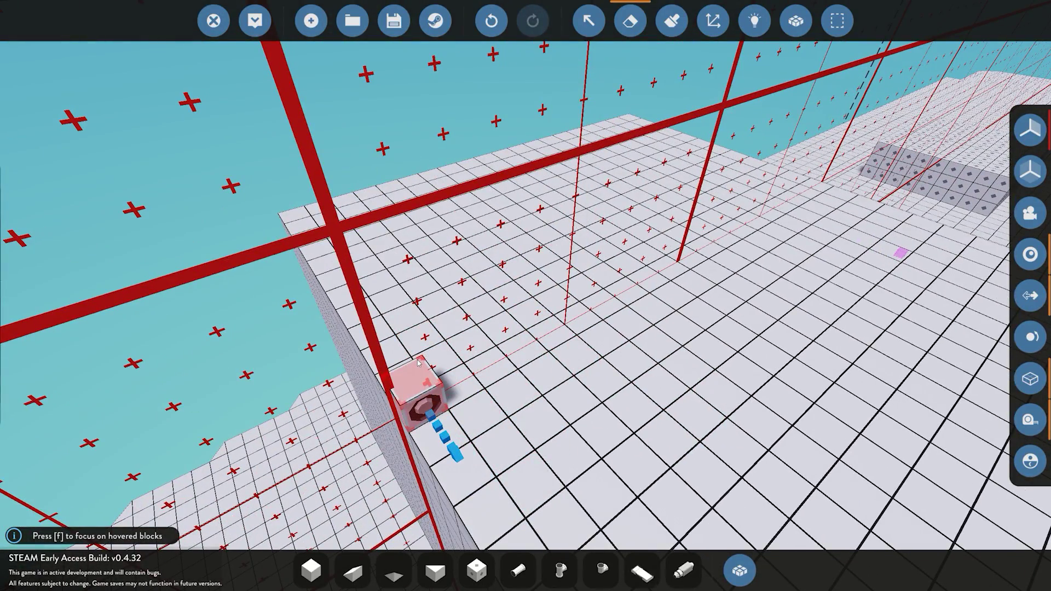
Place a PID Controller behind the tilt sensor on the cabin roof and connect the sensor's tilt output to its process variable input
click(743, 583)
scroll(367, 399, down, 2)
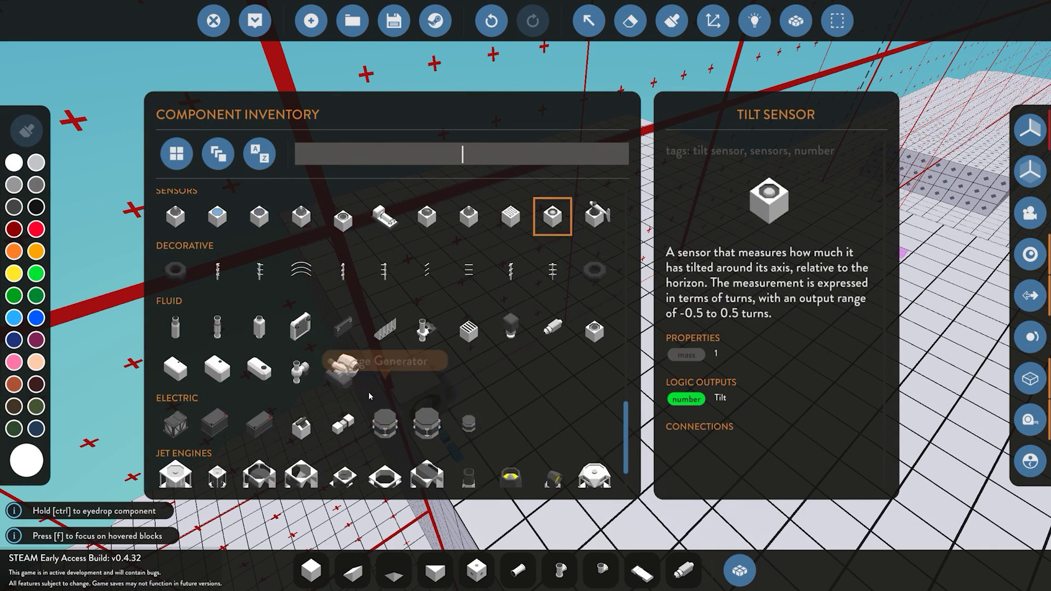
scroll(386, 422, up, 6)
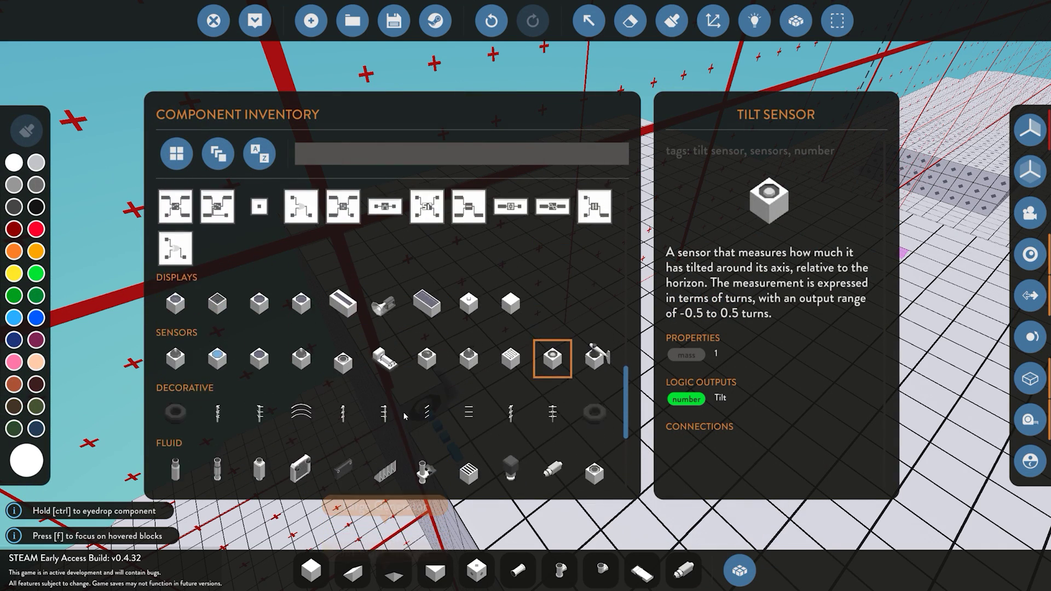
click(351, 341)
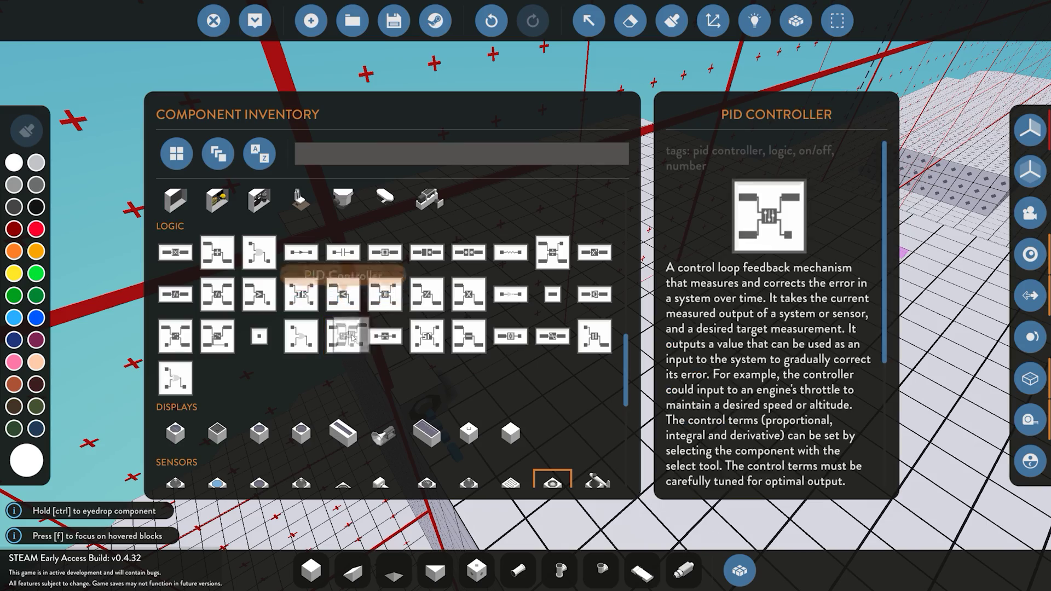
click(739, 570)
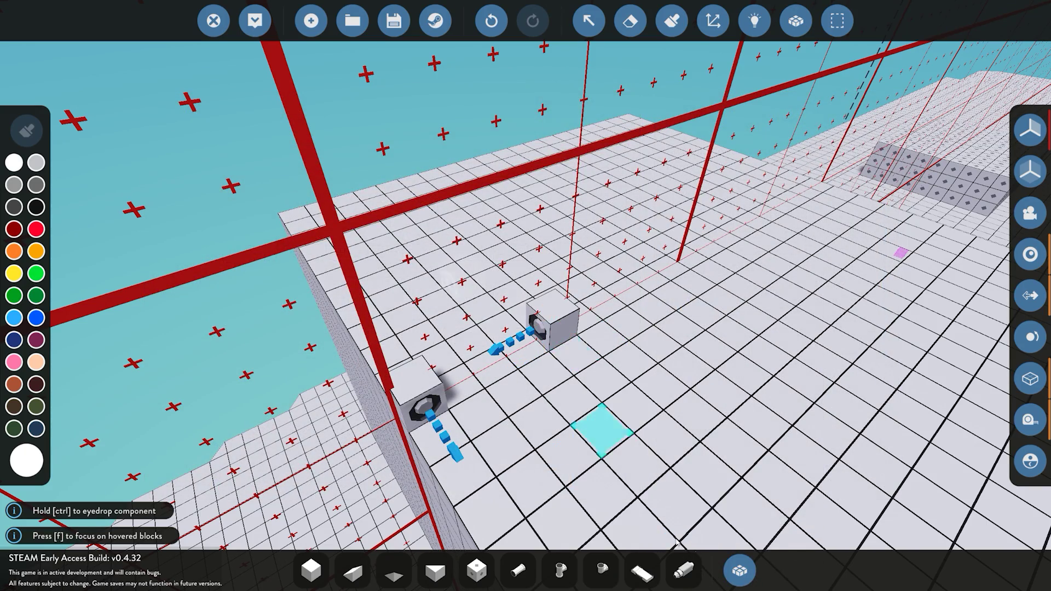
click(740, 570)
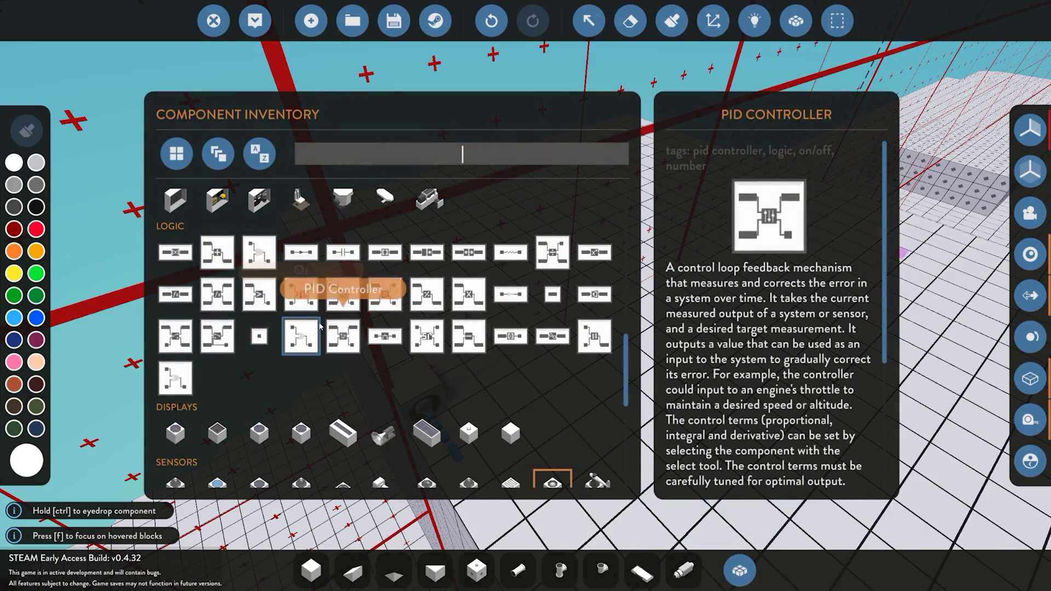
click(740, 571)
click(761, 13)
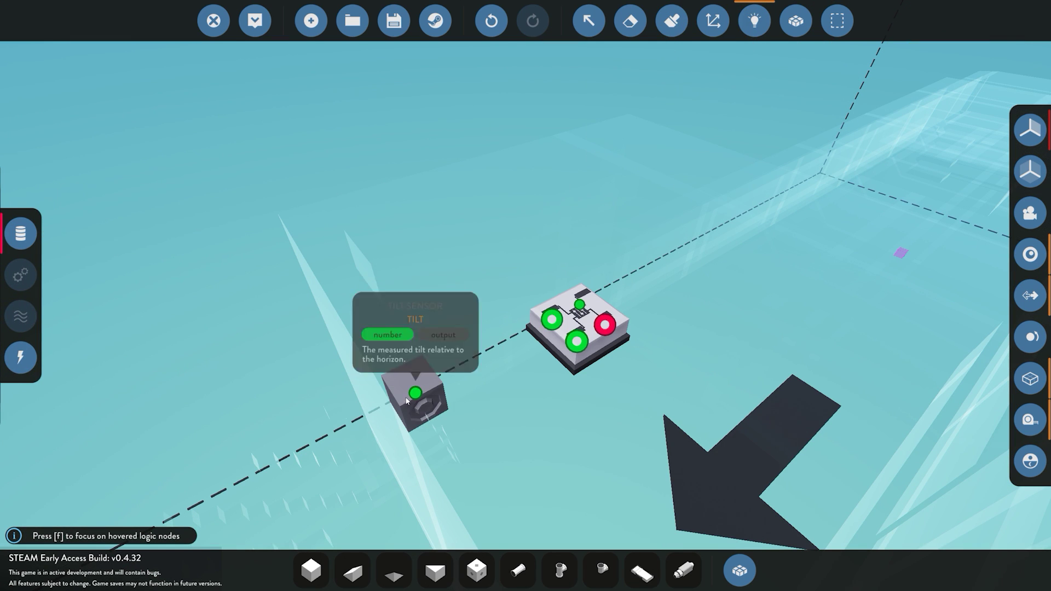
drag(415, 393, 577, 341)
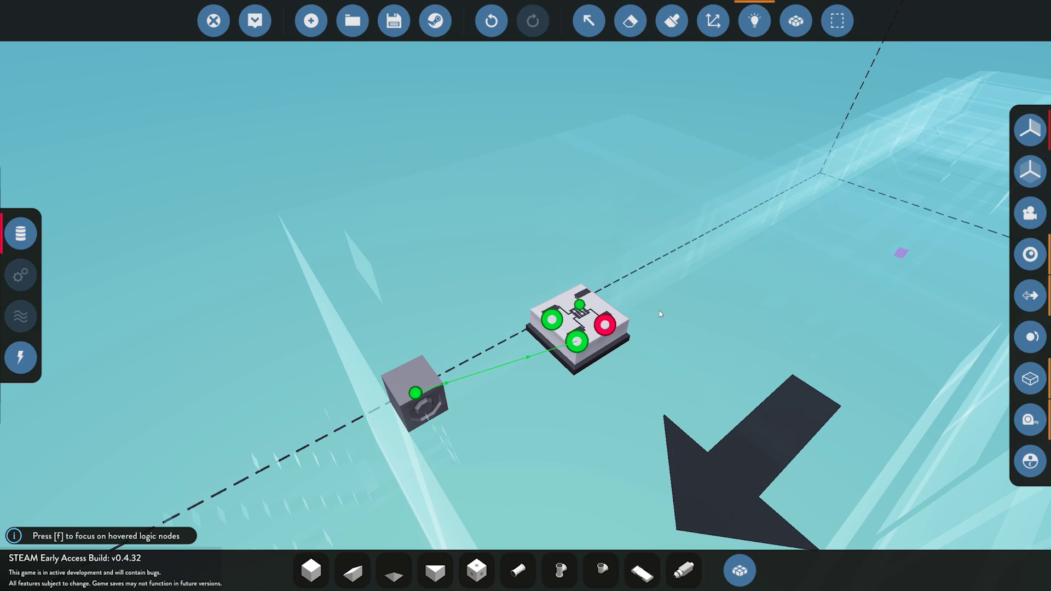
Examine the PID Controller's setpoint input and control output nodes in the logic view
key(s)
key(w)
key(d)
key(a)
mouse_move(571, 325)
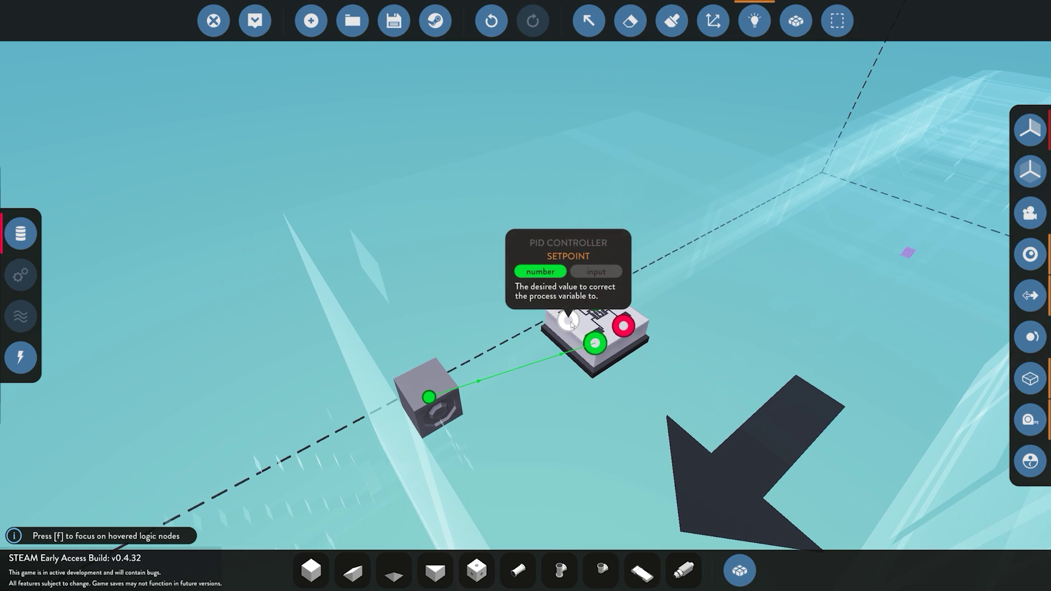
drag(571, 324, 413, 221)
key(d)
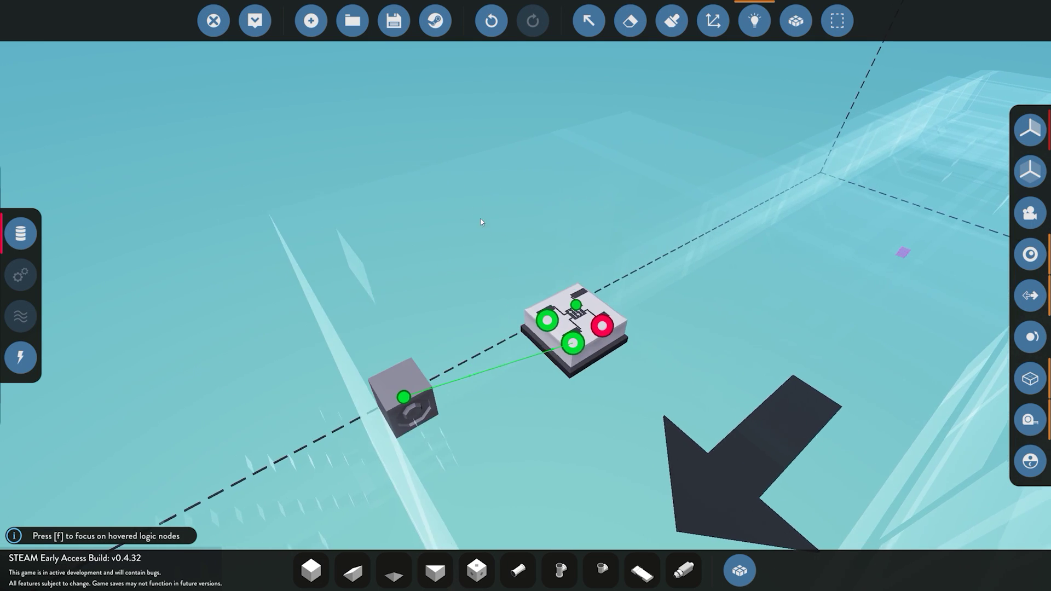
key(w)
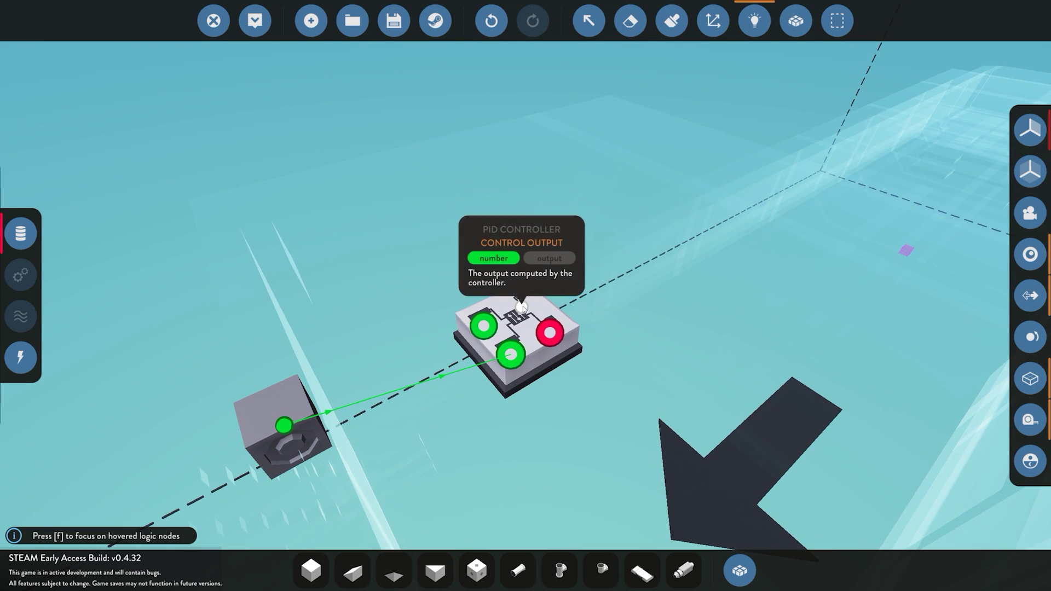
Place a single On Signal block next to the PID Controller on the centre line and connect it to the controller's on/off input
click(739, 571)
click(548, 310)
click(259, 337)
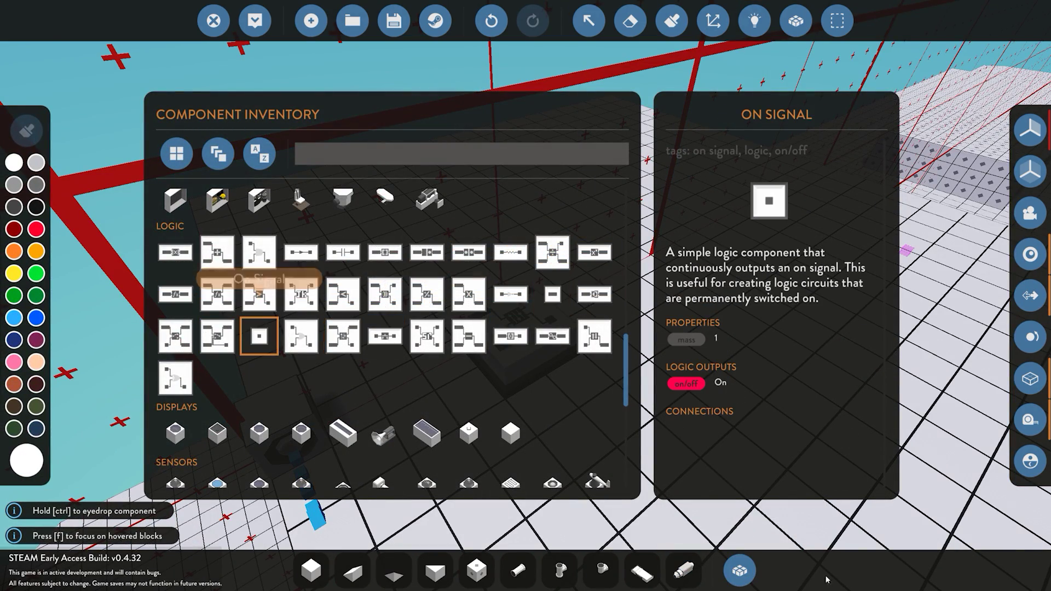
click(739, 571)
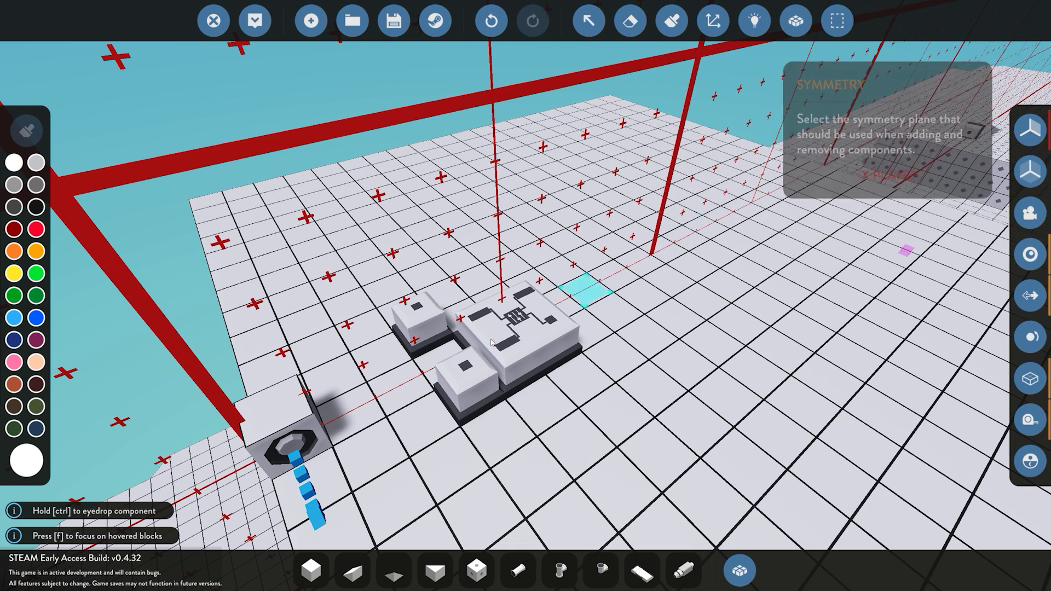
key(Delete)
click(470, 375)
key(3)
click(754, 21)
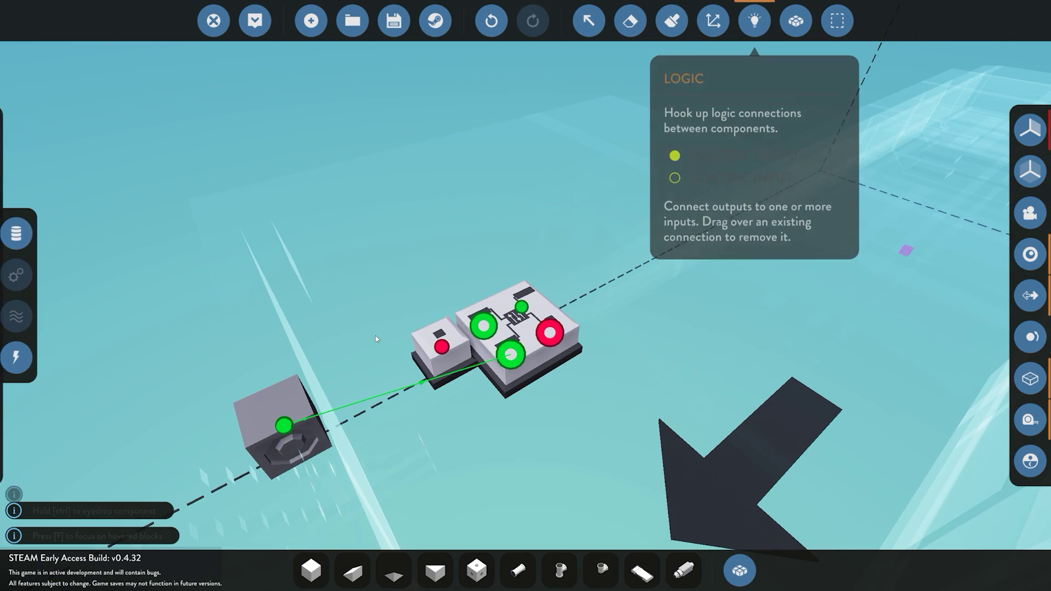
drag(439, 349, 549, 334)
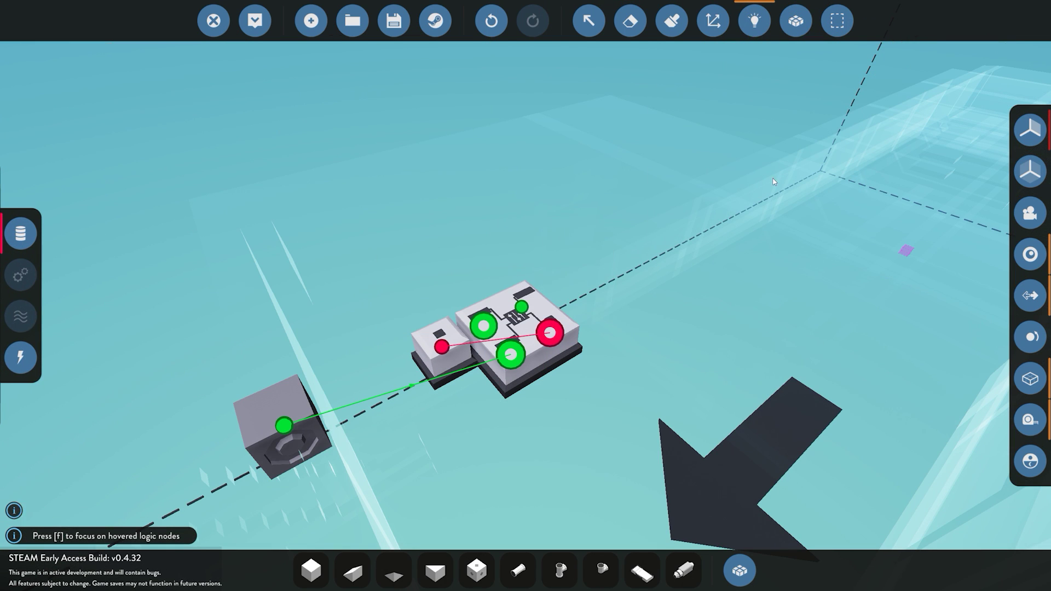
Set the PID Controller's proportional gain to 100 and derivative gain to 10000, and edit its integral gain
click(591, 23)
click(538, 304)
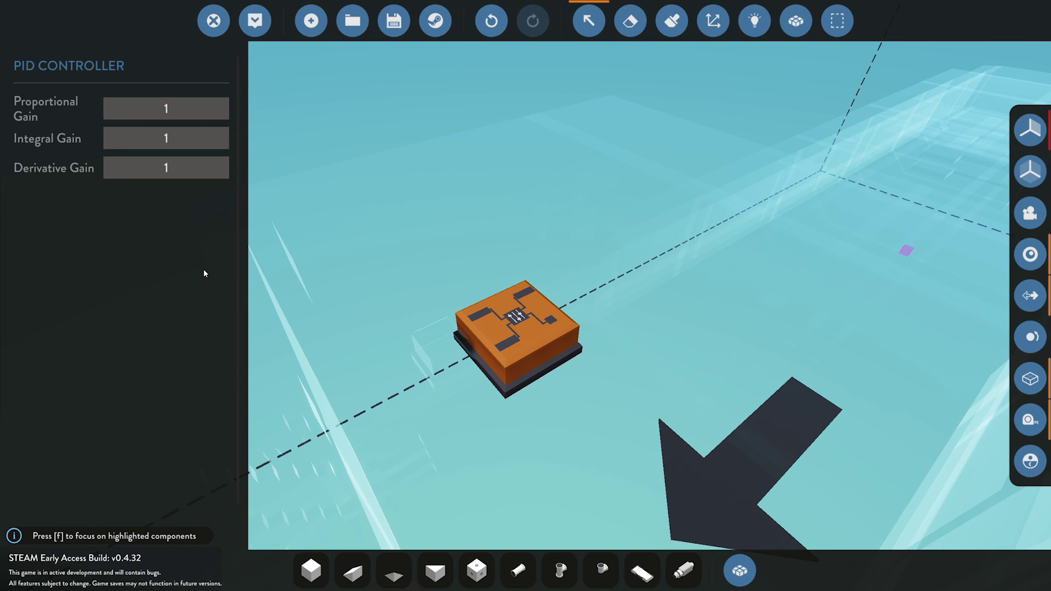
click(196, 113)
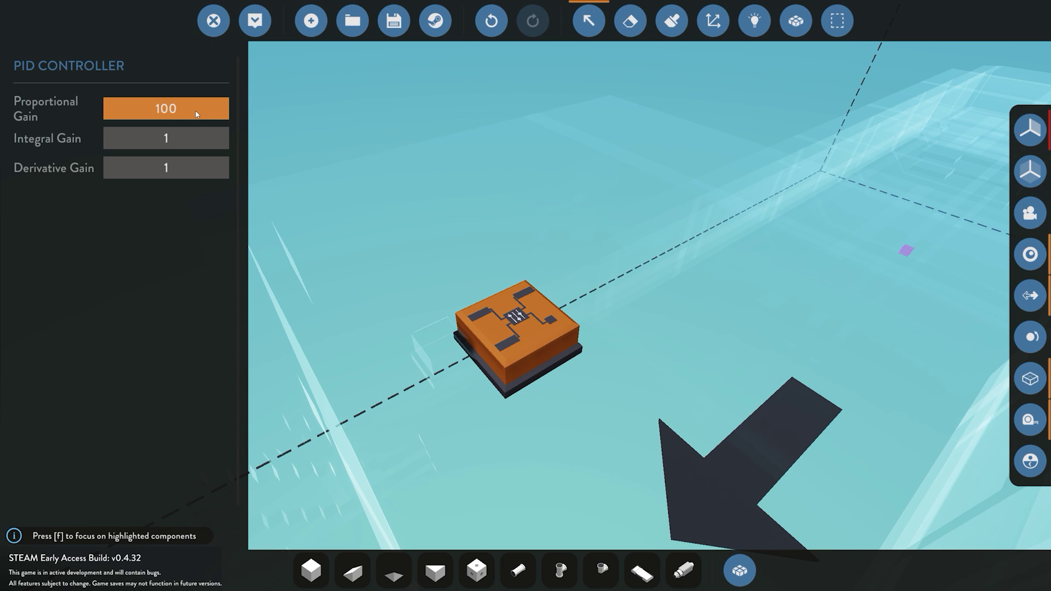
text(0000)
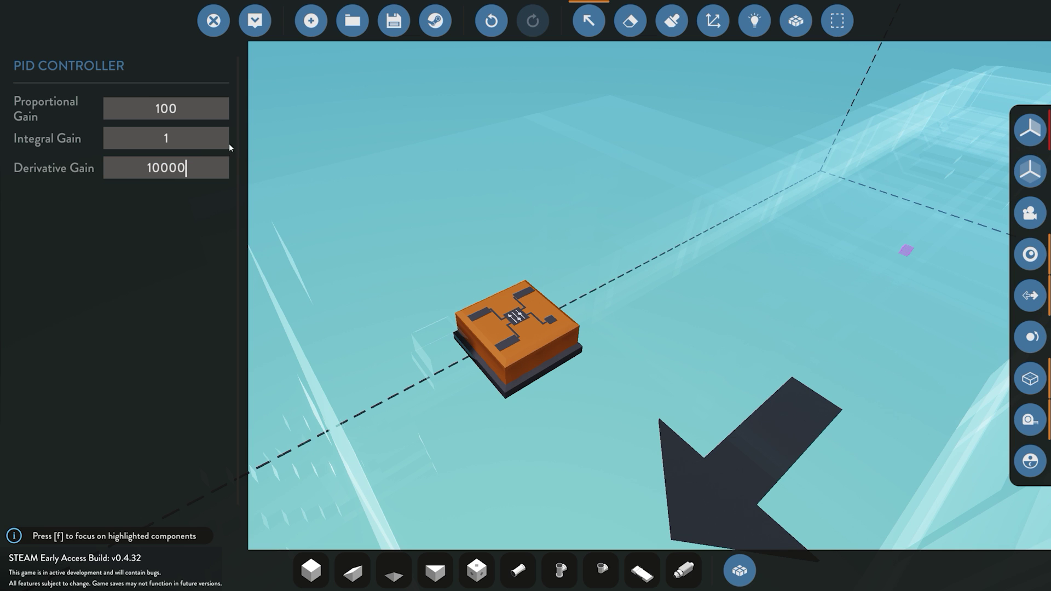
click(221, 144)
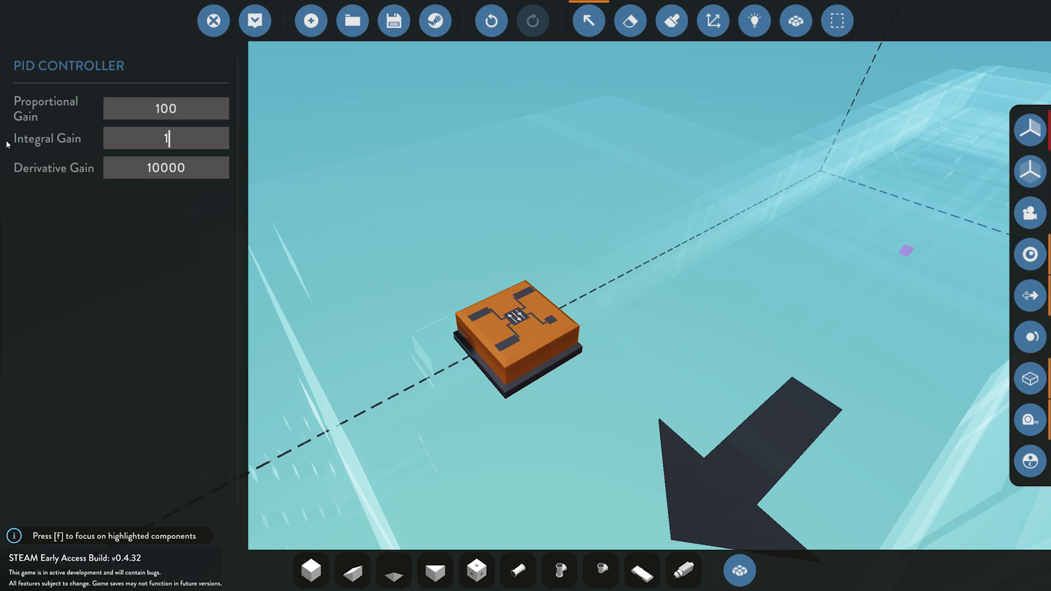
text(0)
click(427, 175)
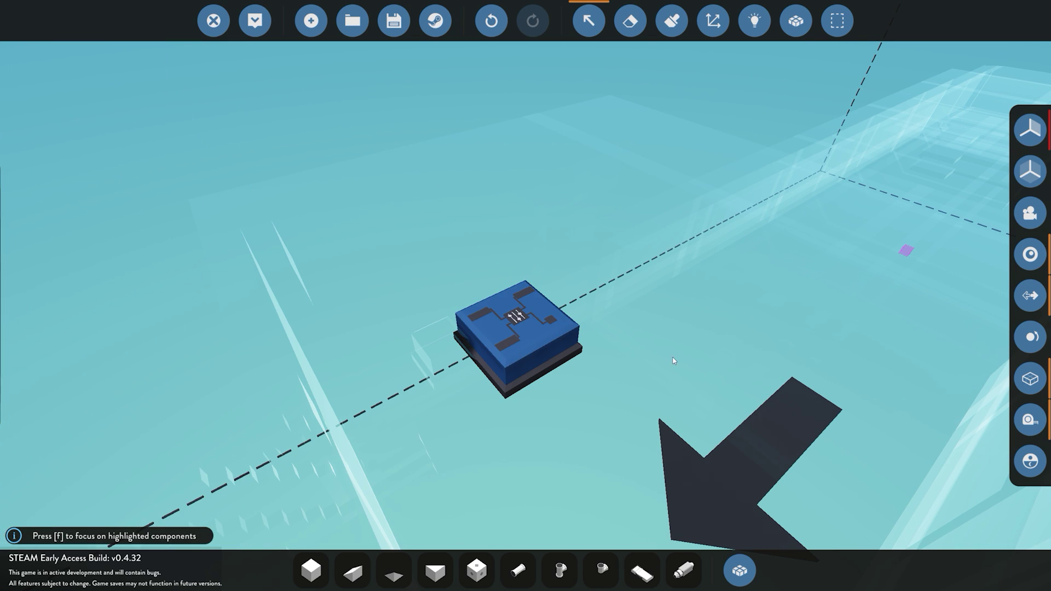
Choose the digital display from the component inventory and place a mirrored pair at the far end of the hull
click(739, 570)
click(343, 315)
click(739, 571)
key(w)
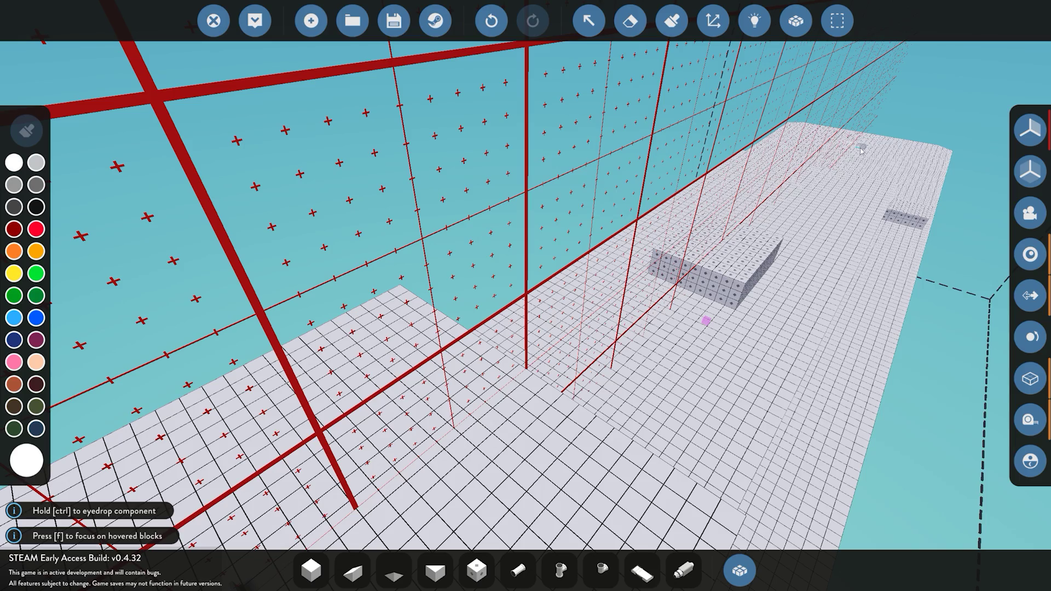
Connect the tilt sensor and PID Controller outputs to the number inputs of the two digital displays, one each
click(755, 21)
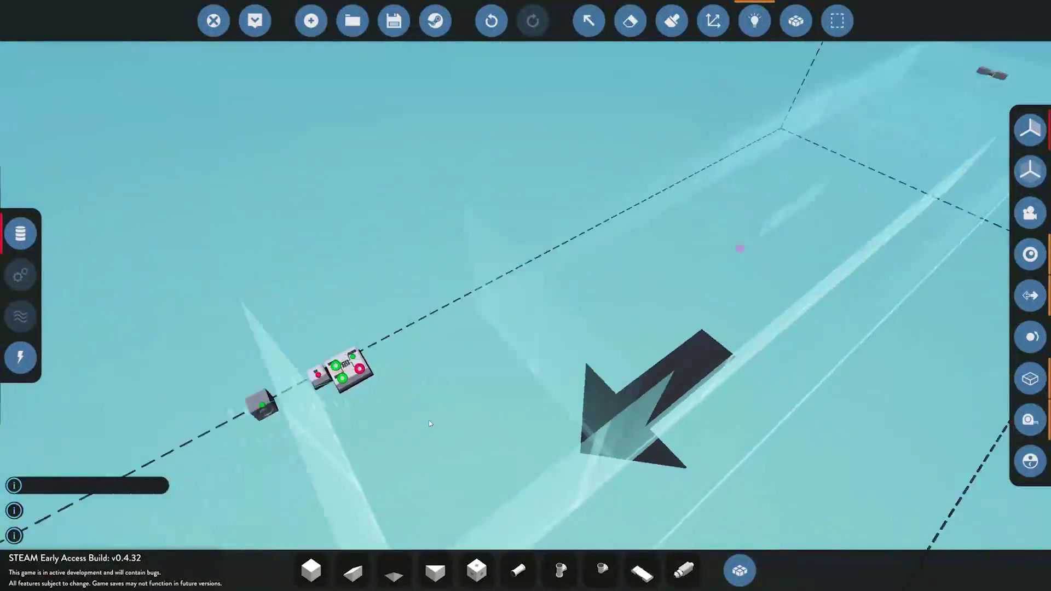
drag(379, 322, 723, 274)
drag(371, 309, 479, 262)
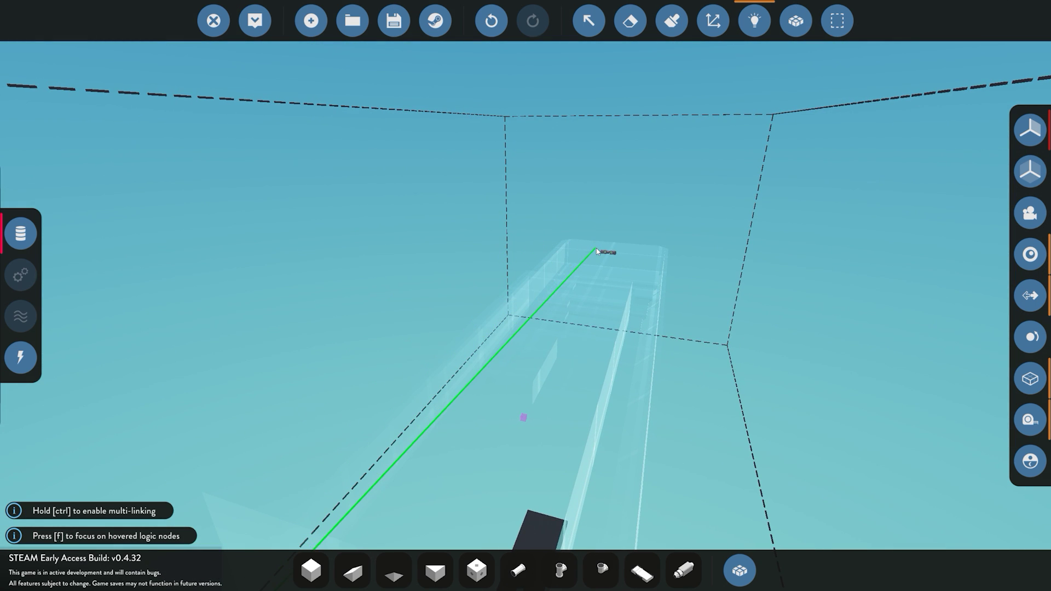
drag(606, 255, 606, 254)
drag(310, 299, 482, 189)
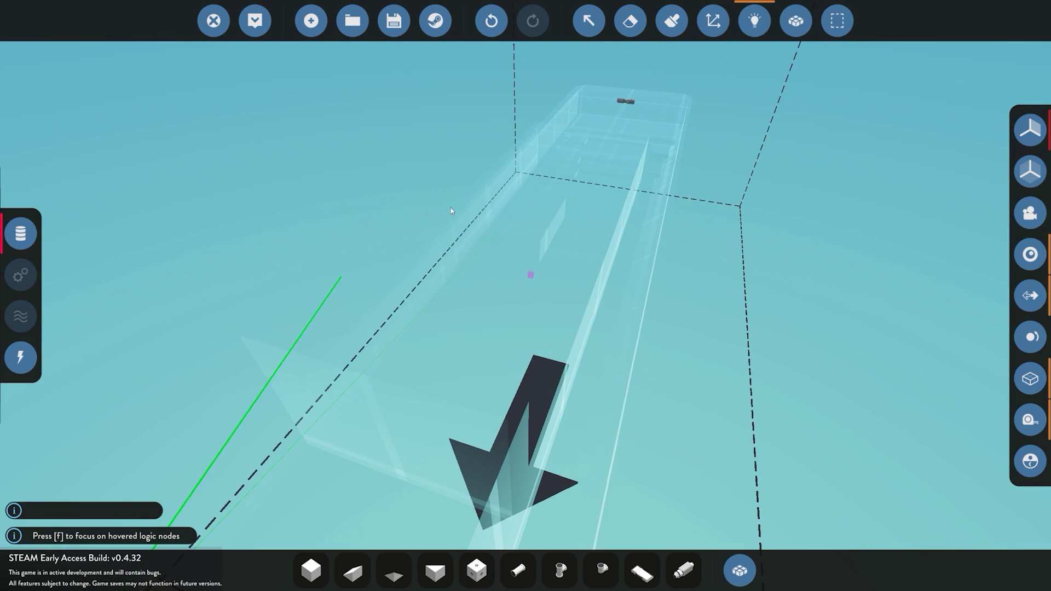
drag(643, 105, 658, 137)
Check the logic links at the two digital displays and trace them back to the components on the cabin roof
key(f)
drag(662, 191, 630, 285)
scroll(539, 392, down, 3)
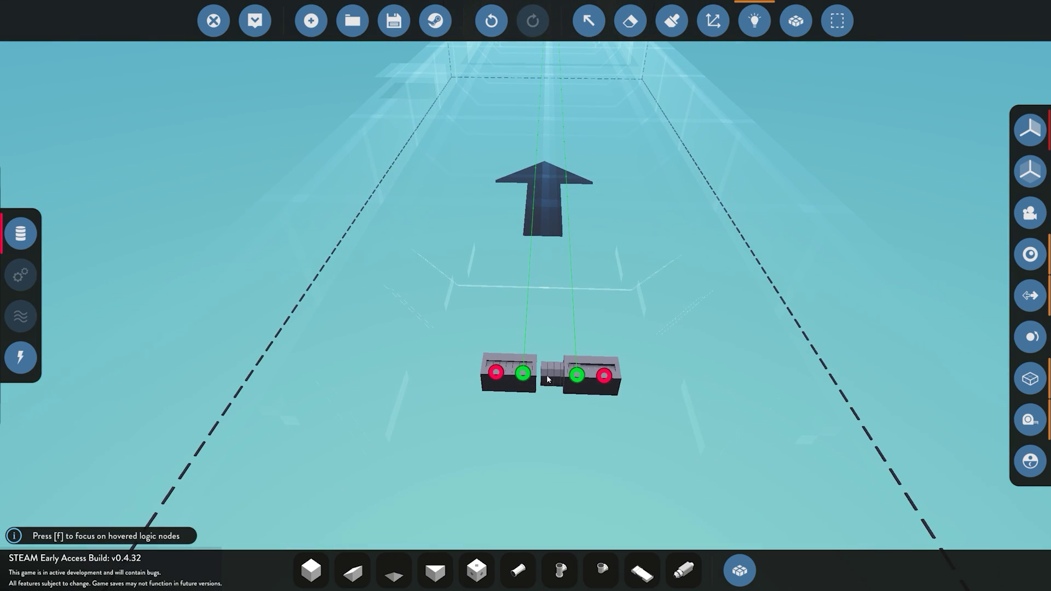
drag(569, 384, 618, 274)
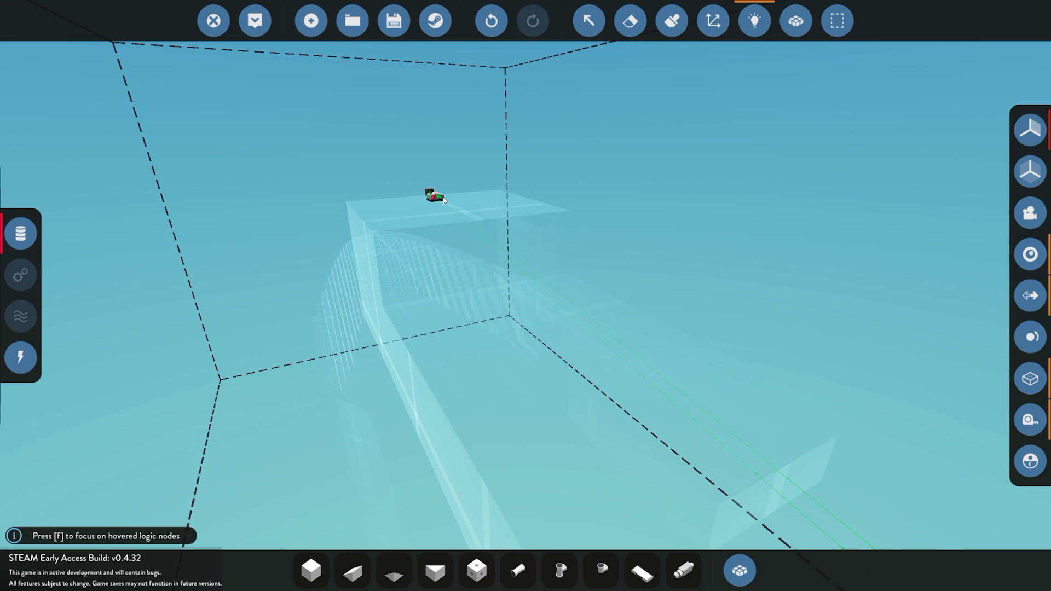
mouse_move(441, 199)
key(f)
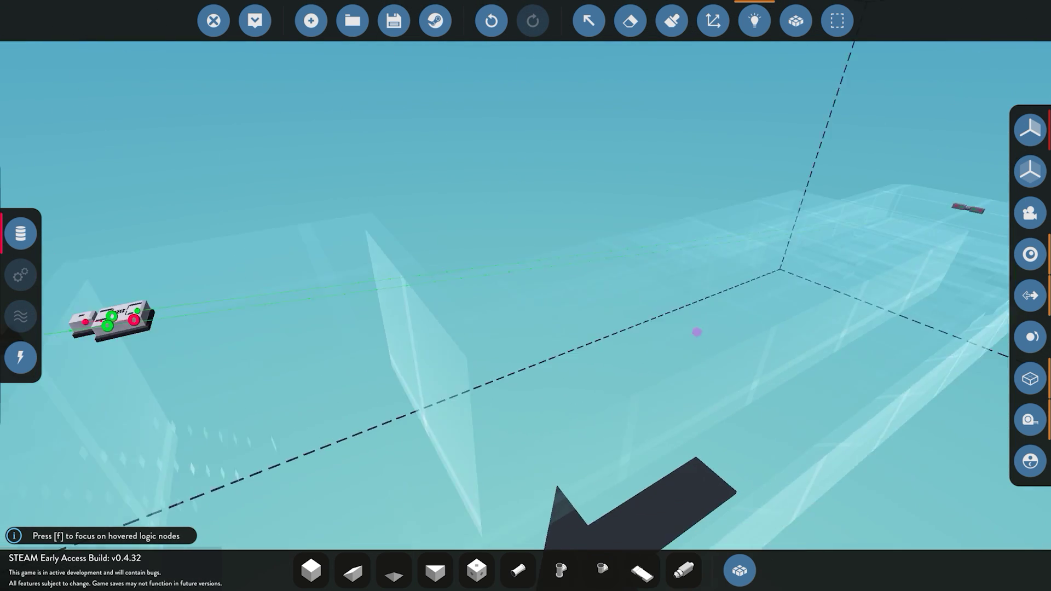
Name the two digital displays at the far end of the hull PID and TILT
key(s)
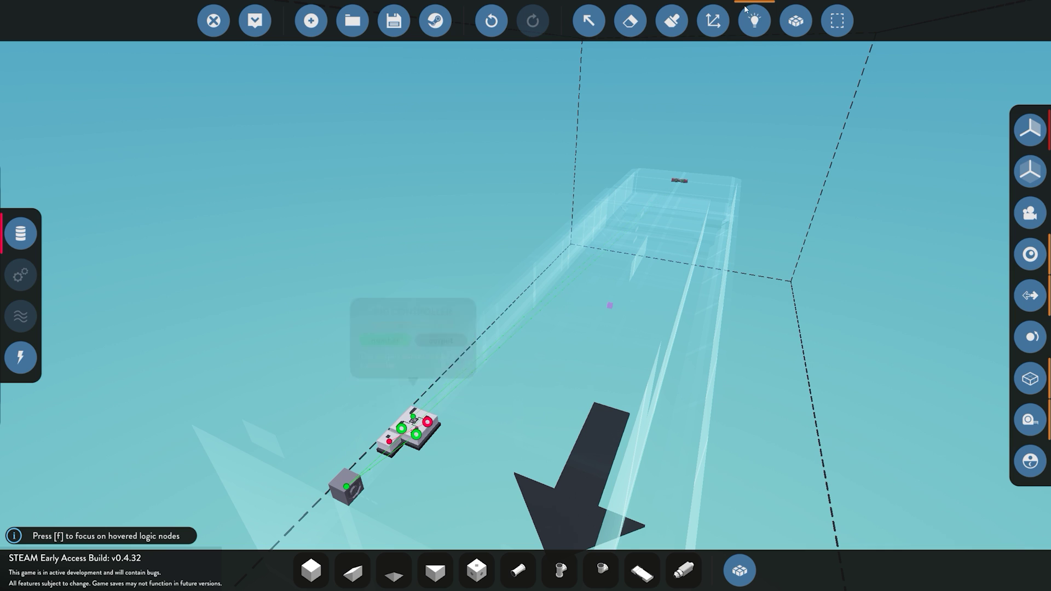
click(589, 20)
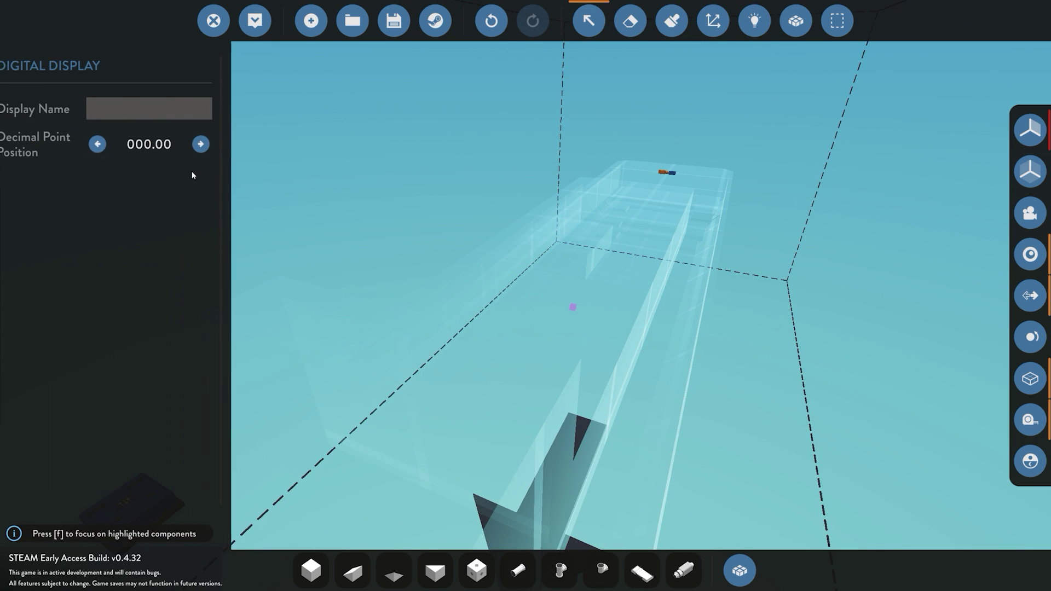
click(156, 116)
text(PID)
click(673, 173)
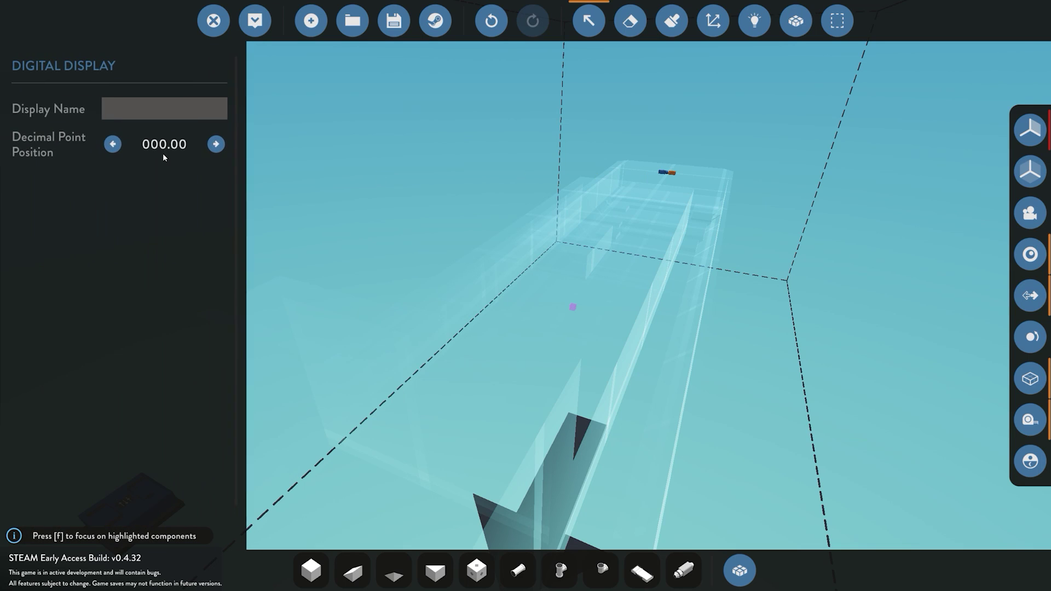
text(TILT)
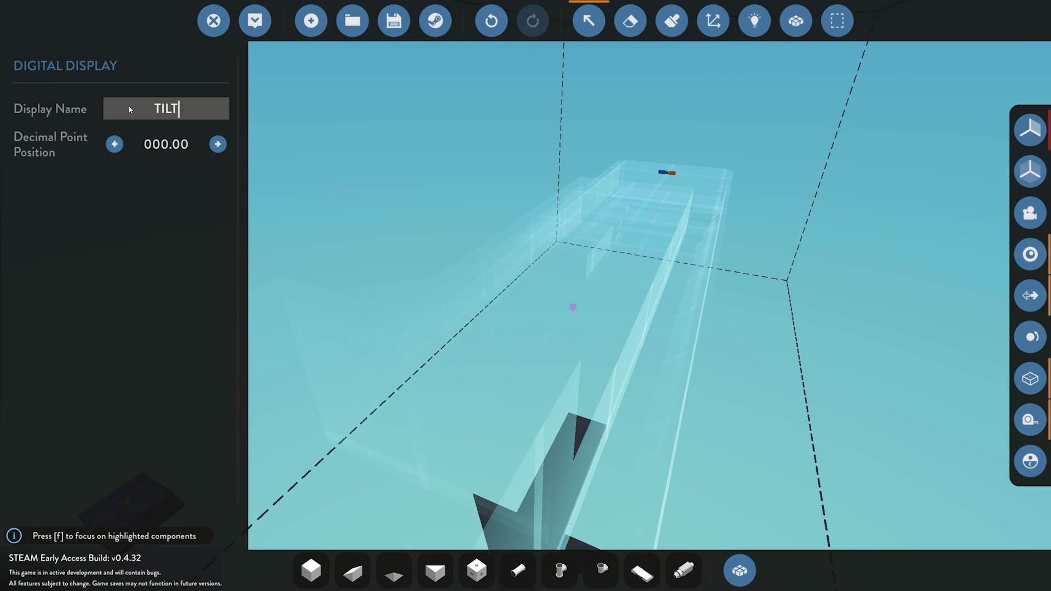
click(692, 197)
Return to building mode and look over the ship and the logic components on the cabin roof
key(d)
key(w)
key(d)
right_click(666, 180)
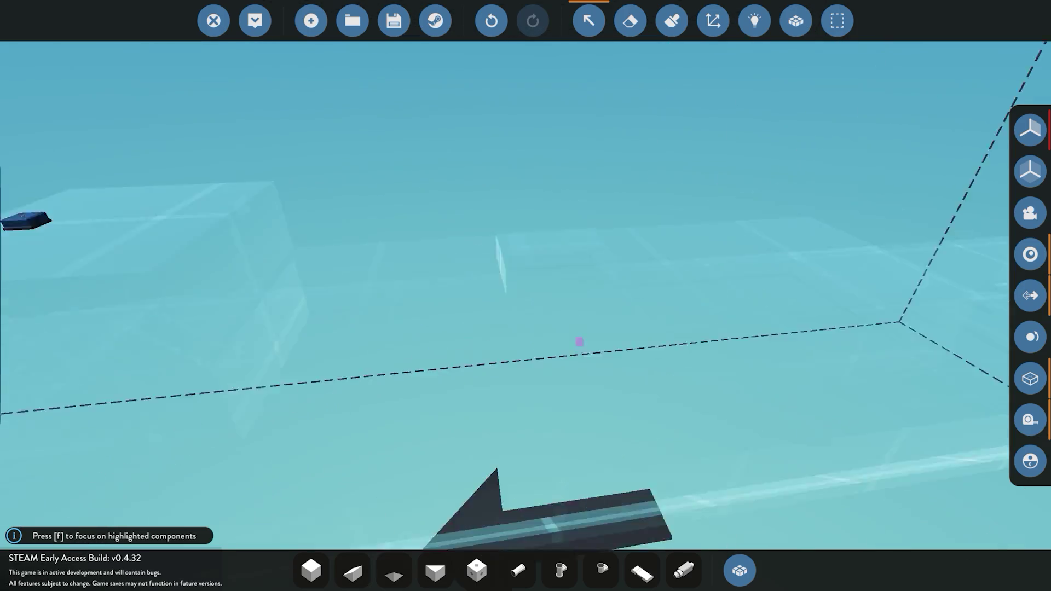
key(a)
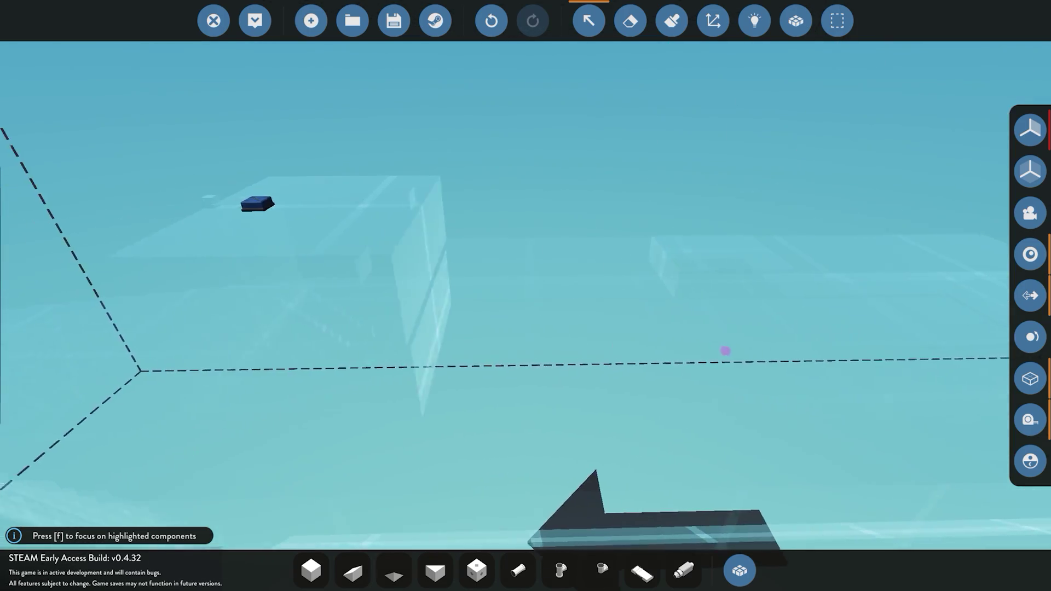
key(d)
click(589, 21)
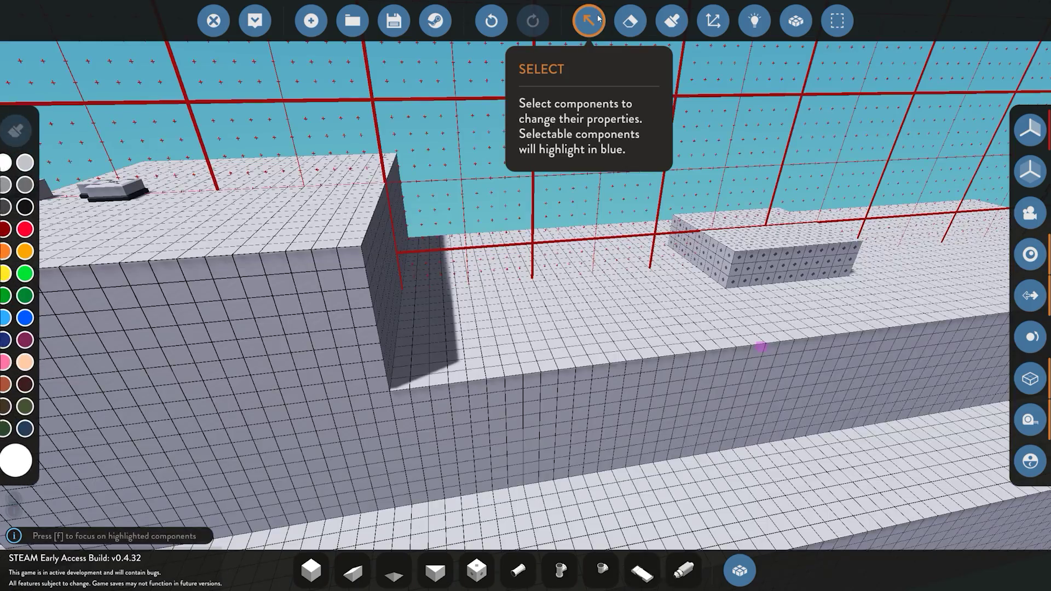
right_click(813, 116)
key(a)
key(s)
key(s)
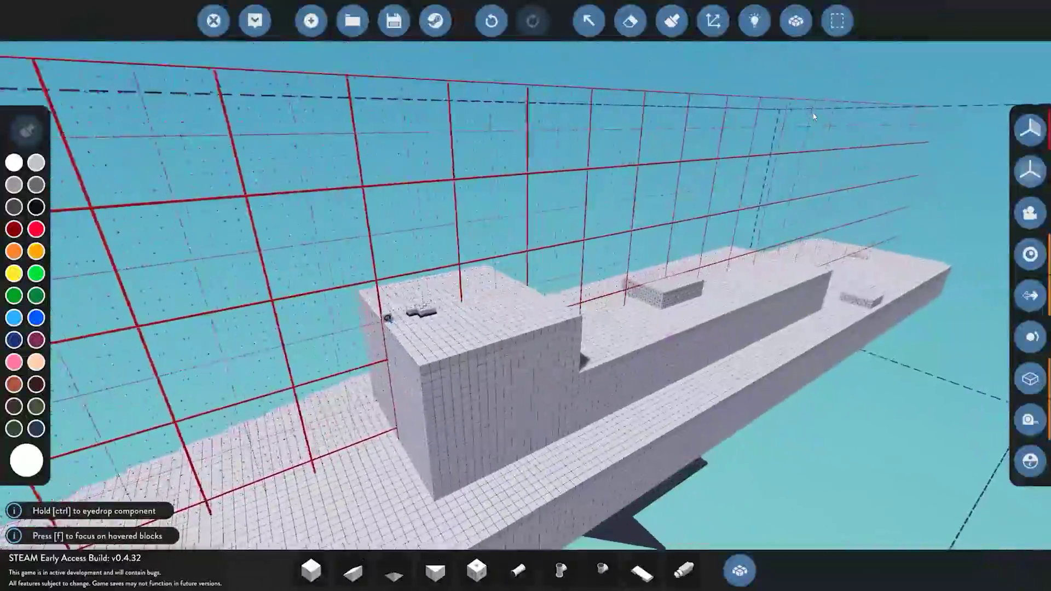
key(w)
right_click(814, 117)
key(a)
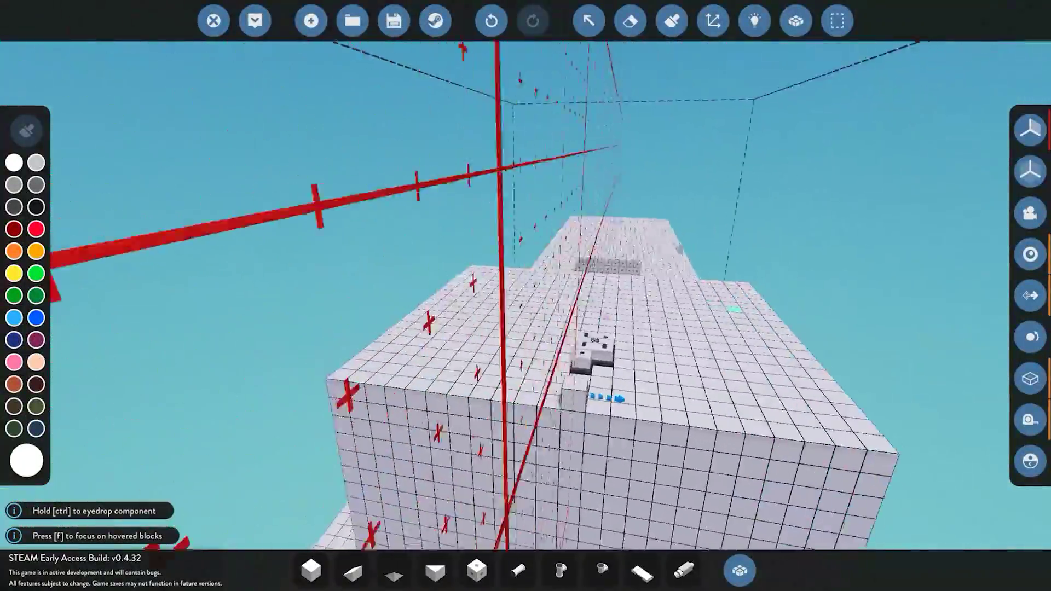
key(w)
key(d)
key(s)
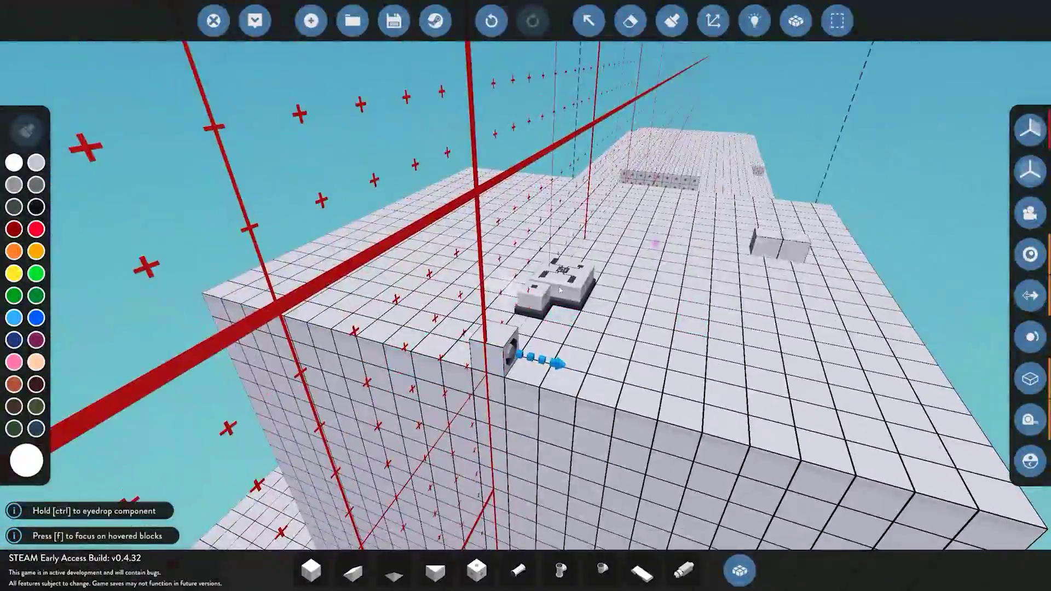
Go inside the hull and choose the Compact Linear Track Base from the component inventory
key(w)
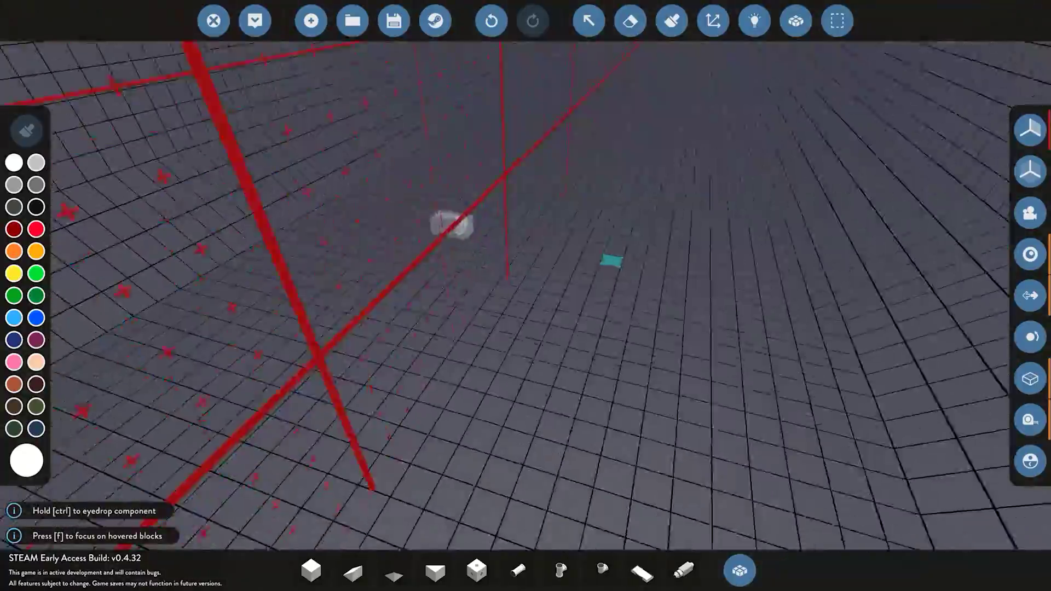
key(w)
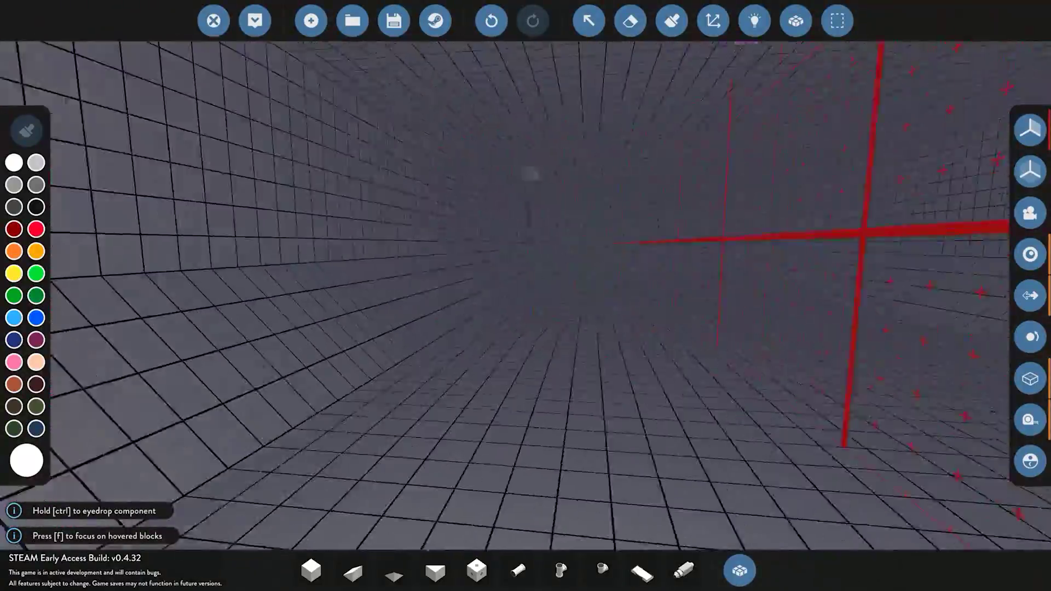
key(w)
key(s)
click(667, 310)
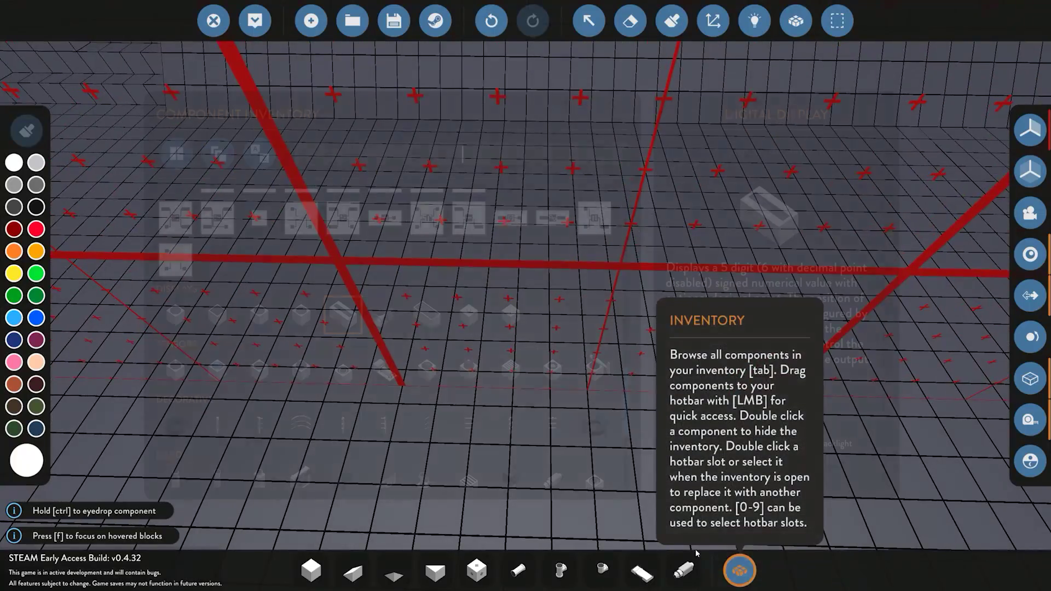
click(740, 570)
scroll(270, 334, down, 5)
scroll(271, 334, down, 10)
scroll(257, 377, up, 6)
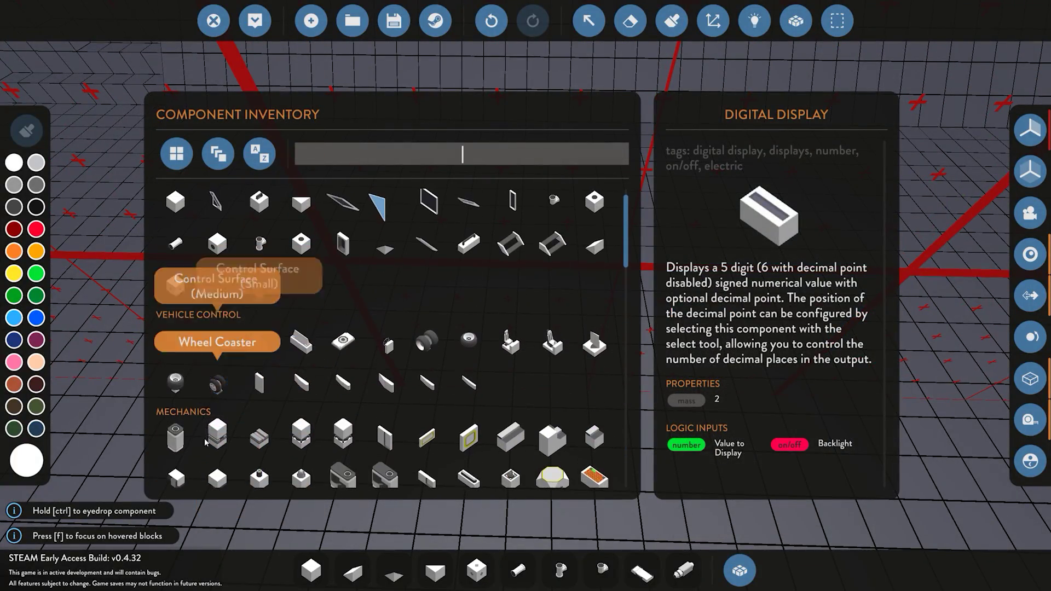
click(740, 572)
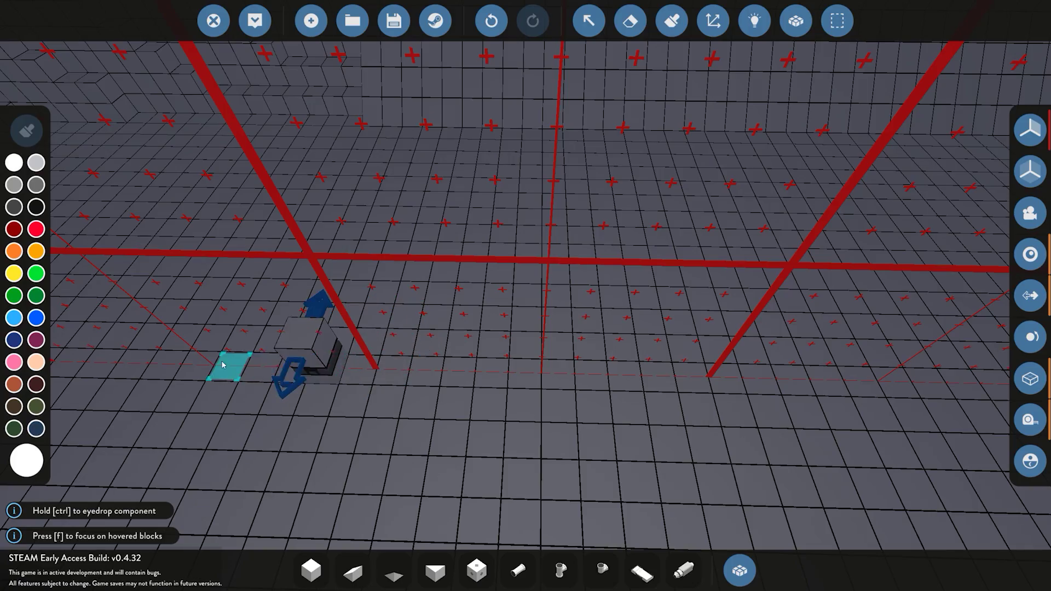
Place Compact Linear Track Bases at intervals along the centre of the hull floor, oriented to slide across the ship
key(d)
drag(405, 368, 505, 360)
drag(341, 354, 484, 305)
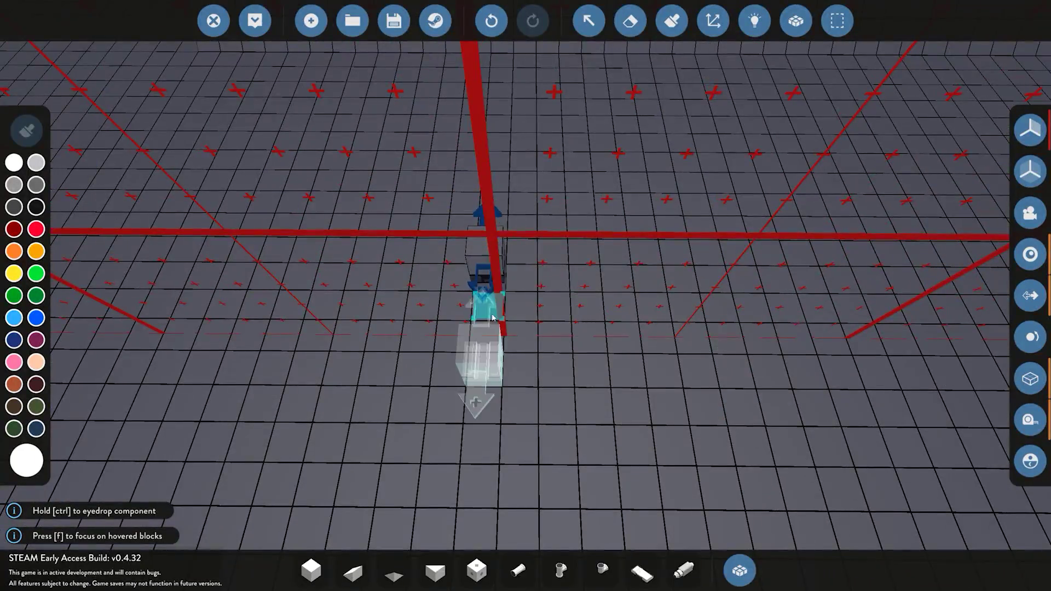
key(d)
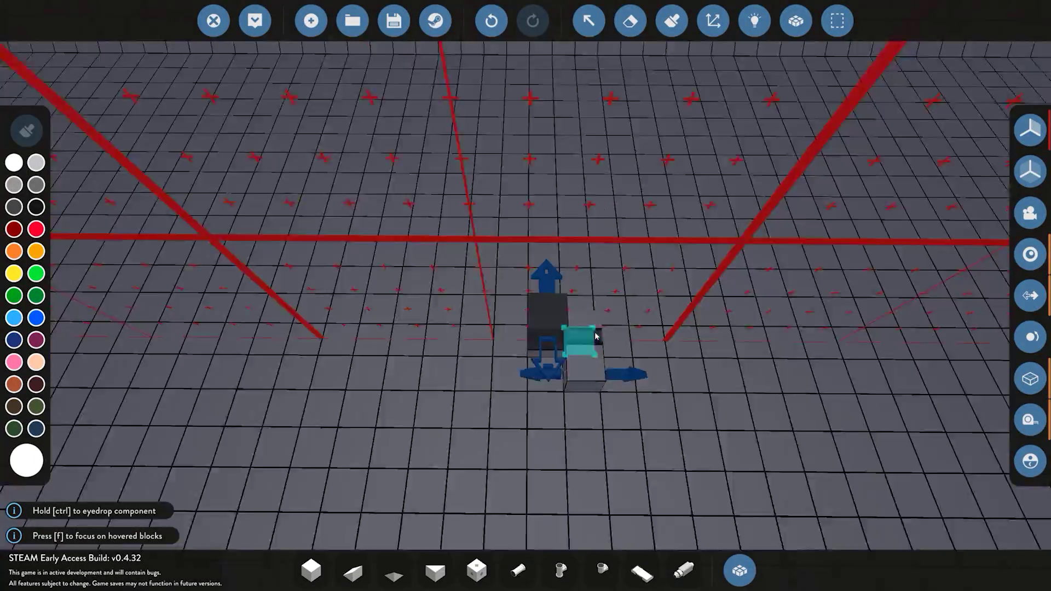
click(652, 346)
click(629, 346)
key(d)
drag(619, 347, 615, 410)
key(a)
Choose the Compact Linear Track Extension from the mechanics components in the inventory
click(744, 568)
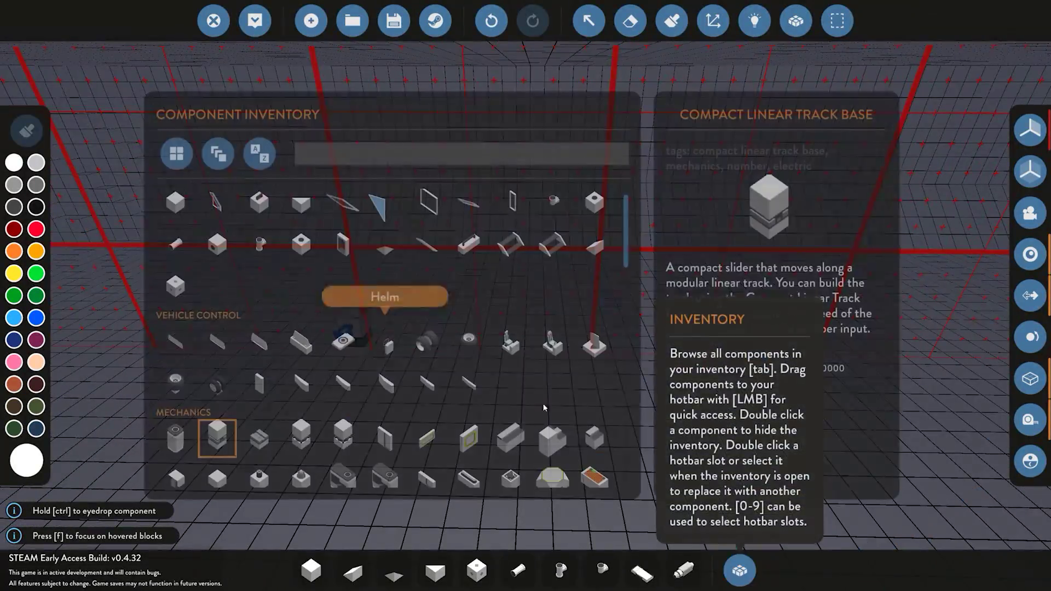
scroll(531, 392, down, 4)
scroll(516, 378, down, 1)
click(259, 230)
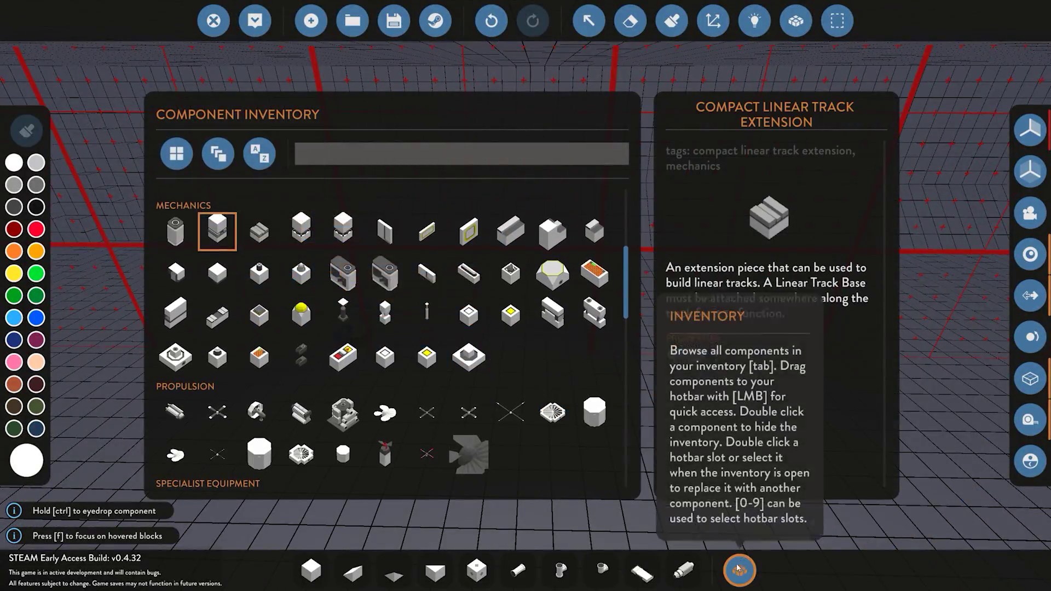
click(739, 570)
key(a)
drag(749, 368, 796, 493)
key(Tab)
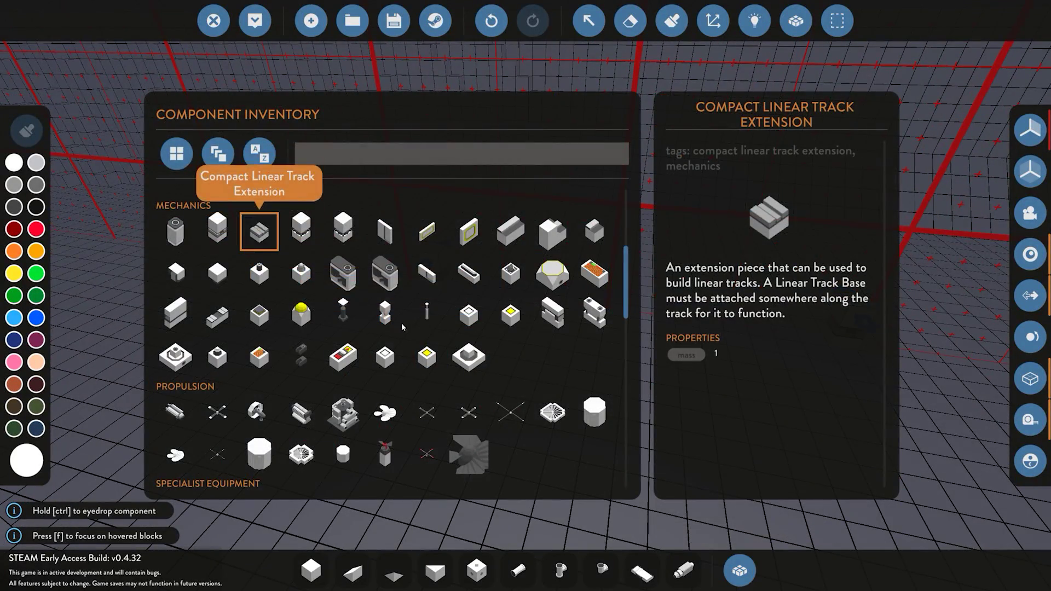
key(Tab)
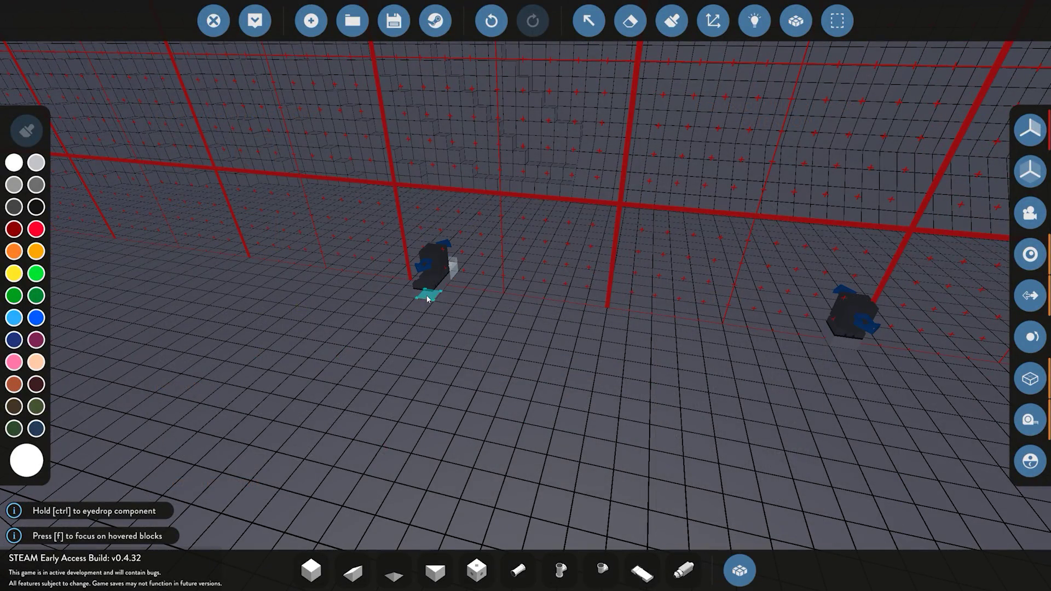
Lay track extensions across the hull's width on both sides of each of the four track bases
drag(642, 277, 408, 318)
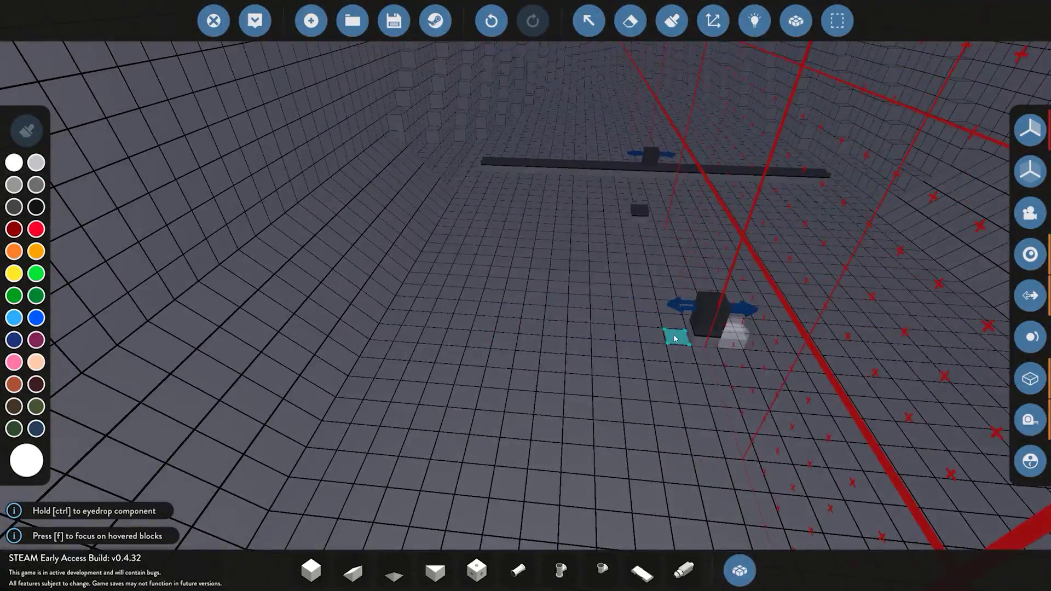
drag(676, 335, 516, 327)
drag(481, 392, 445, 377)
click(500, 376)
click(514, 223)
key(d)
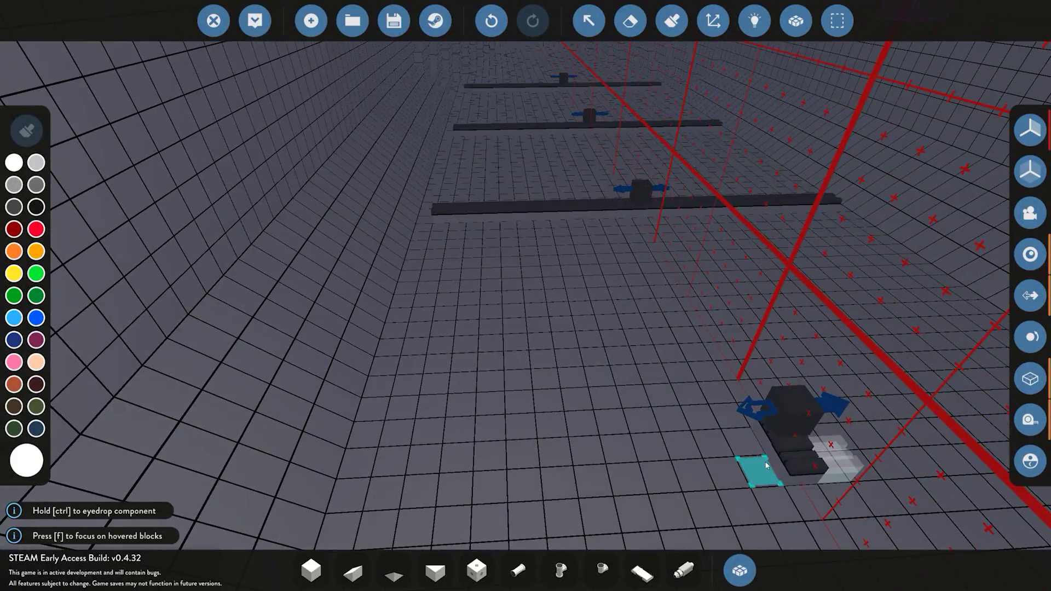
drag(405, 454, 405, 455)
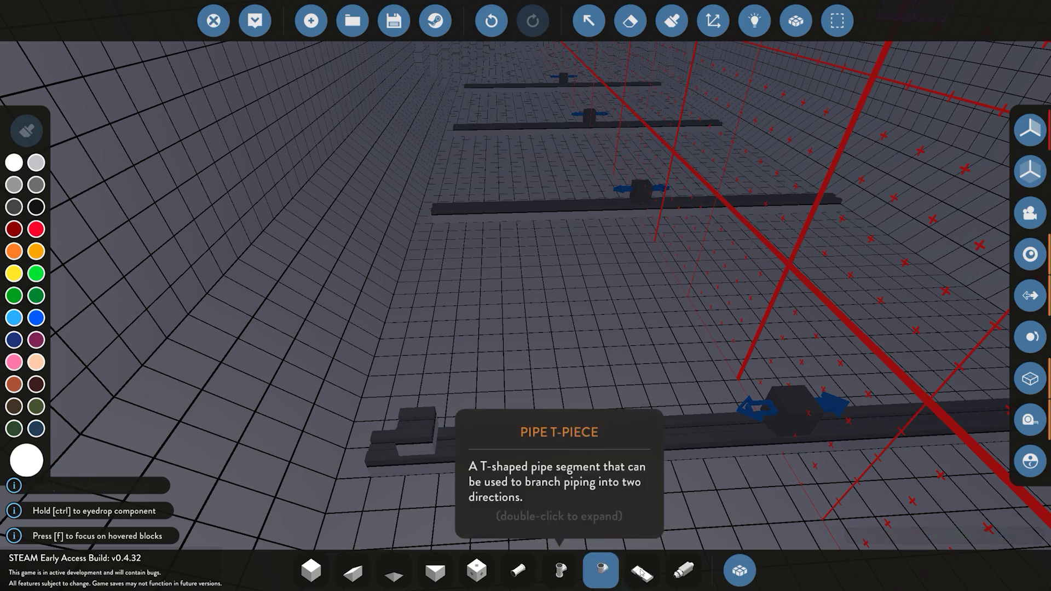
Build a lengthwise row of basic blocks on top of the track bases to link them together
click(311, 571)
key(w)
drag(807, 409, 598, 290)
Merge the lengthwise block beam with the moving parts of the linear track bases
click(796, 20)
key(w)
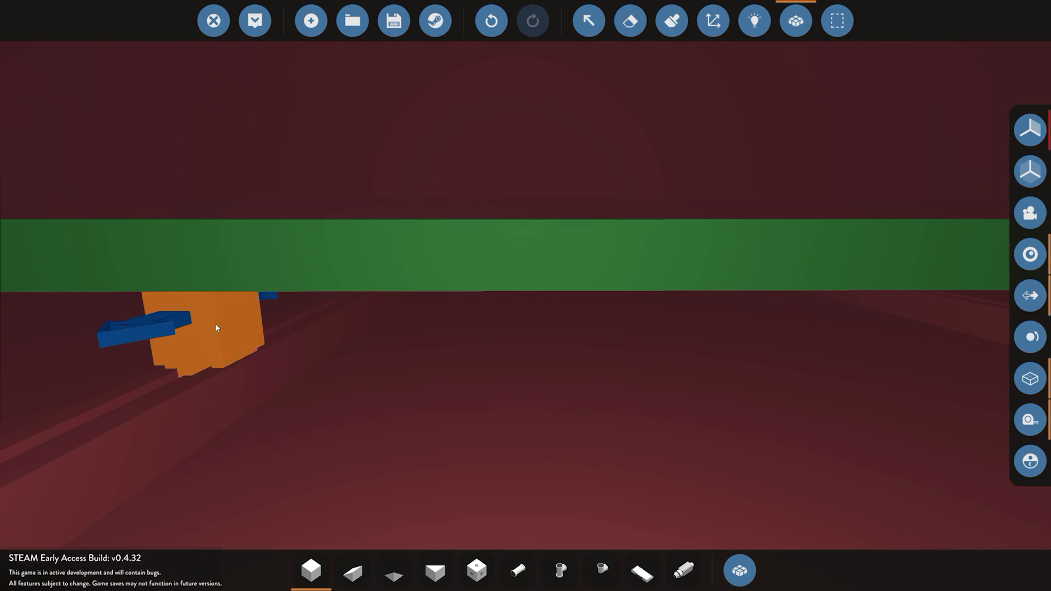
click(216, 328)
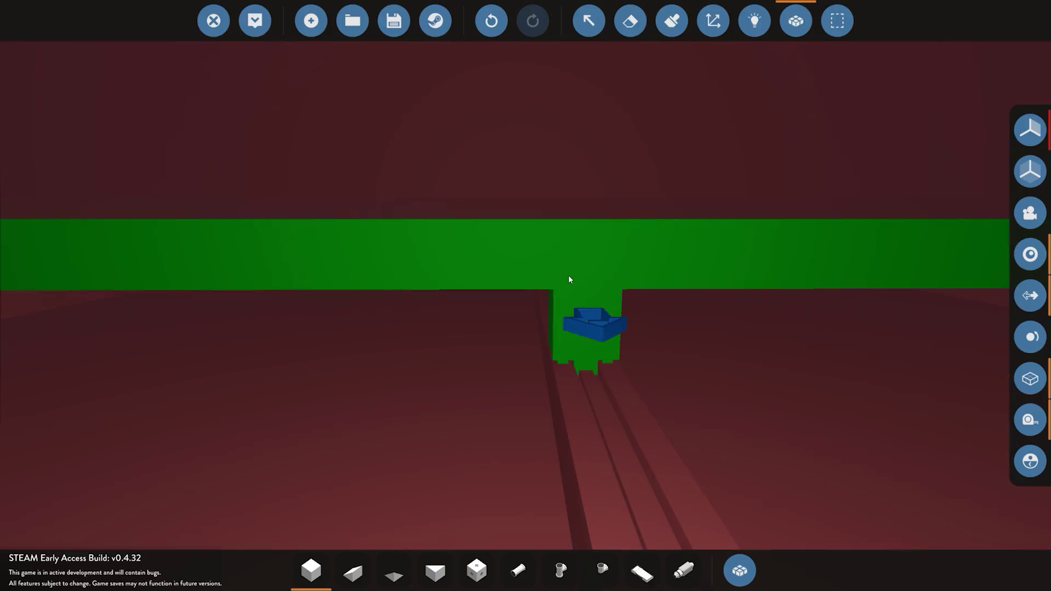
scroll(568, 279, down, 3)
key(d)
key(a)
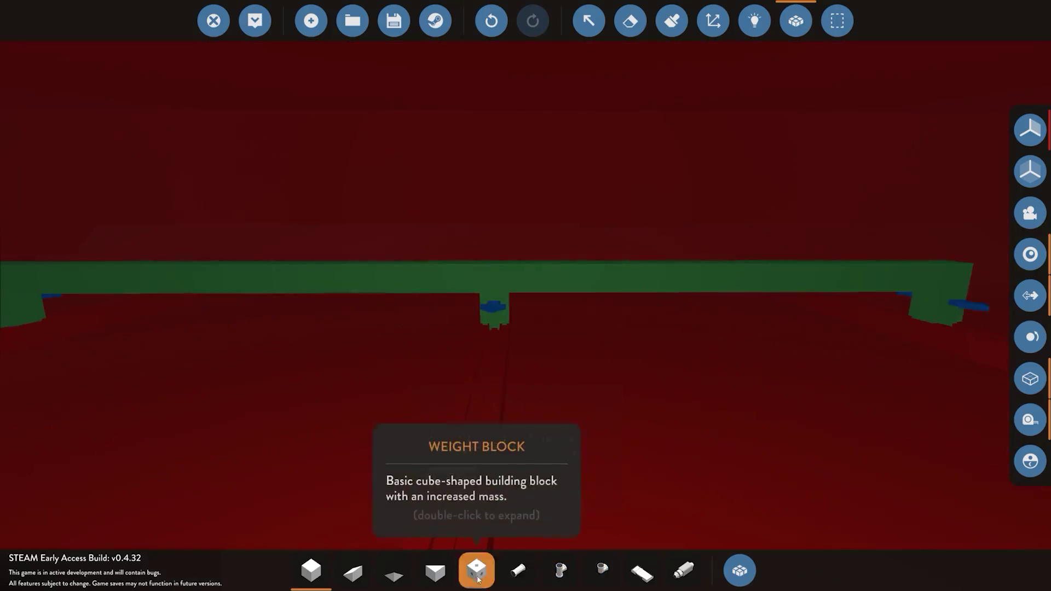
Stack rows of Weight Blocks, 52 blocks (13.00 m) long, on top of the beam
click(478, 579)
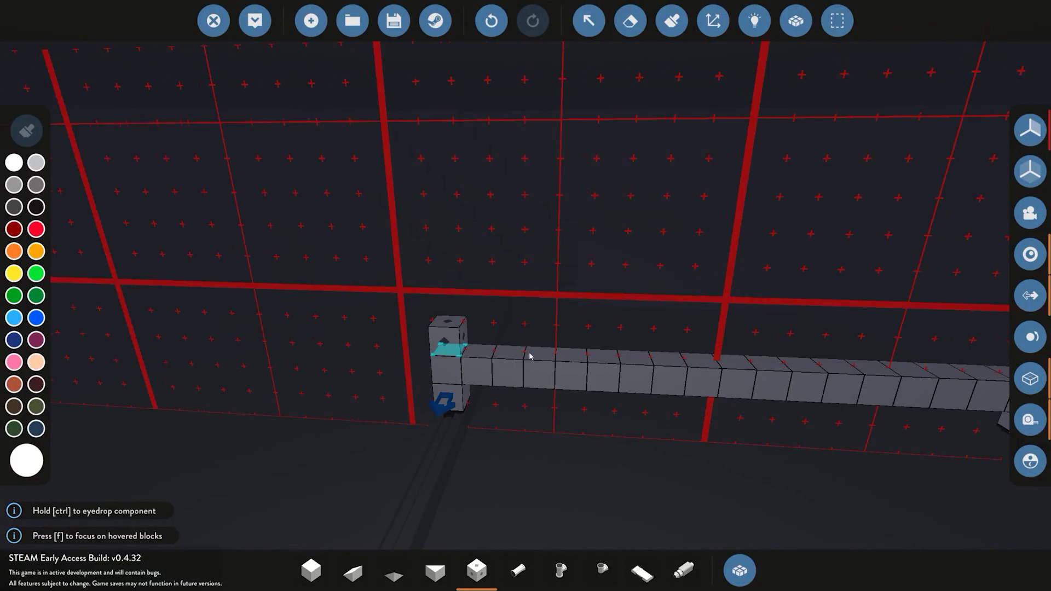
key(d)
drag(530, 356, 398, 330)
key(a)
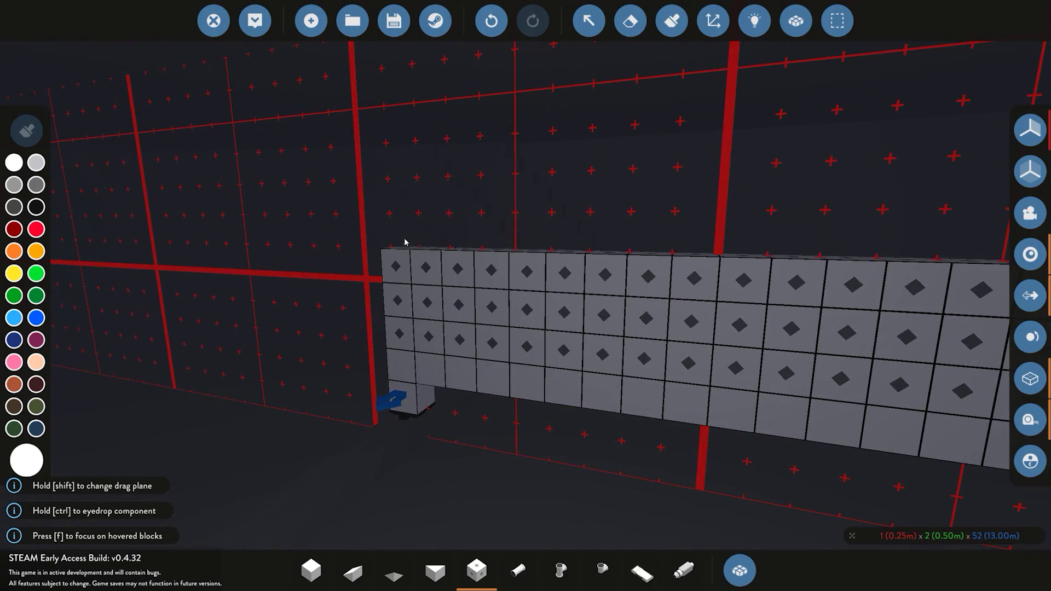
key(d)
Widen the weight on both sides with layers of Weight Blocks 4 high and 52 long, making it 5 blocks wide
drag(405, 236, 673, 348)
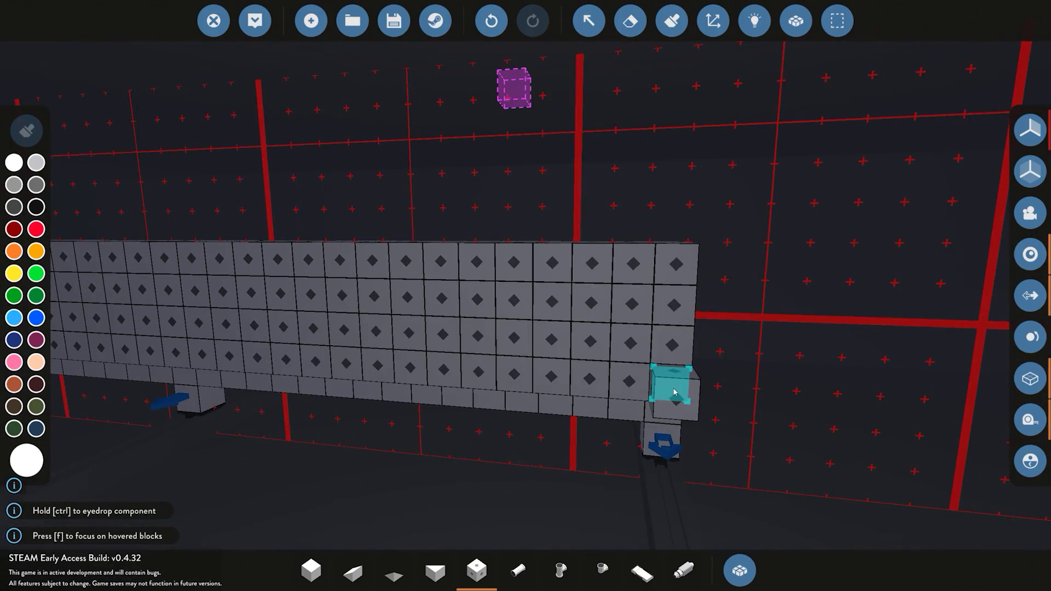
drag(474, 344, 473, 344)
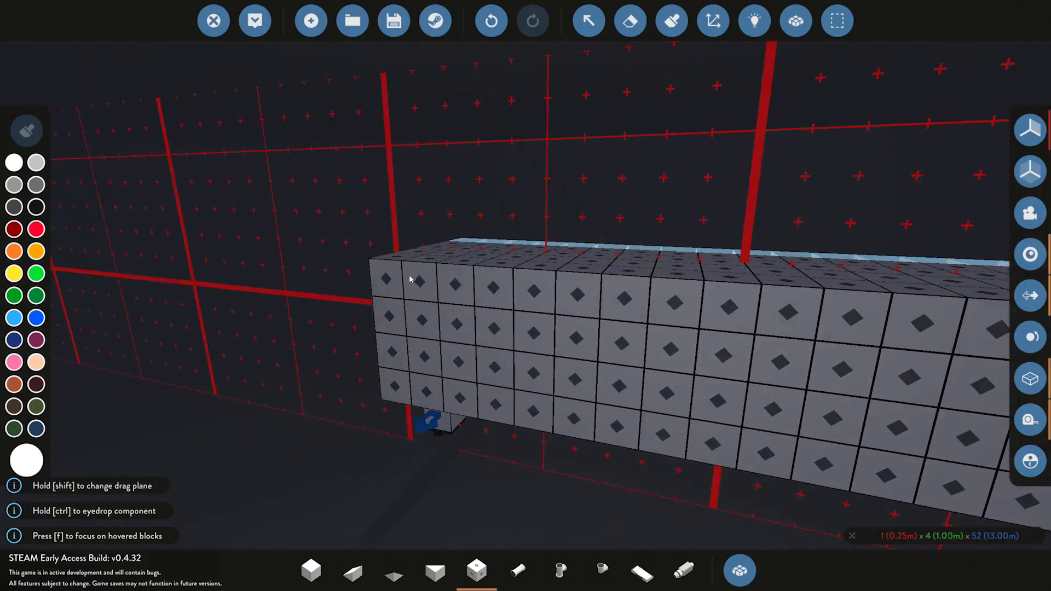
drag(411, 278, 411, 279)
Inspect the finished weight carriage, its clearance to the hull walls and its tracks
key(a)
key(d)
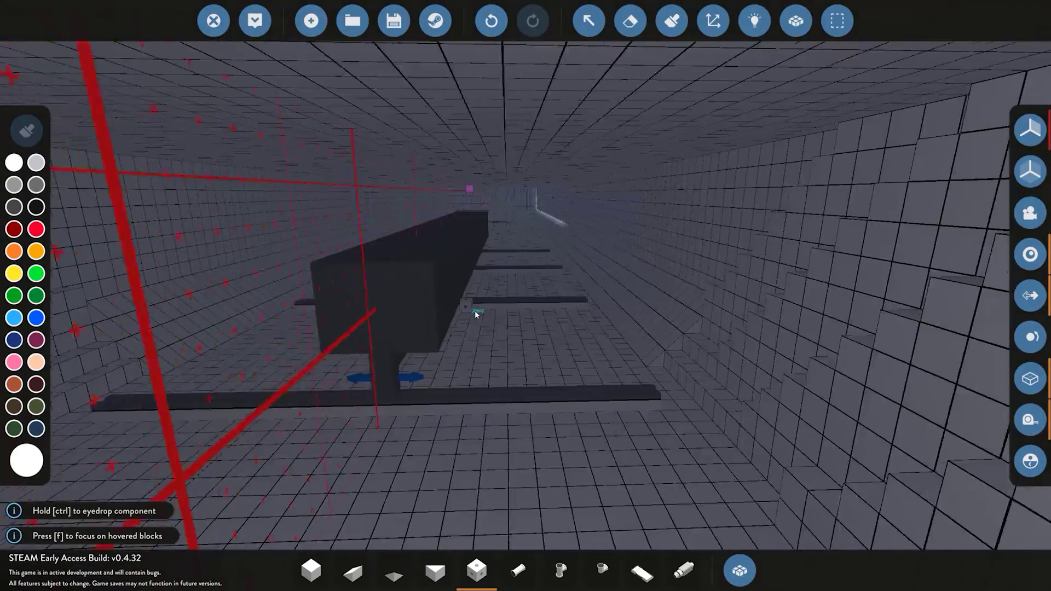
key(d)
key(a)
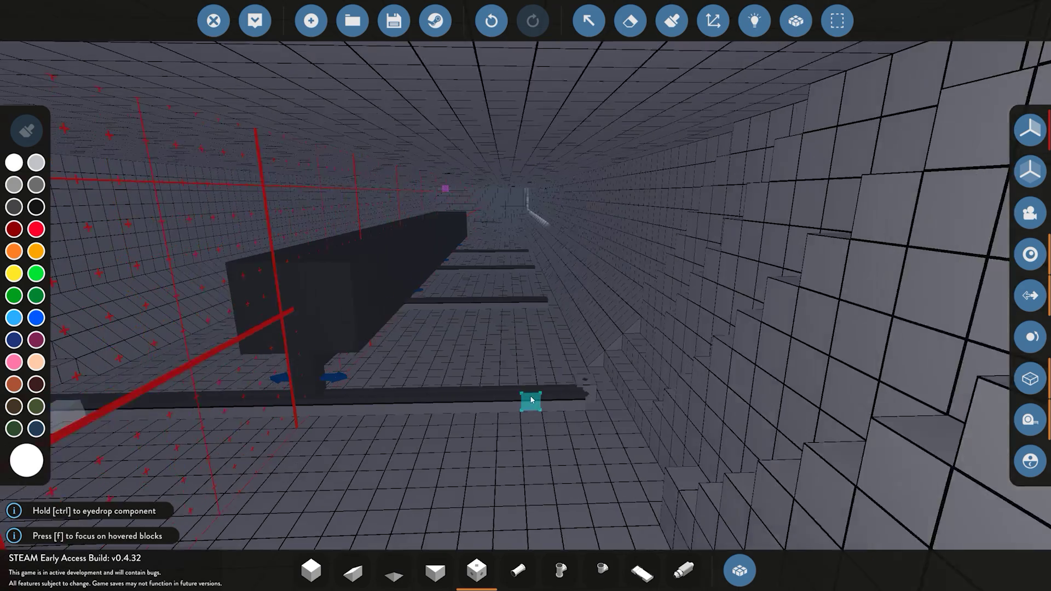
key(a)
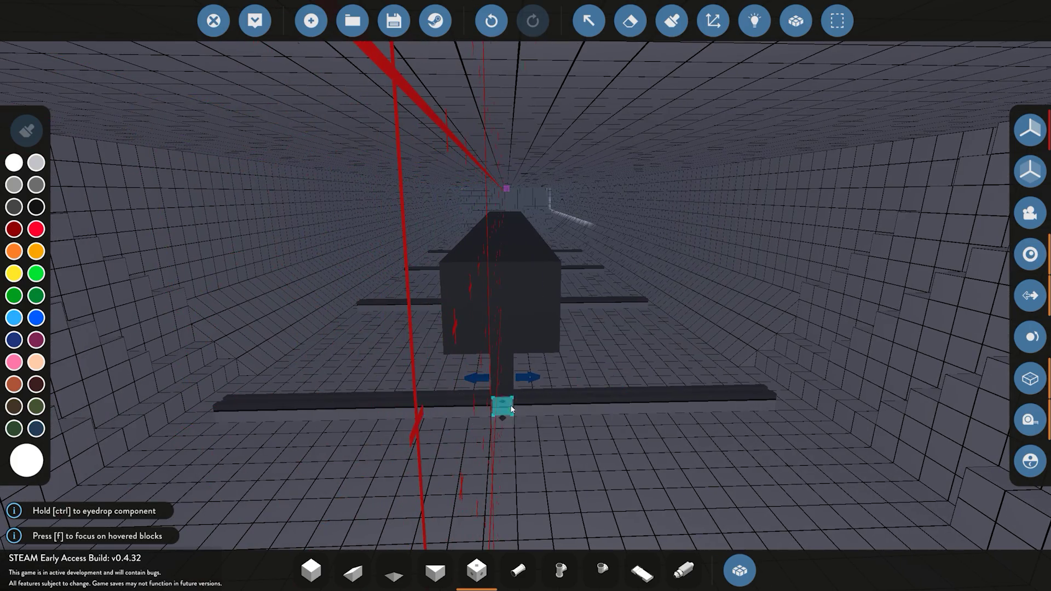
key(w)
key(a)
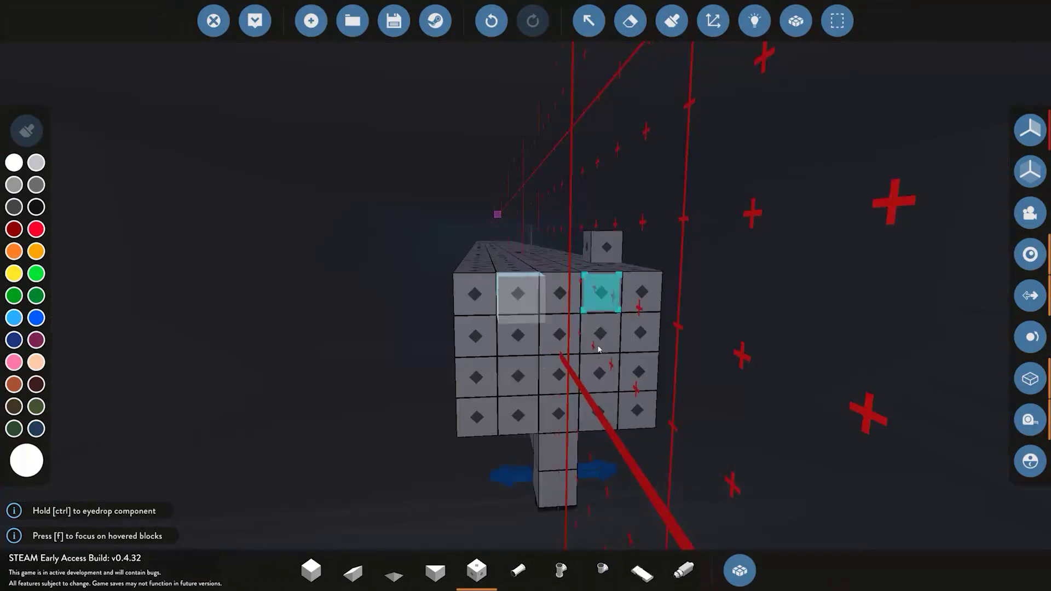
Examine the weight carriage from both ends and along its side, including the free space around its tracks
key(a)
key(d)
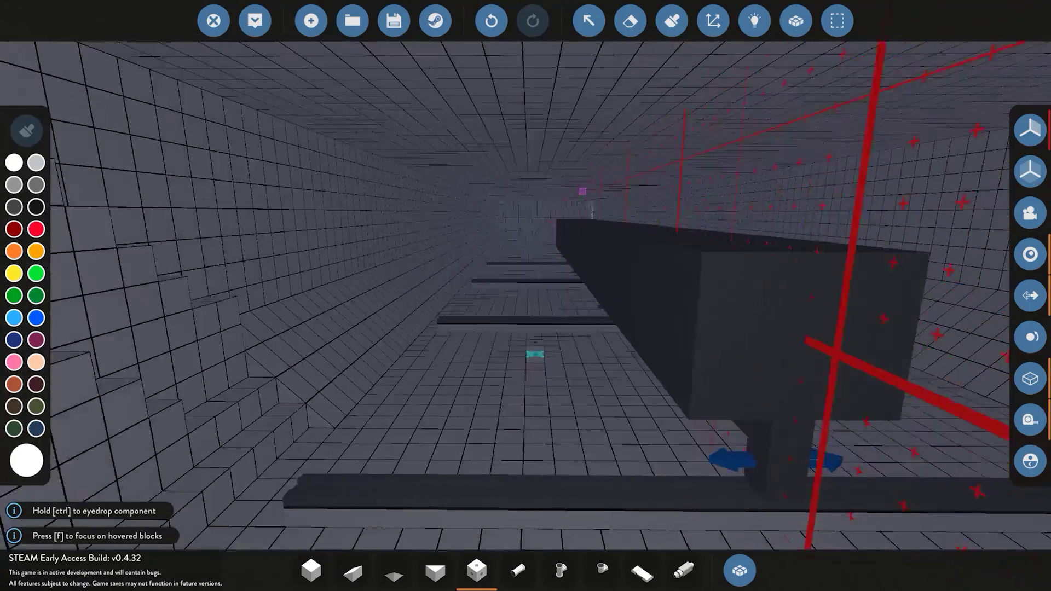
key(d)
key(a)
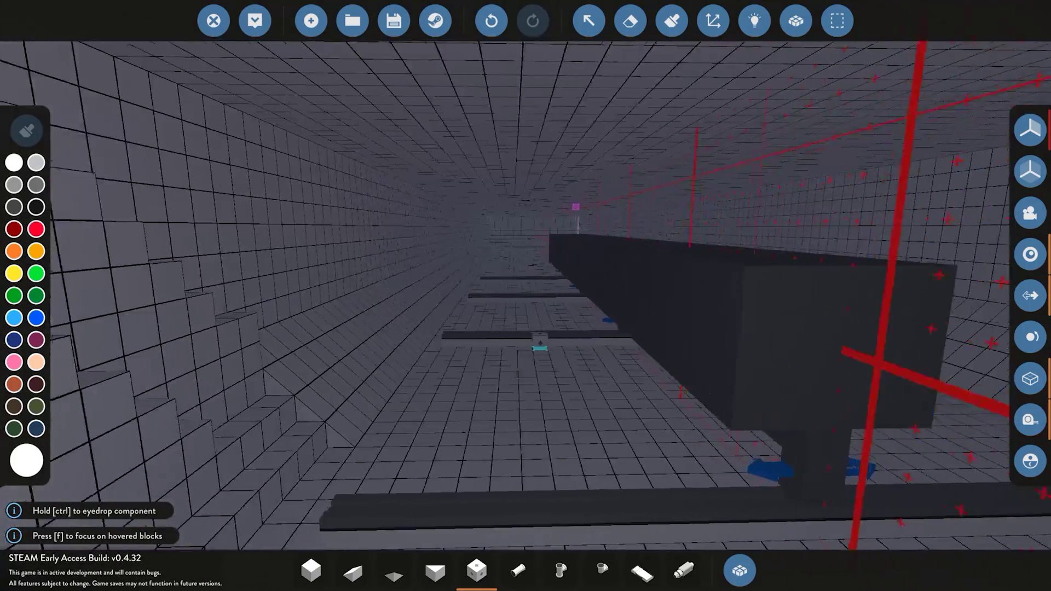
key(d)
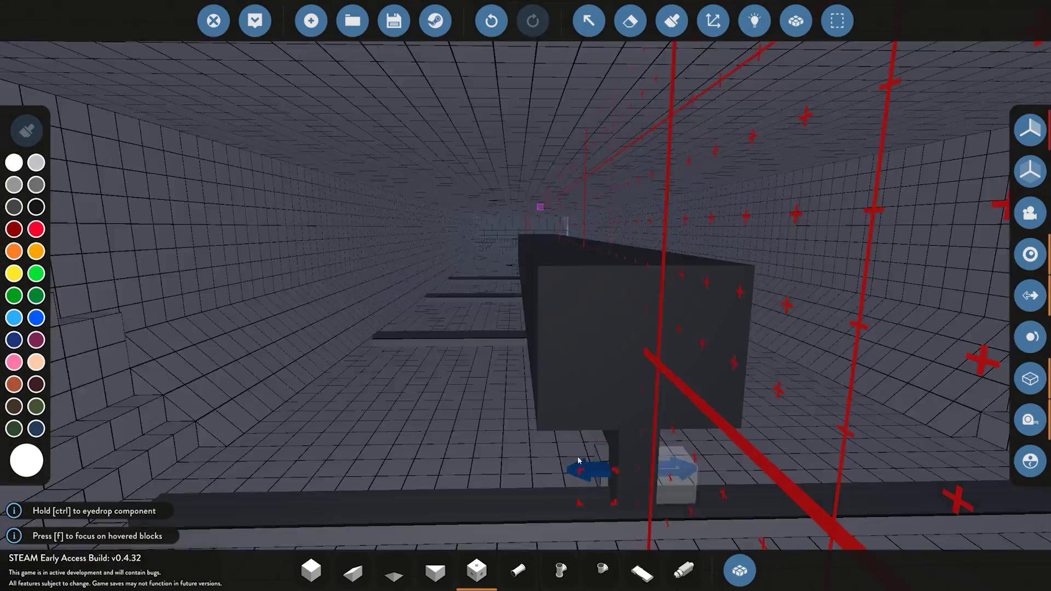
key(s)
key(a)
key(w)
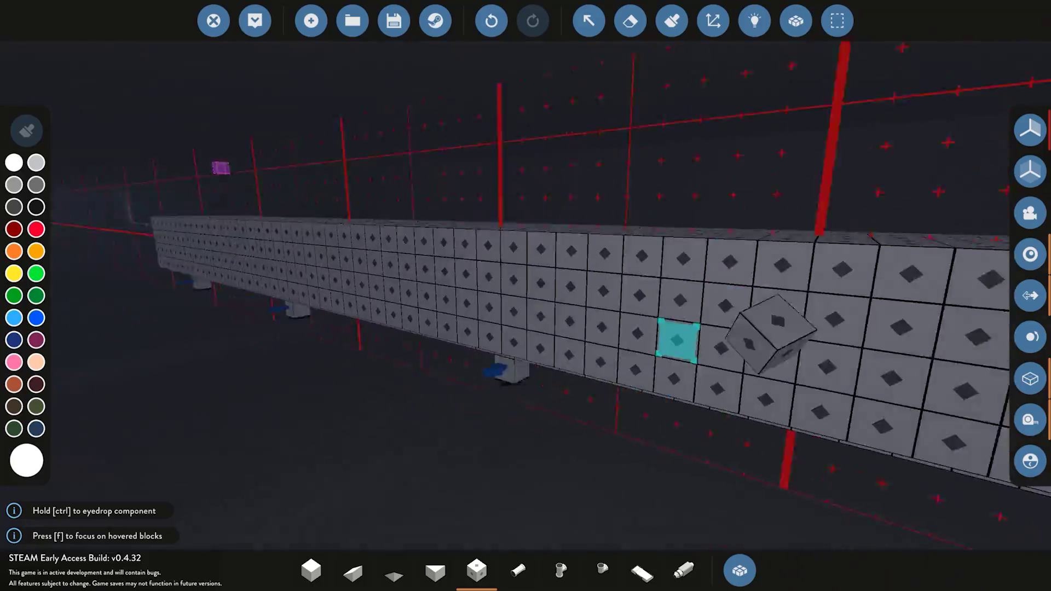
key(w)
key(a)
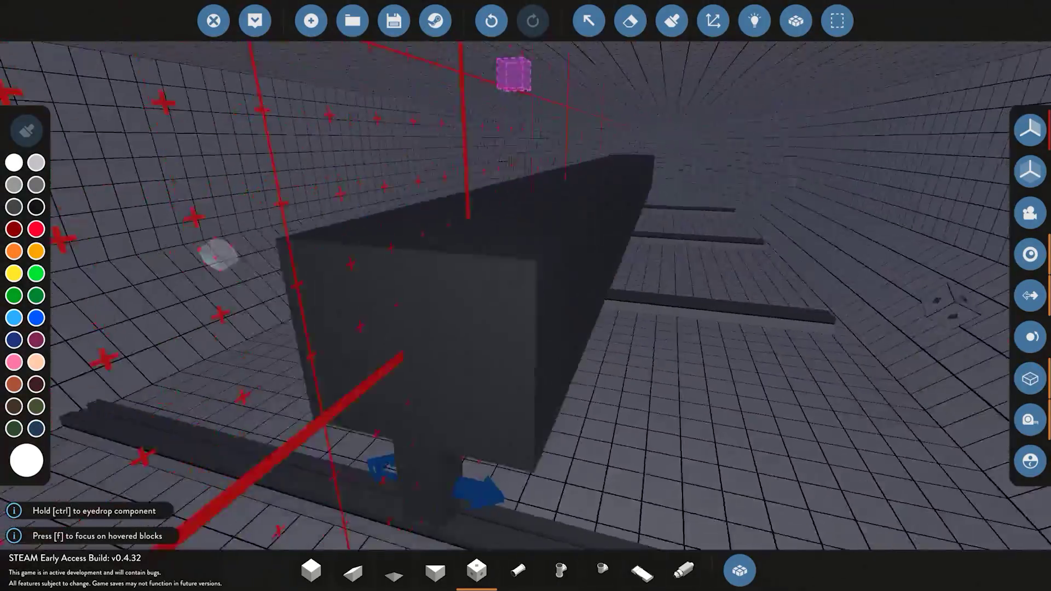
key(s)
Wire the PID controller's output to the logic input of each linear track base under the weight
click(755, 21)
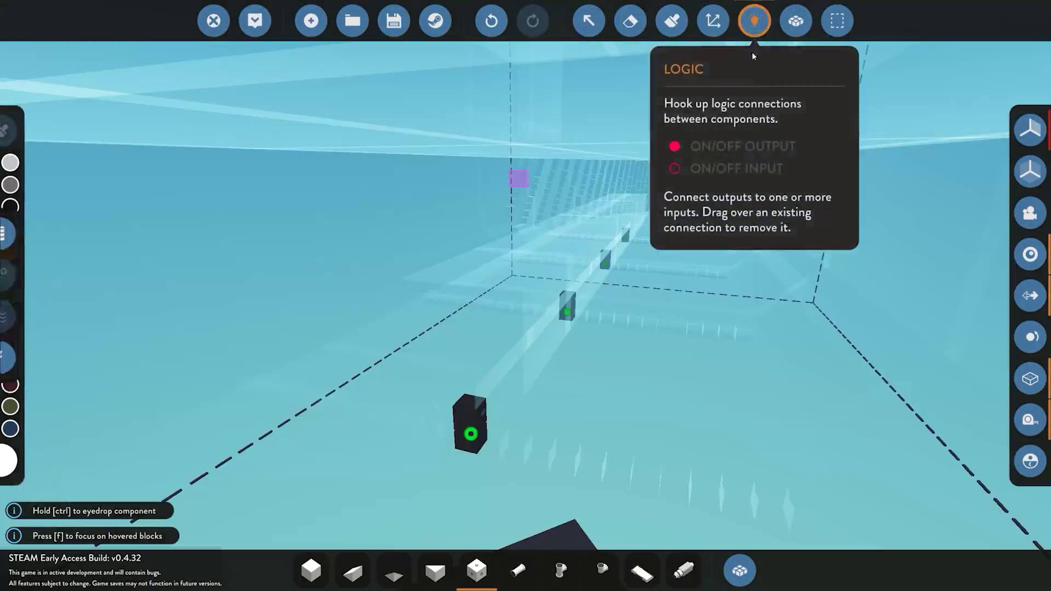
key(s)
key(d)
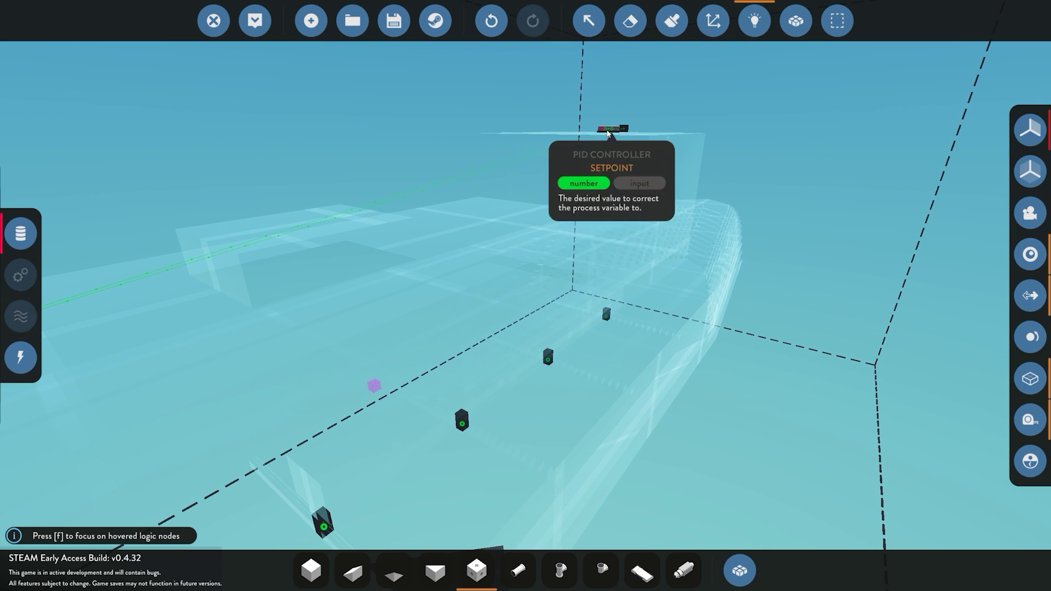
drag(609, 132, 617, 140)
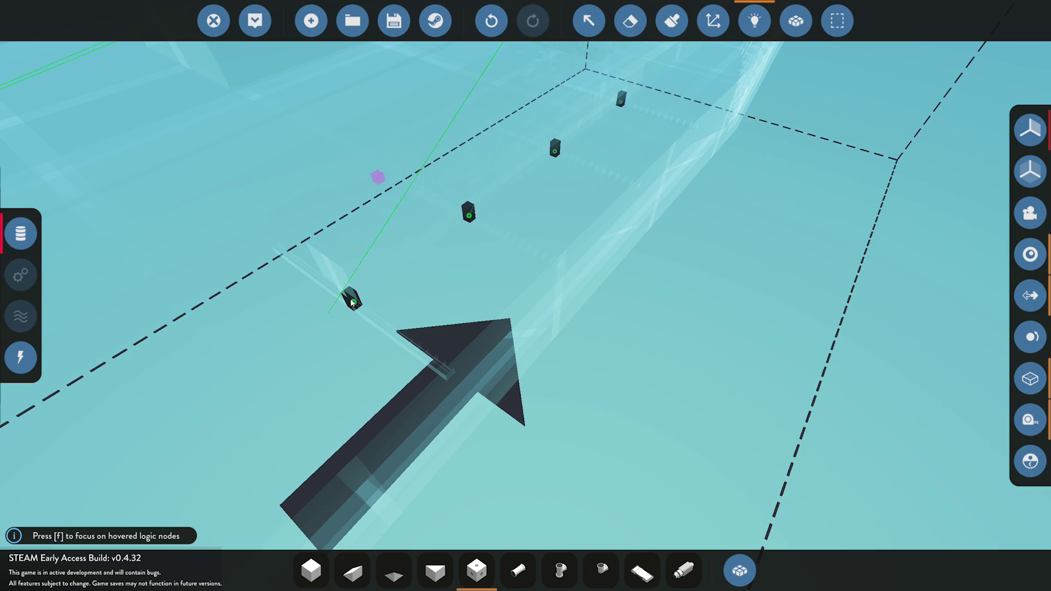
drag(354, 305, 354, 305)
key(d)
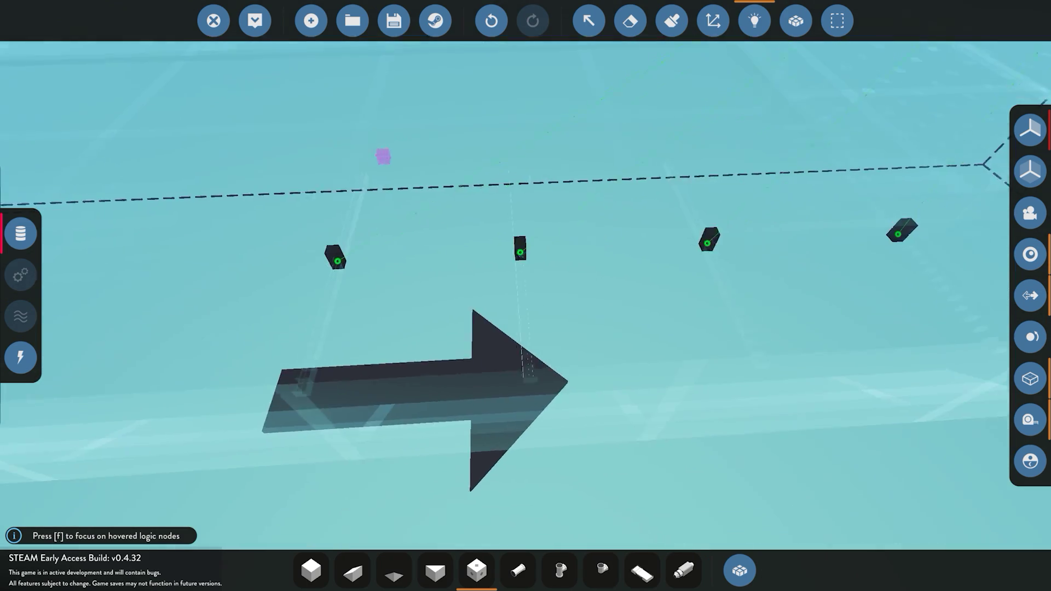
key(a)
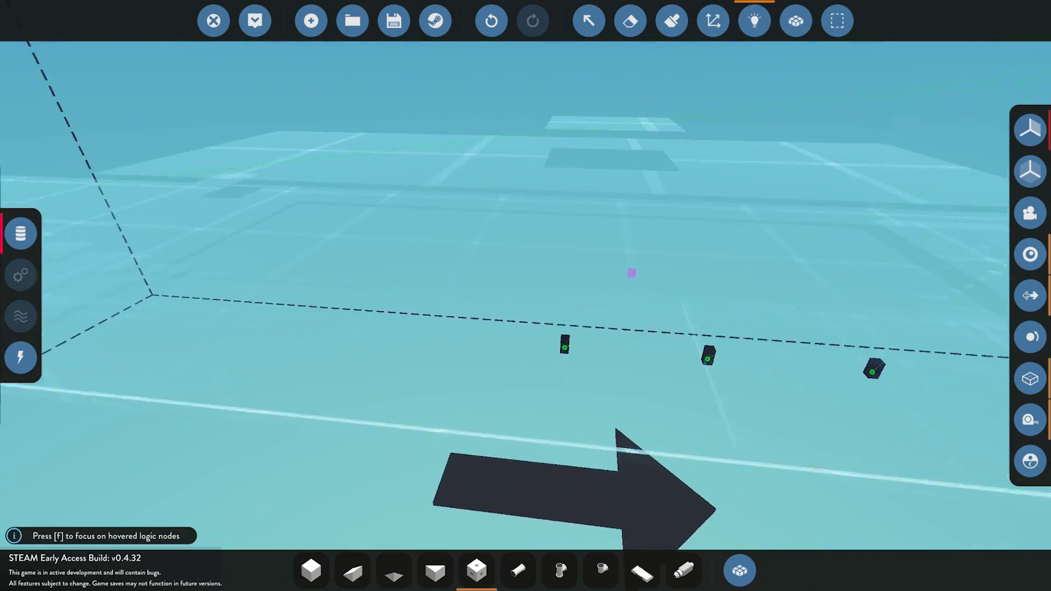
key(d)
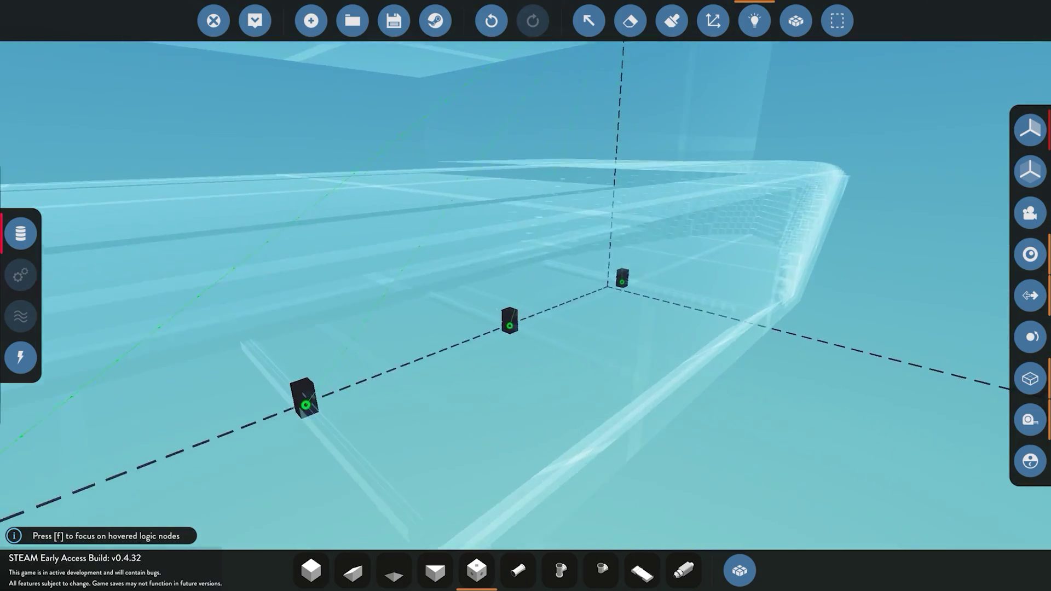
key(d)
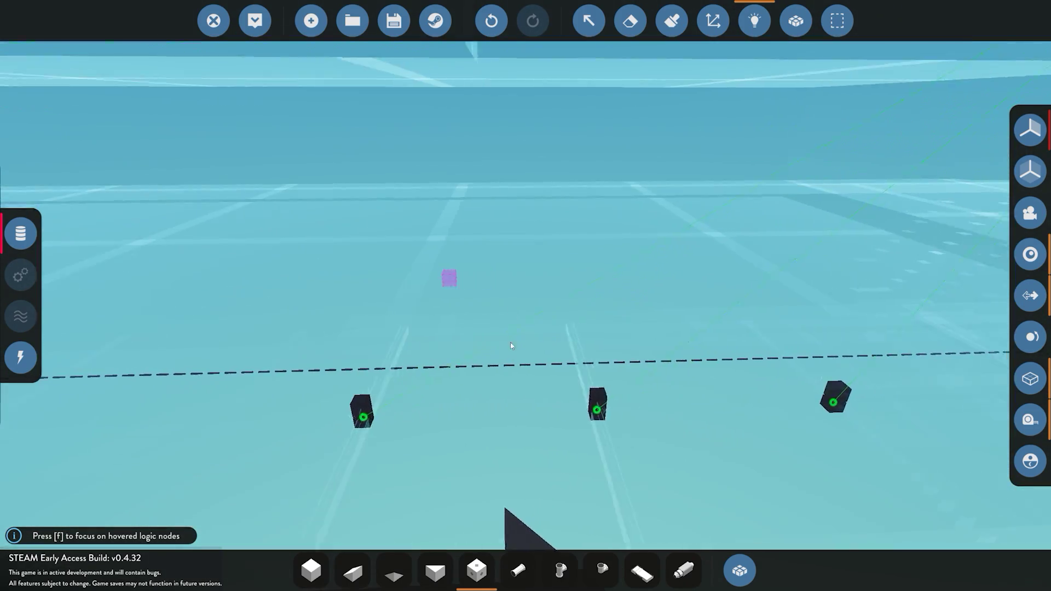
key(a)
key(s)
key(d)
key(w)
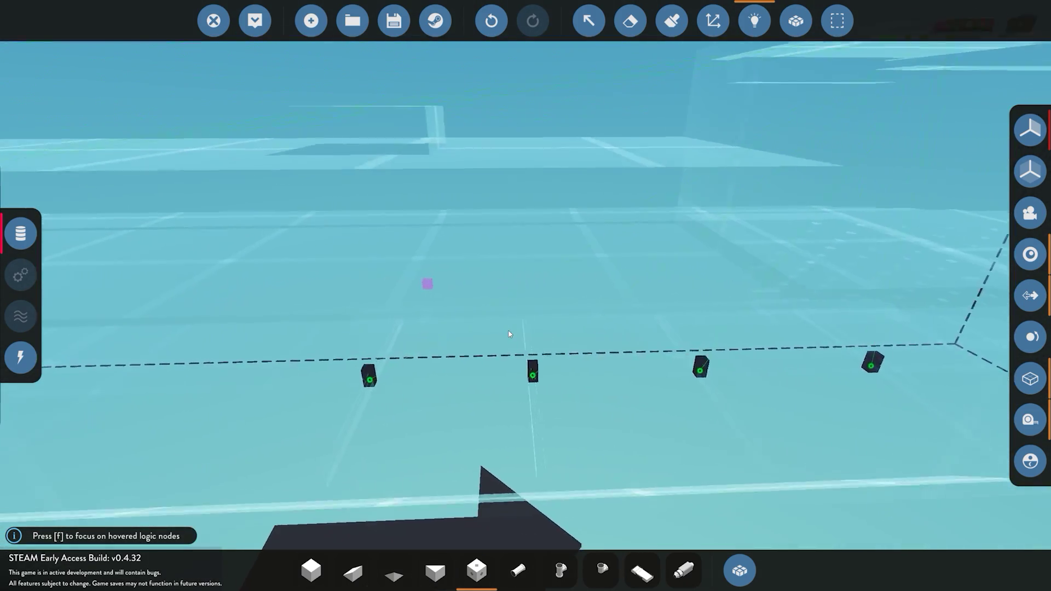
key(a)
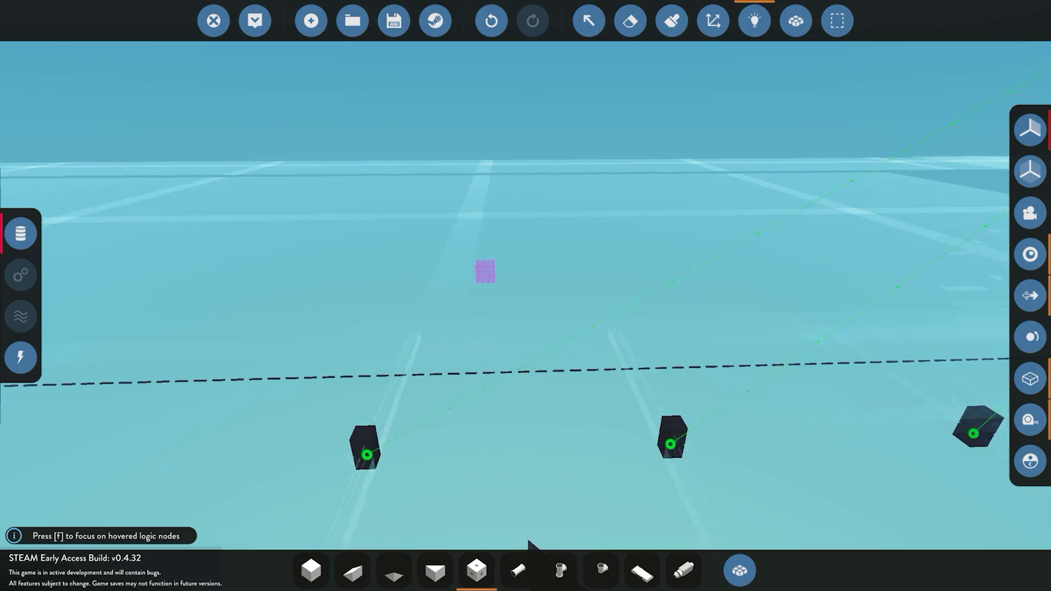
Erase the end section of the weight and beam, and remove the linear track base and rails exposed beneath it
key(w)
key(2)
key(a)
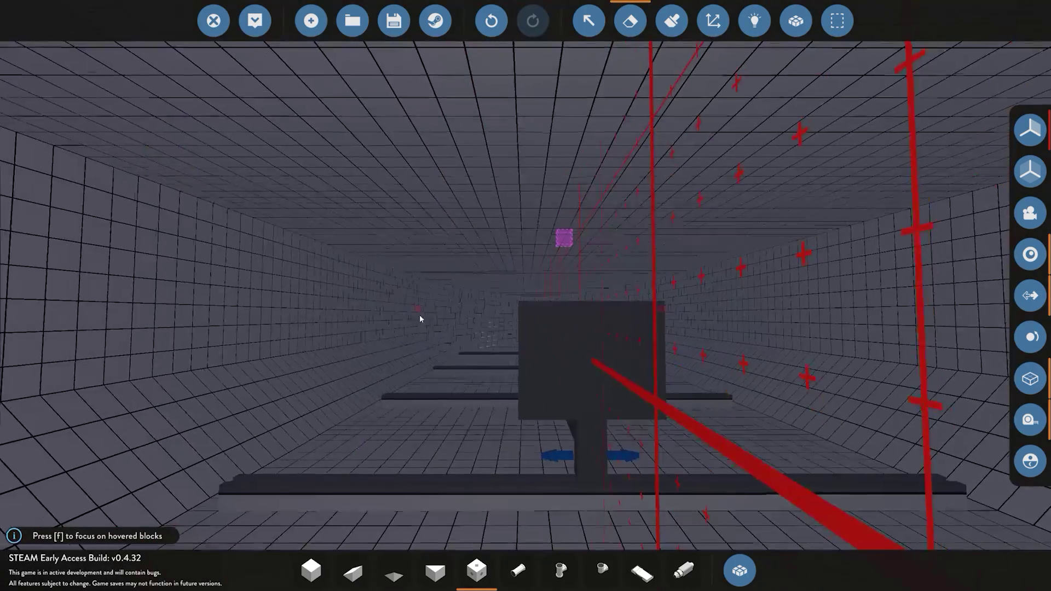
key(2)
key(a)
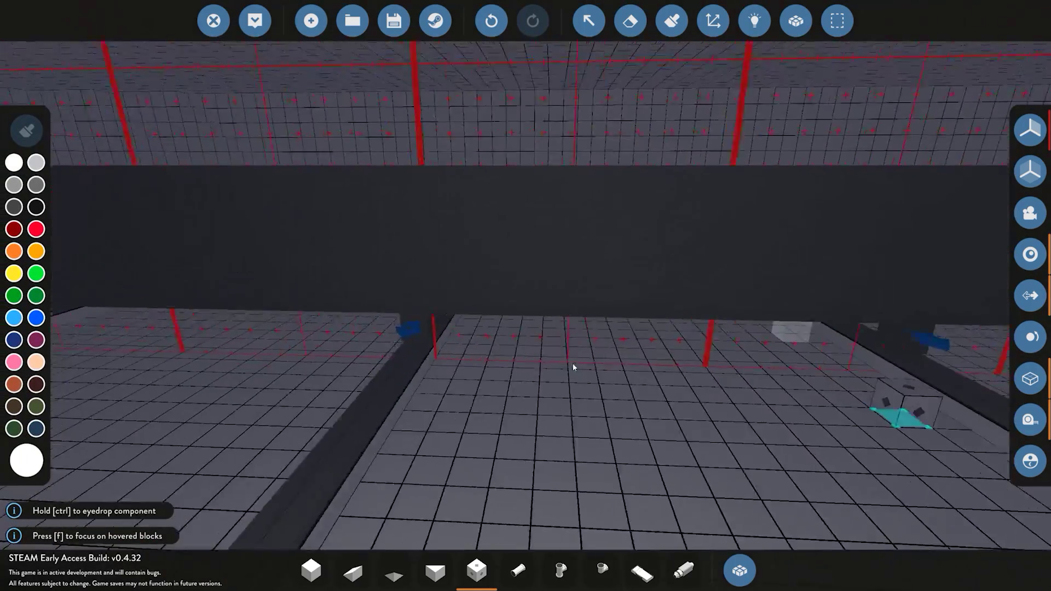
key(x)
key(w)
key(a)
mouse_move(577, 291)
mouse_down()
mouse_move(324, 225)
mouse_move(334, 186)
mouse_move(728, 282)
mouse_move(222, 243)
mouse_move(215, 221)
mouse_up()
drag(233, 334, 776, 328)
click(689, 354)
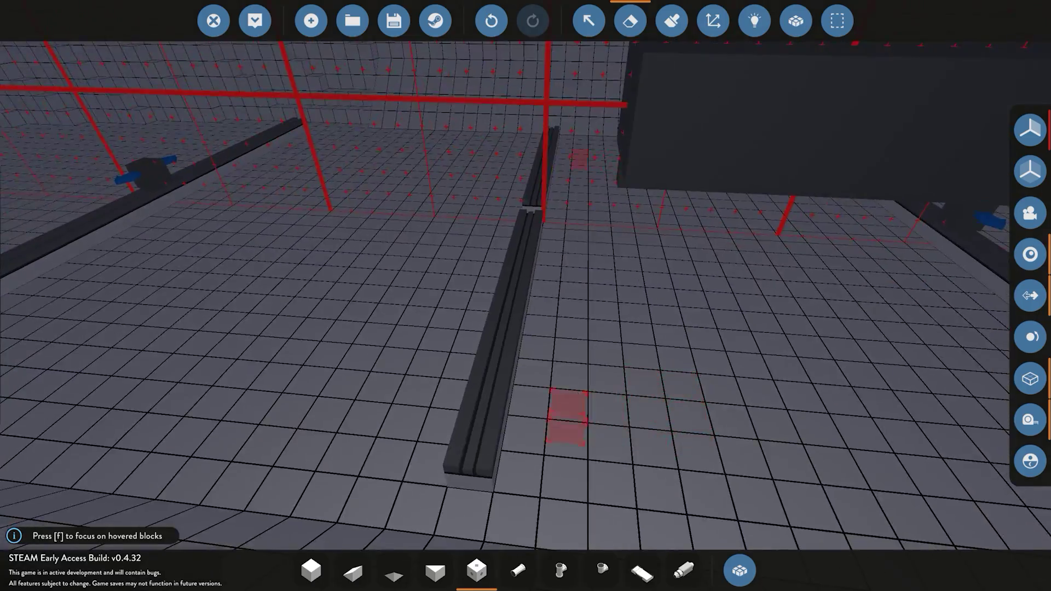
drag(501, 390, 342, 114)
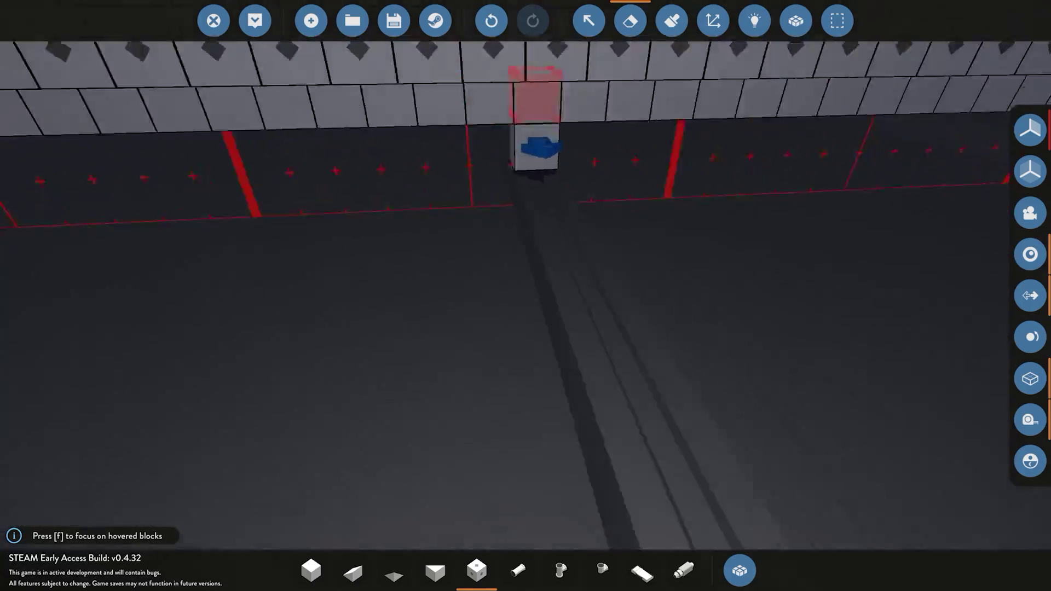
Place new linear track bases farther along the hull floor and extend their rails sideways in runs 12 blocks (3.00 m) long
key(s)
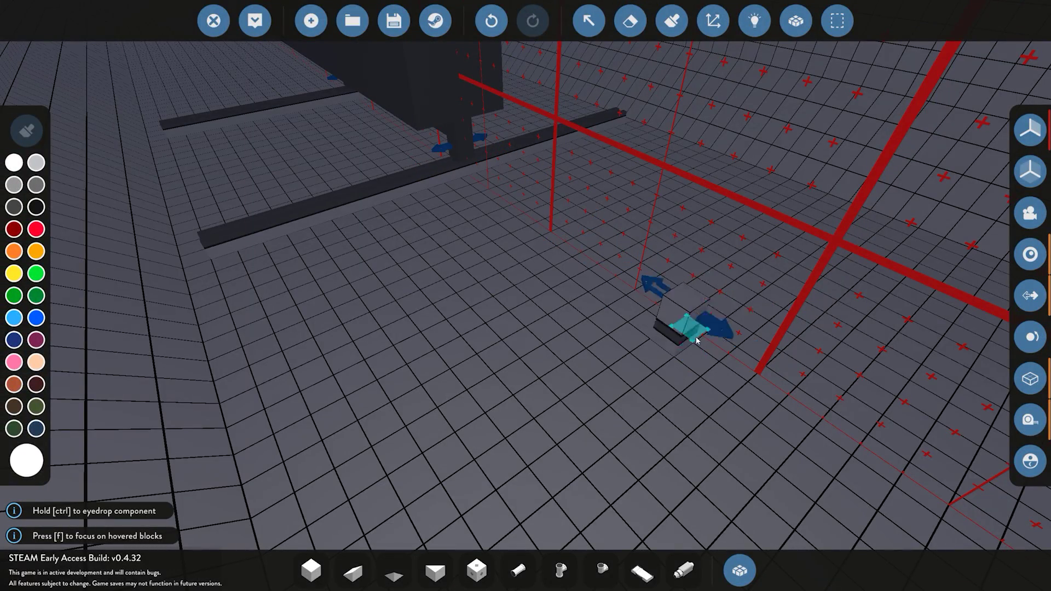
key(d)
key(d)
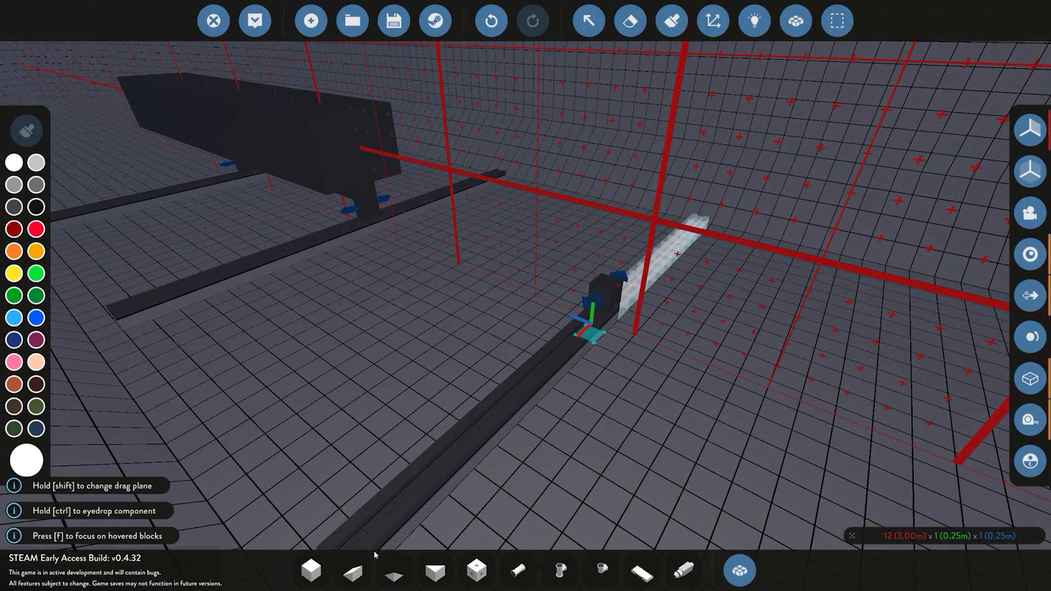
drag(375, 555, 375, 555)
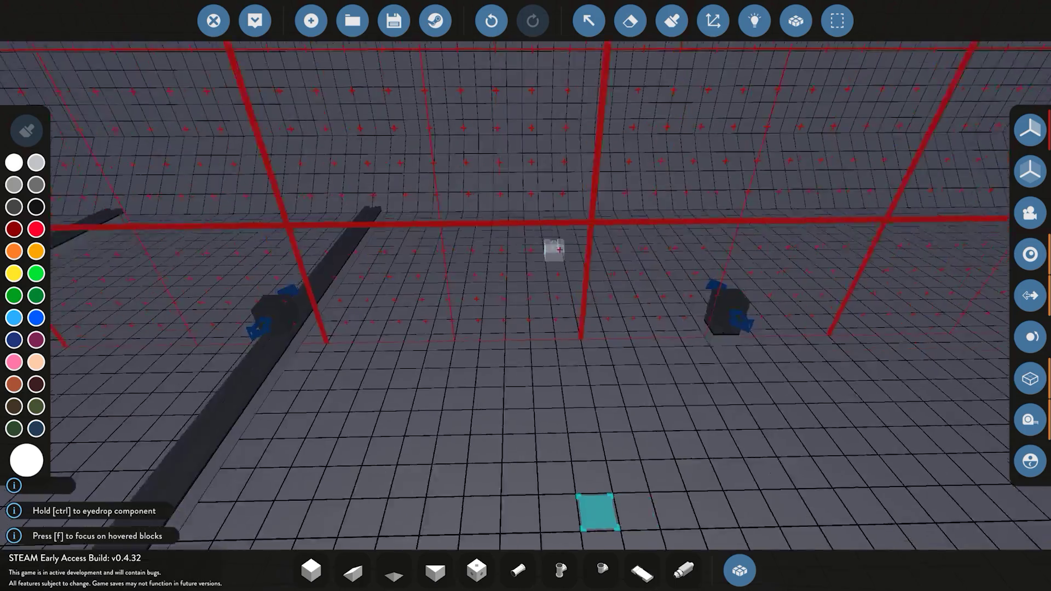
key(d)
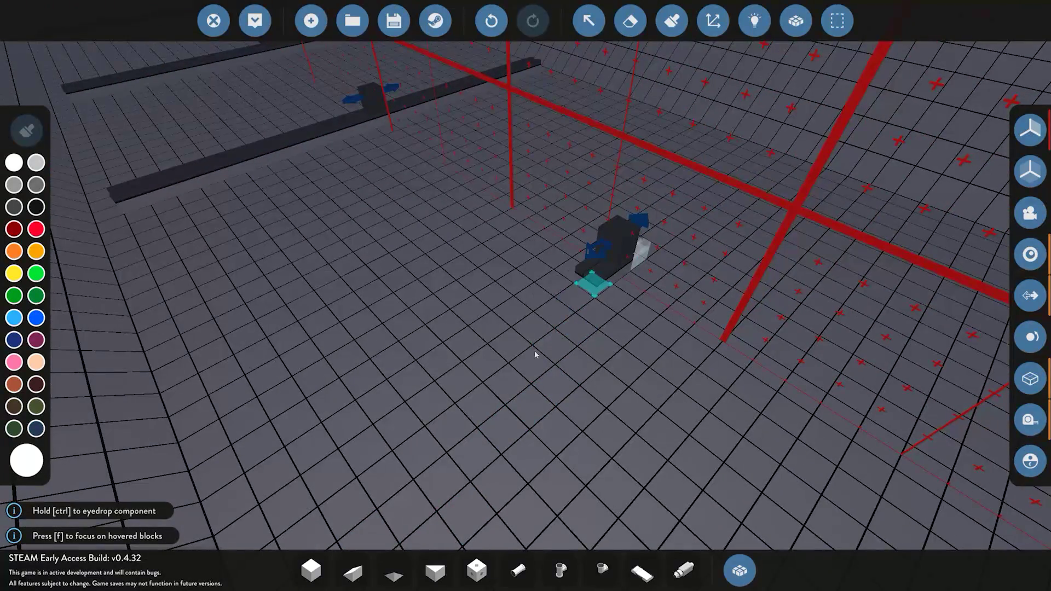
drag(511, 377, 294, 526)
Extend the lengthwise block beam across the new track bases and merge it with their moving parts
key(d)
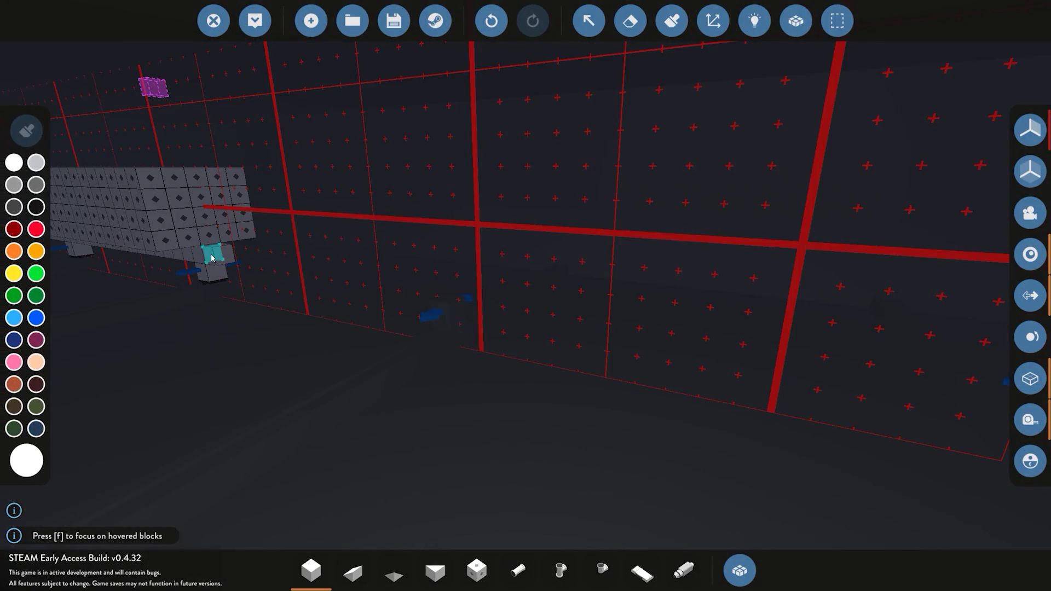
drag(214, 257, 657, 367)
click(796, 21)
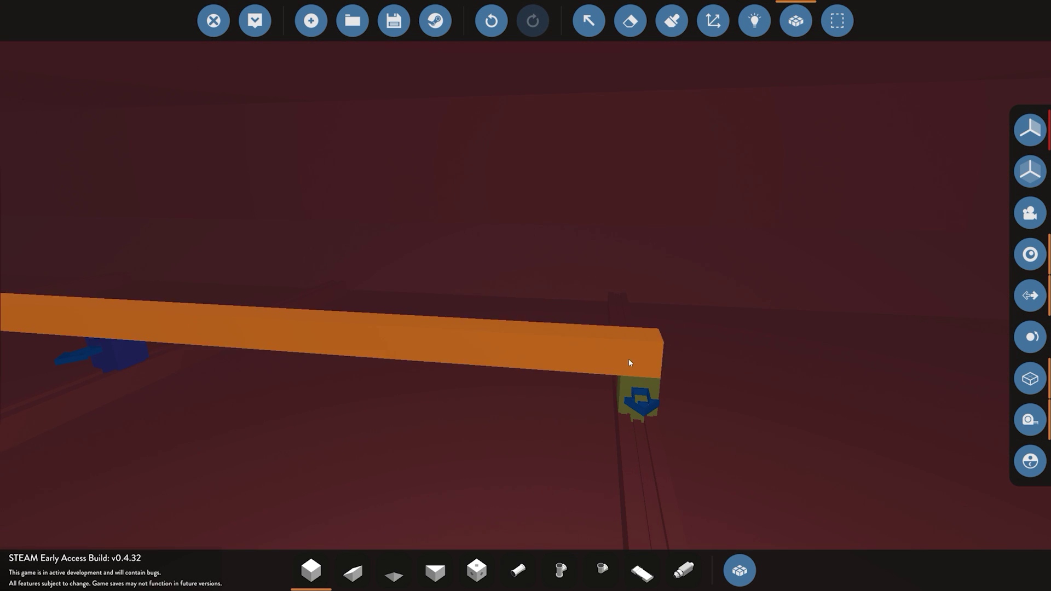
click(625, 357)
key(a)
click(566, 317)
click(567, 305)
key(d)
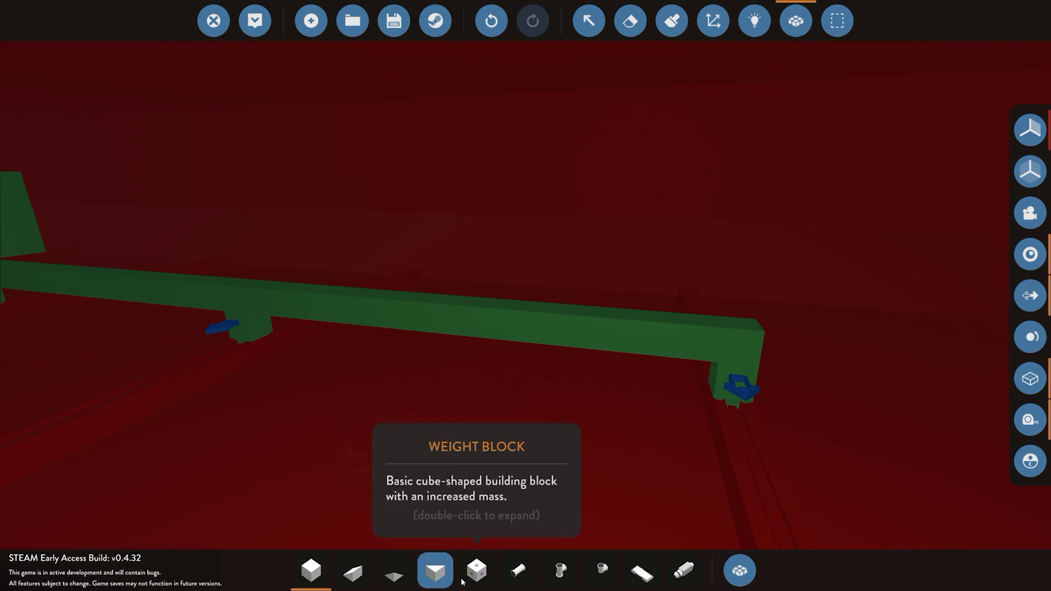
Cover the extended beam with Weight Blocks 4 high, matching the width of the existing weight
click(476, 571)
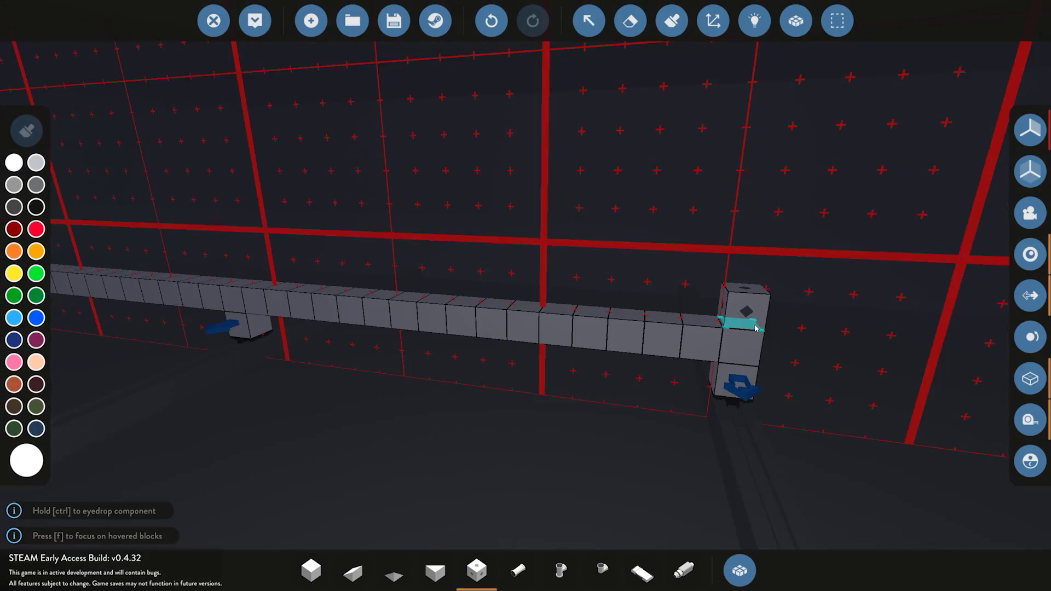
drag(755, 328, 264, 204)
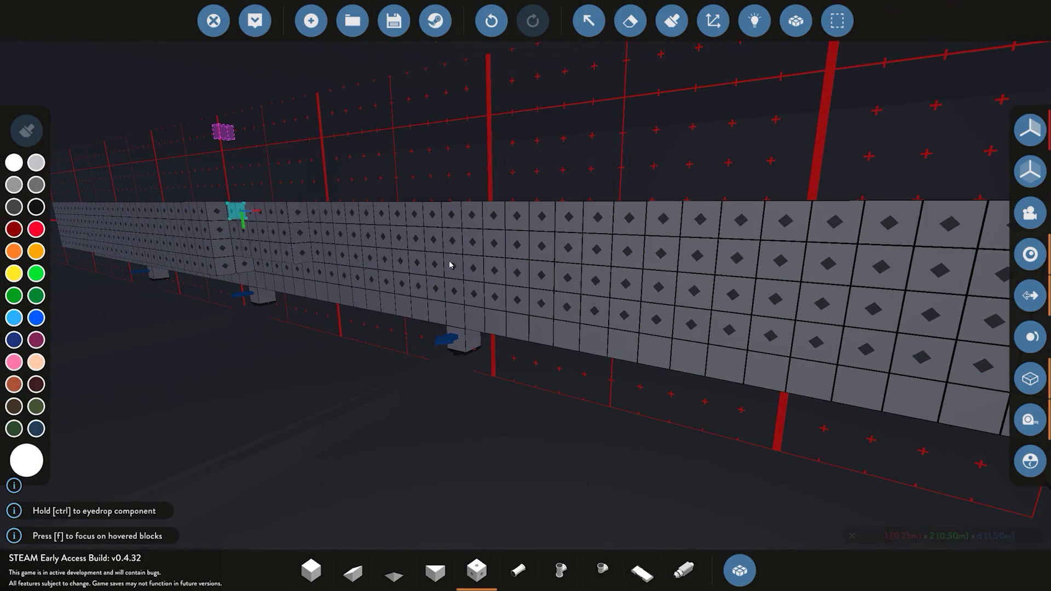
drag(329, 253, 706, 321)
key(a)
drag(711, 322, 397, 249)
key(w)
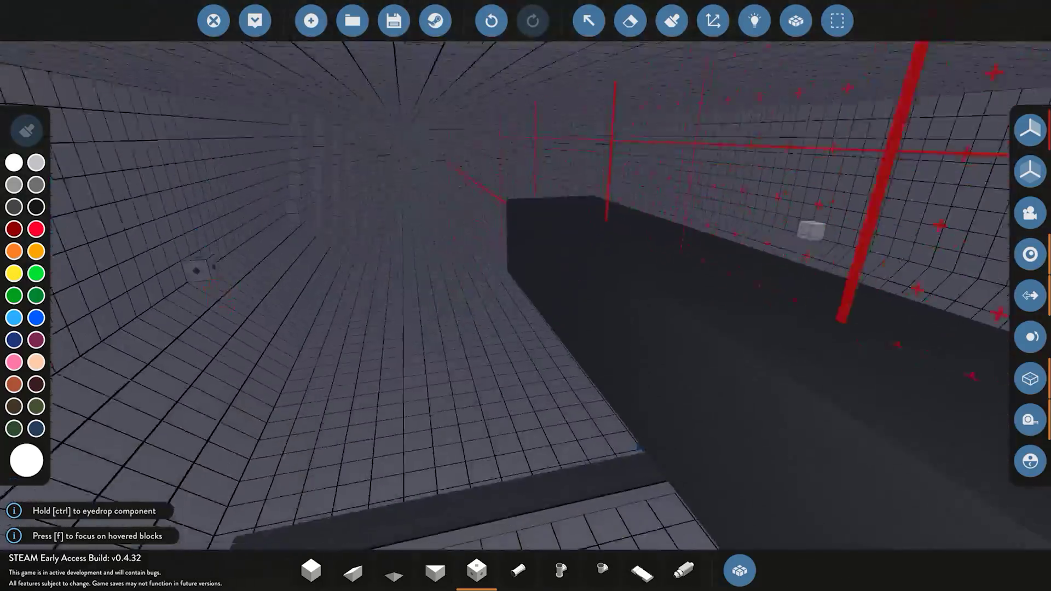
Examine the lengthened weight carriage, its track spacing and its sliding room on both sides of the hull
key(w)
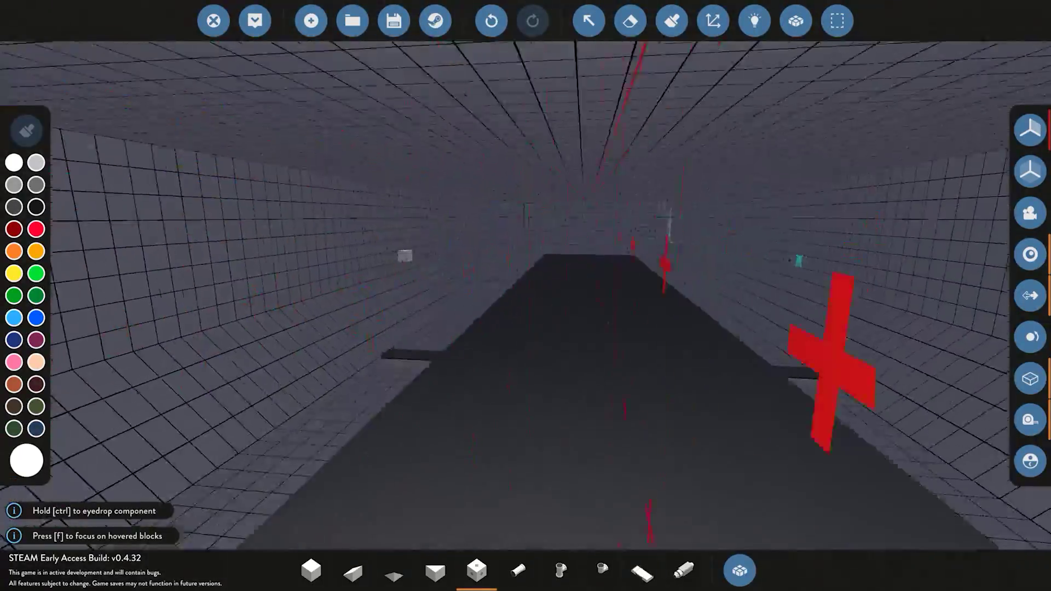
key(s)
key(a)
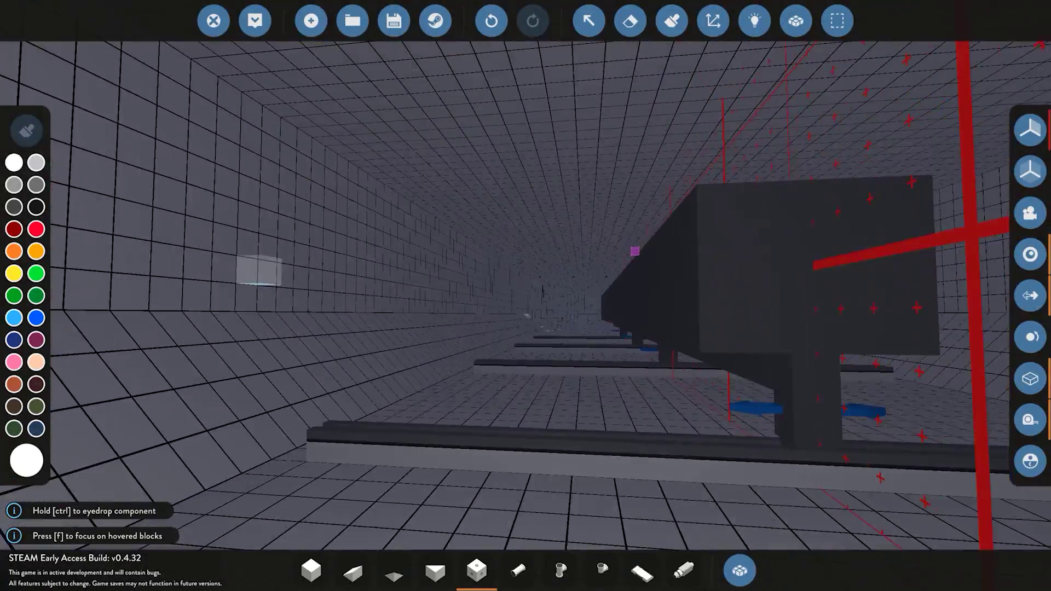
key(a)
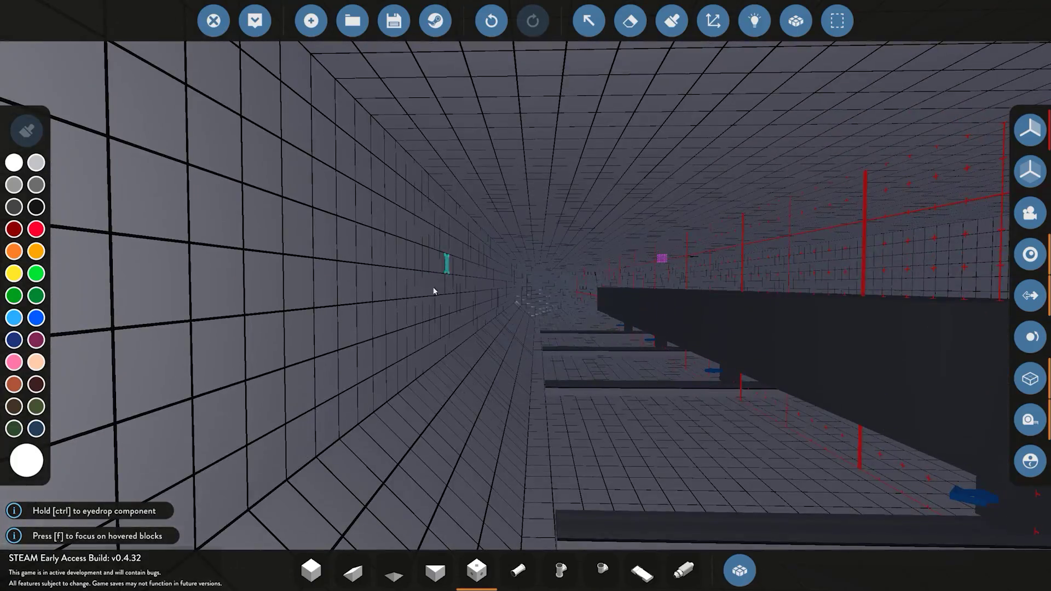
key(s)
key(d)
key(a)
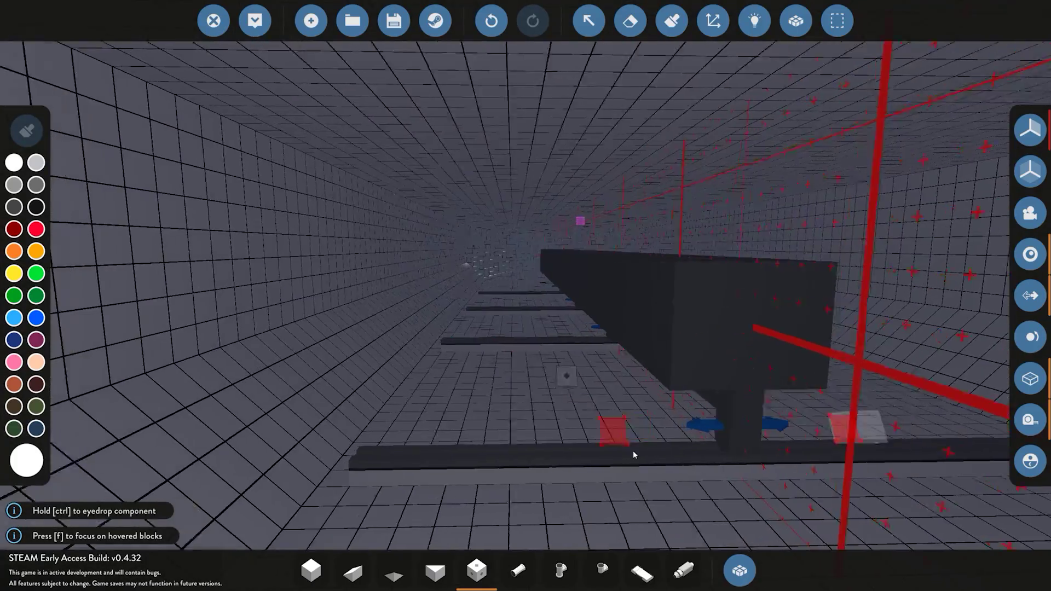
key(a)
key(d)
key(d)
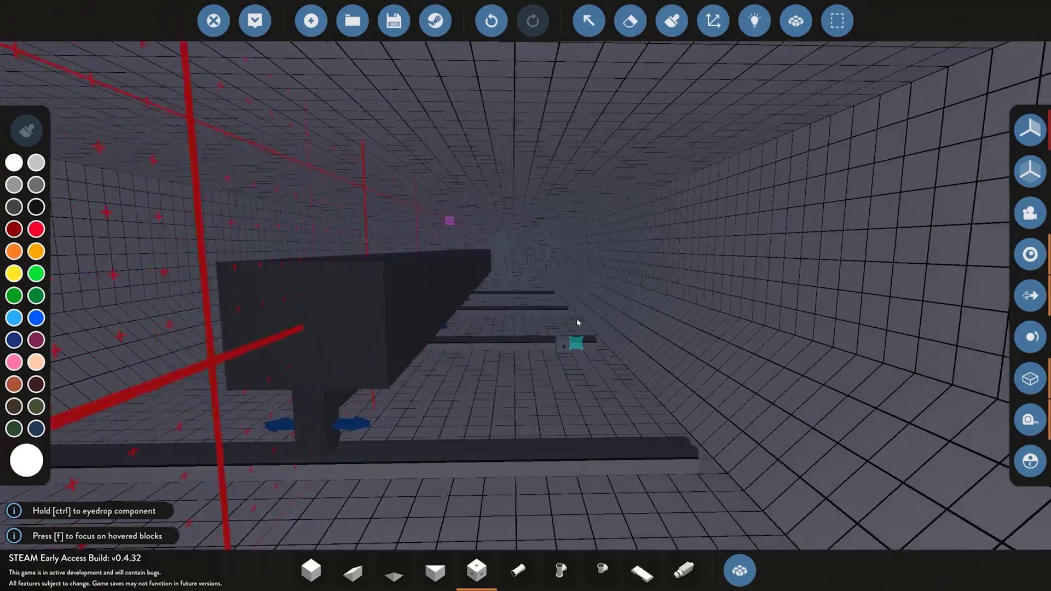
key(a)
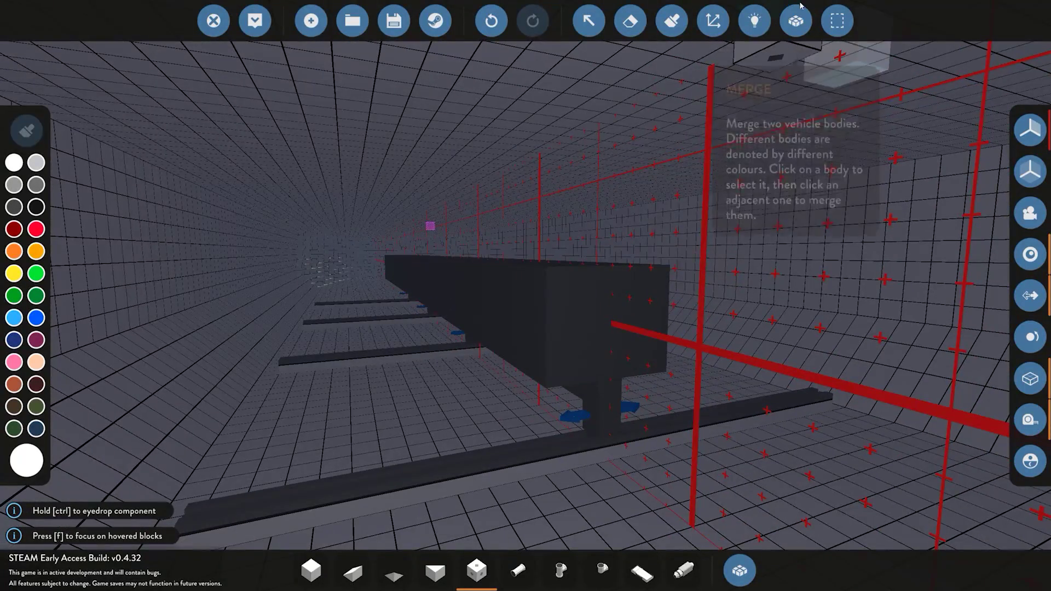
Place an Electric Battery Large, rotated to fit, against the near end of the weight carriage inside the hull
click(755, 21)
key(space)
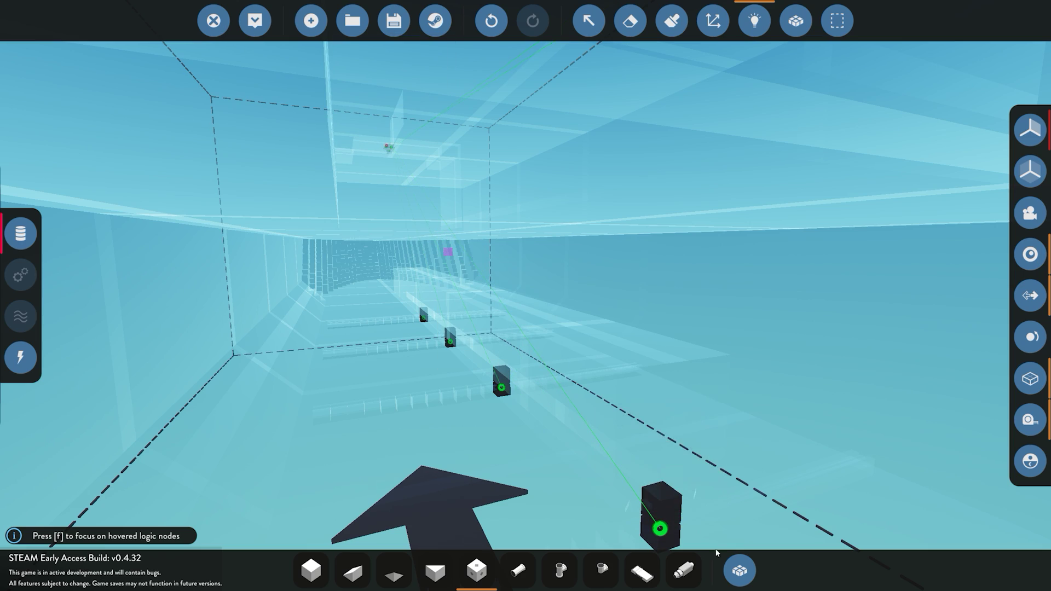
click(724, 566)
scroll(221, 370, down, 10)
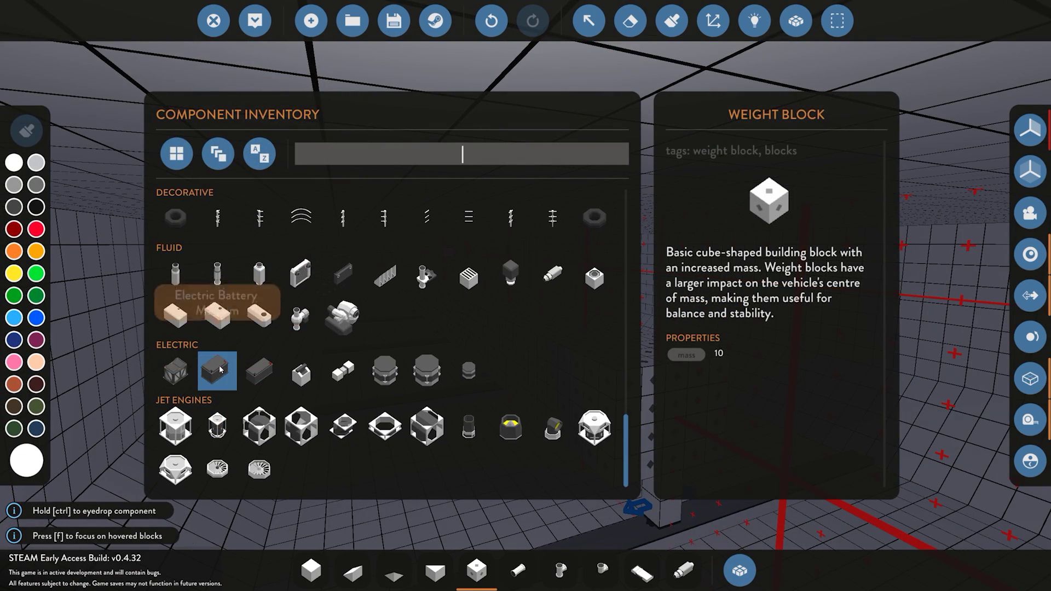
click(739, 571)
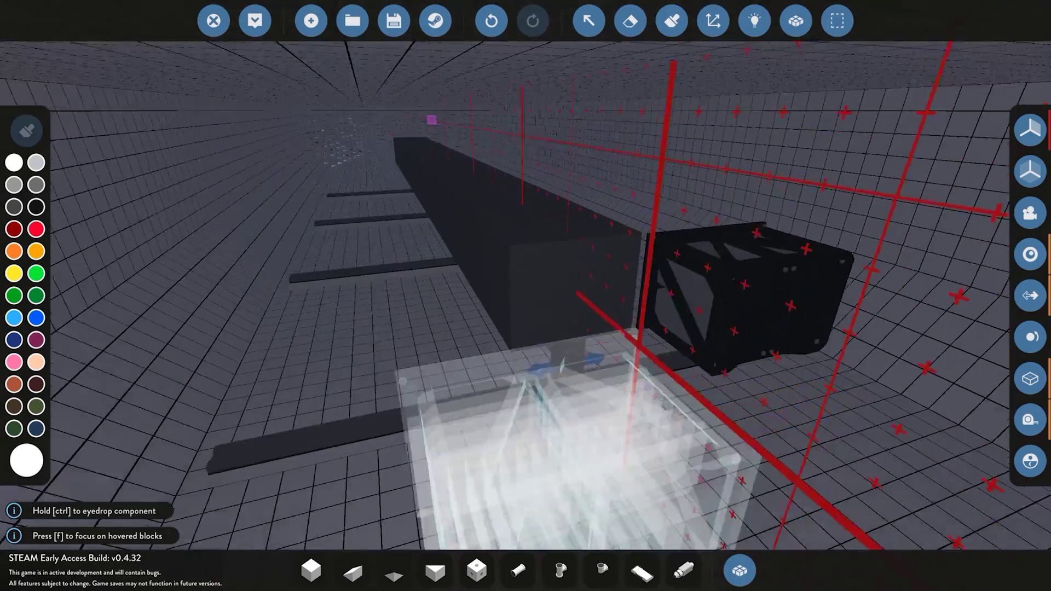
key(s)
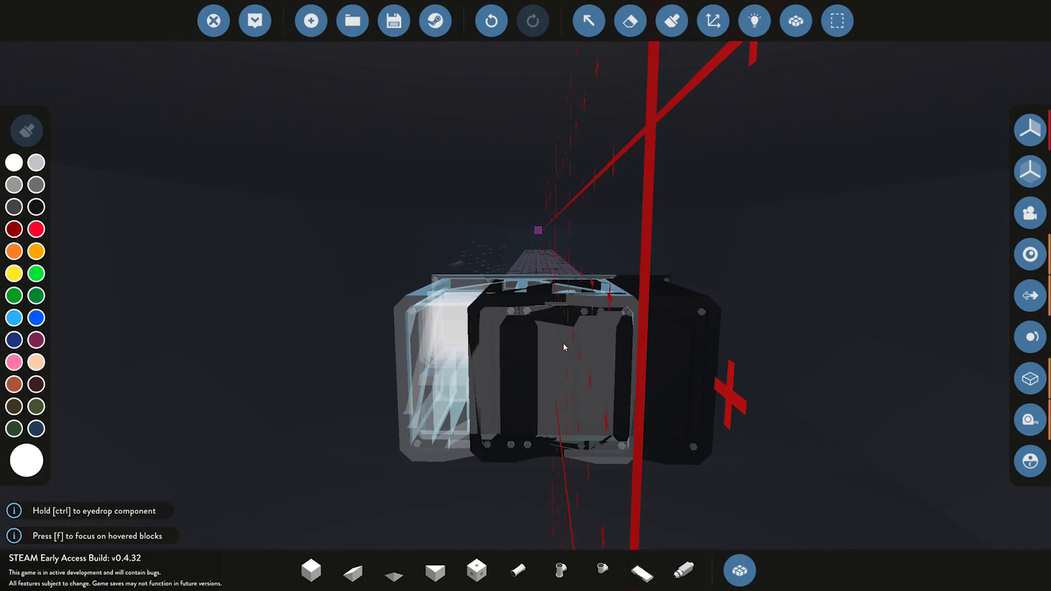
key(k)
key(k)
key(k)
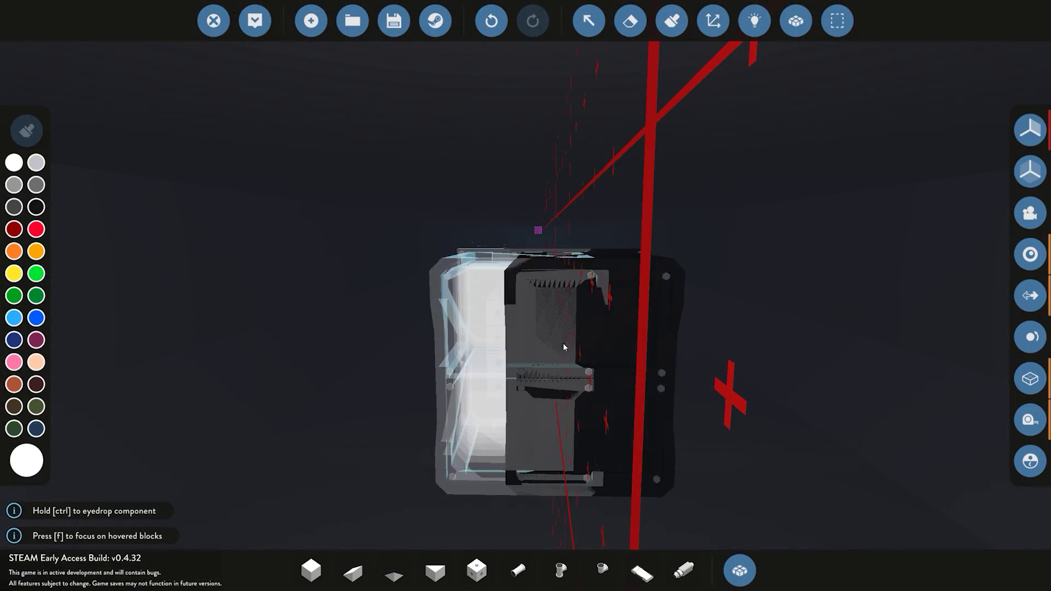
key(k)
key(k)
key(a)
key(a)
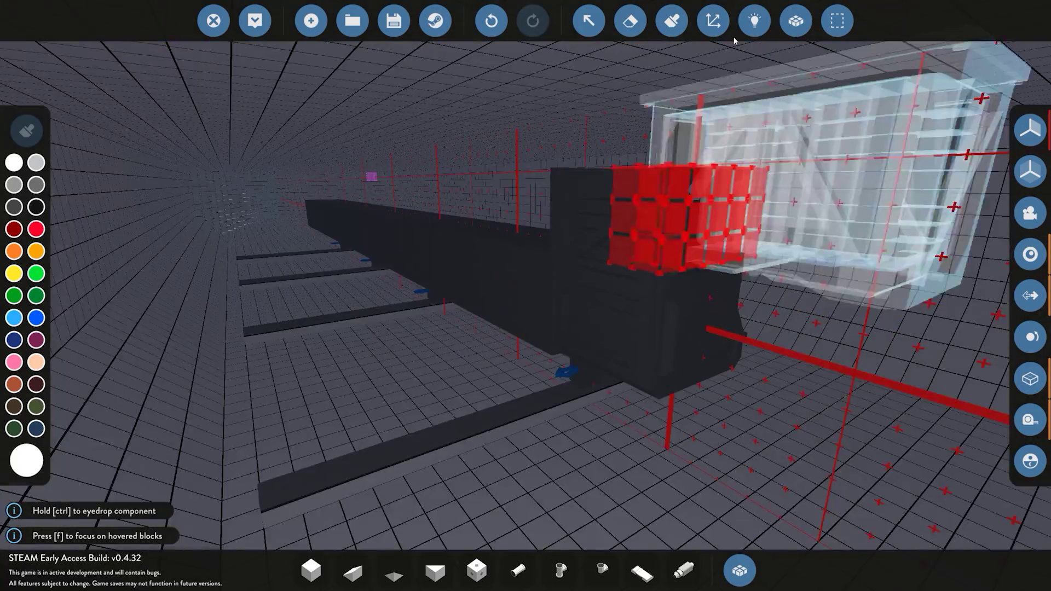
key(d)
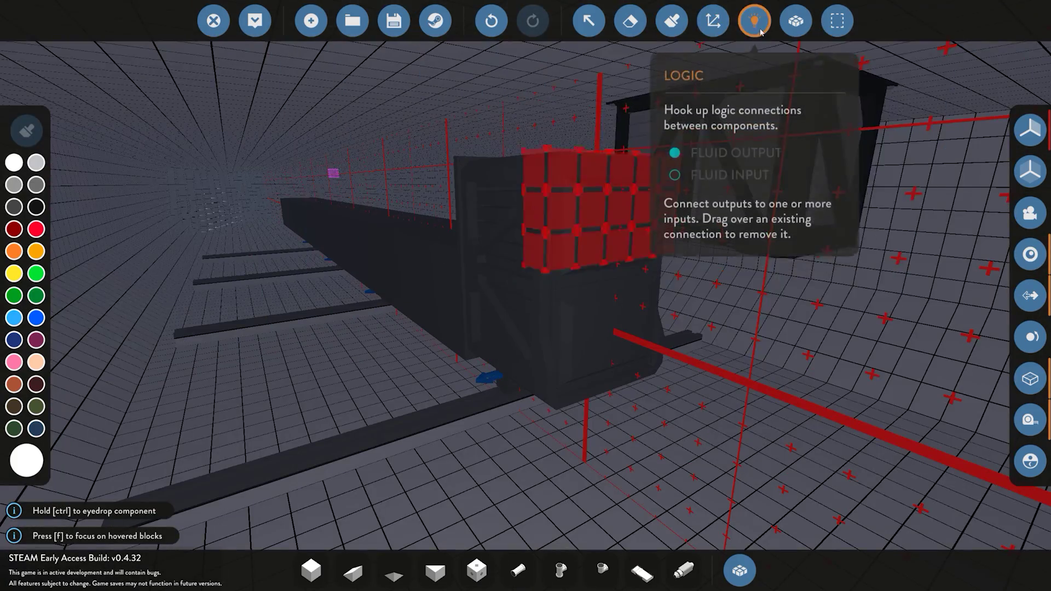
Wire the large battery's electric node to all four linear tracks and to both digital displays on the deck
click(759, 30)
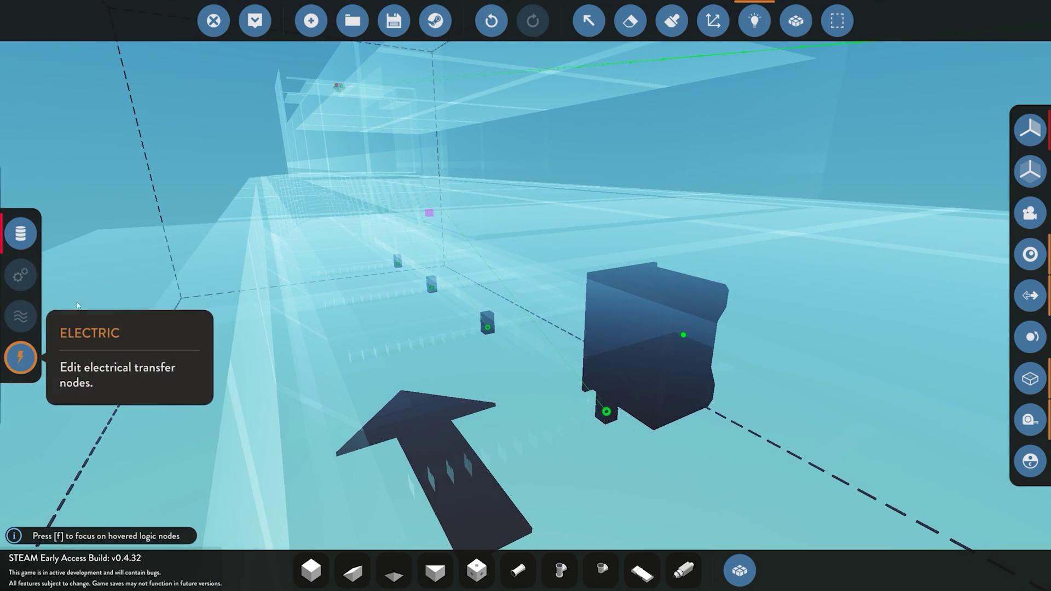
key(w)
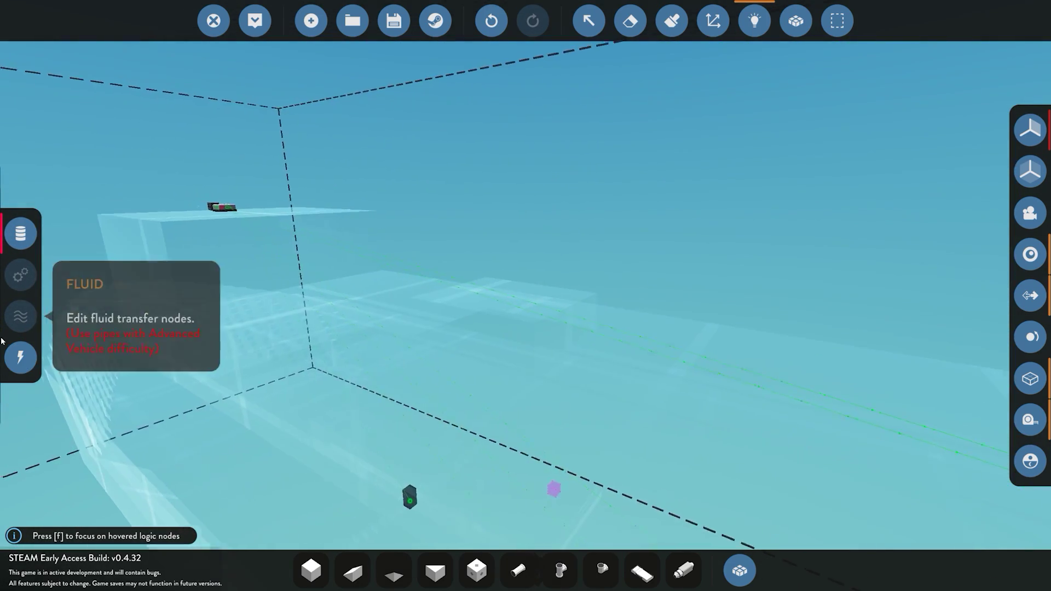
click(16, 355)
key(w)
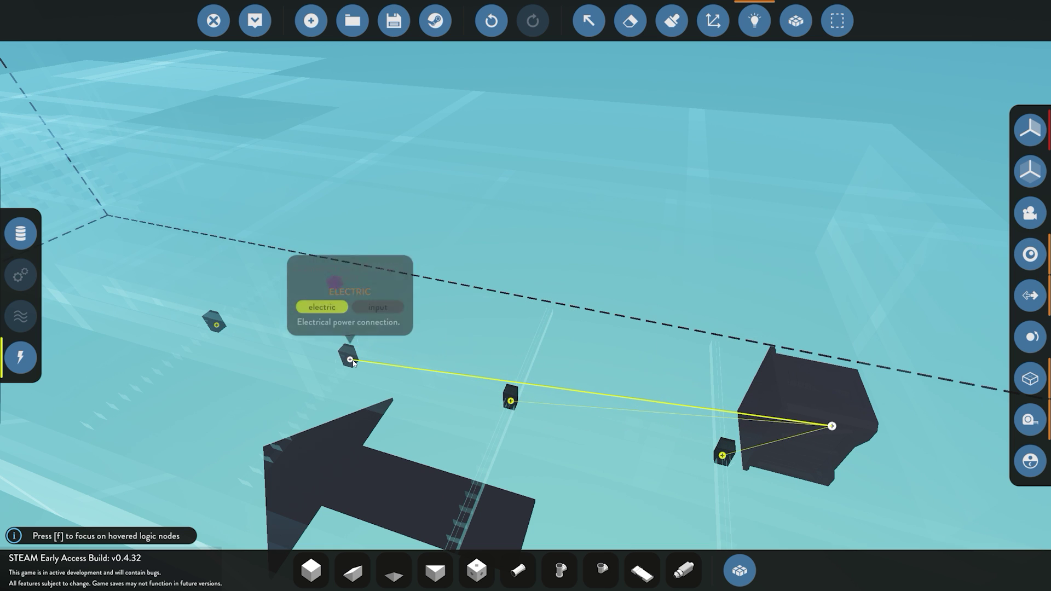
click(216, 327)
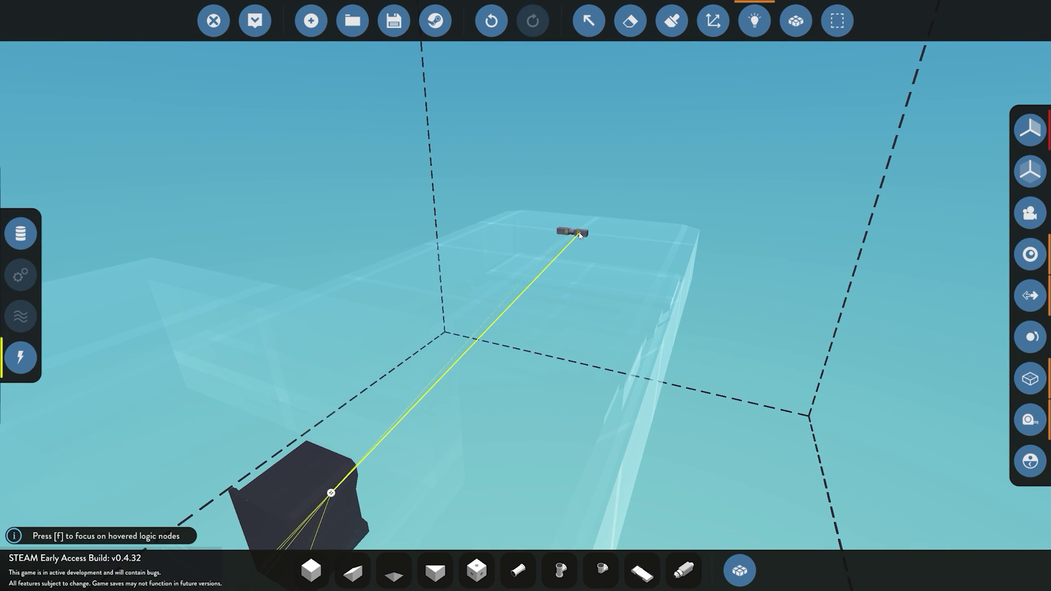
key(w)
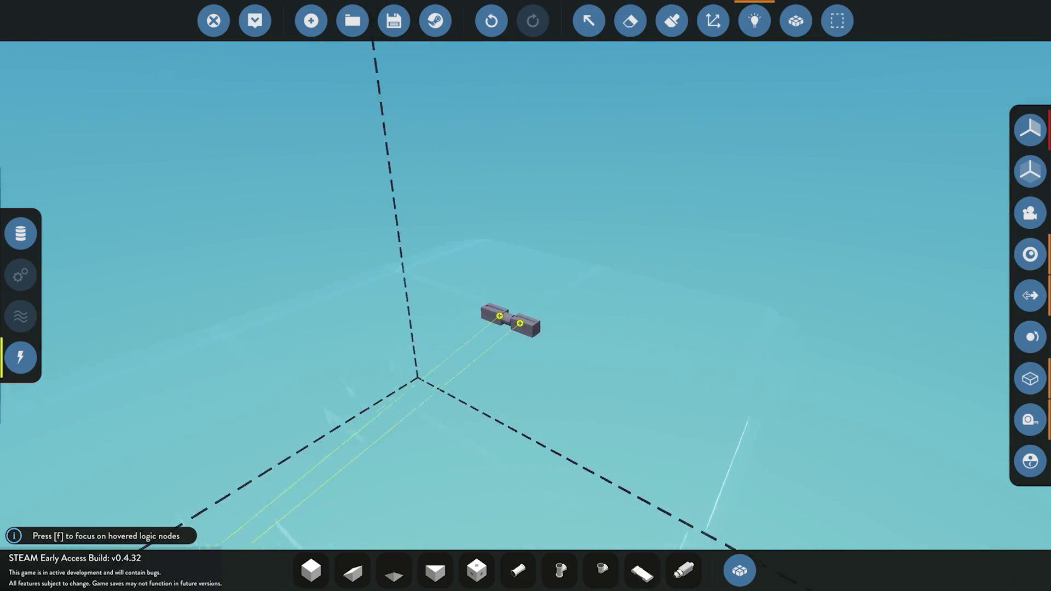
Delete the two existing digital displays from the deck and choose the Digital Display component for placement
key(w)
key(x)
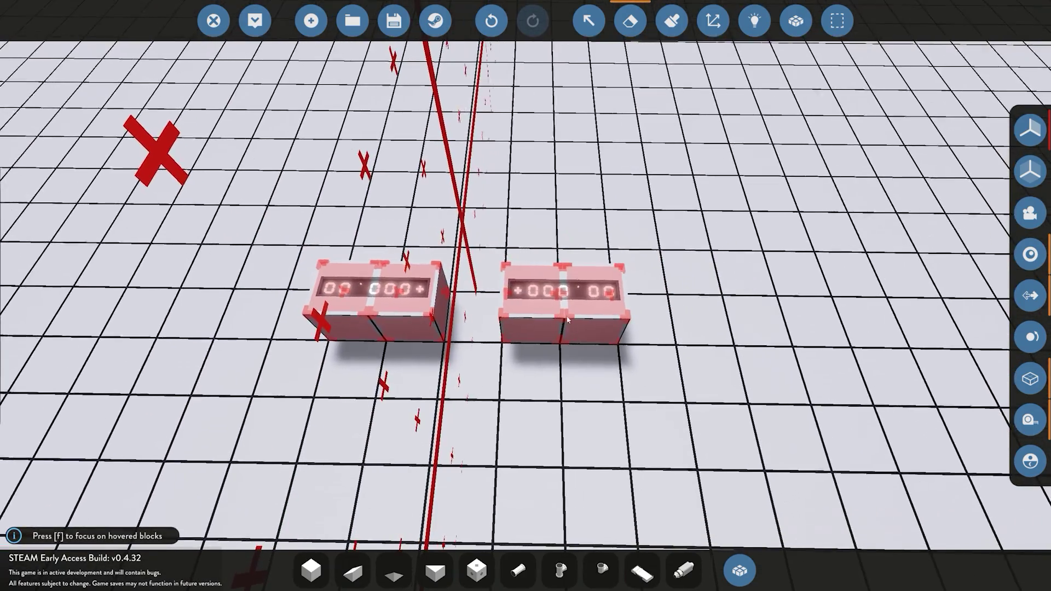
click(740, 570)
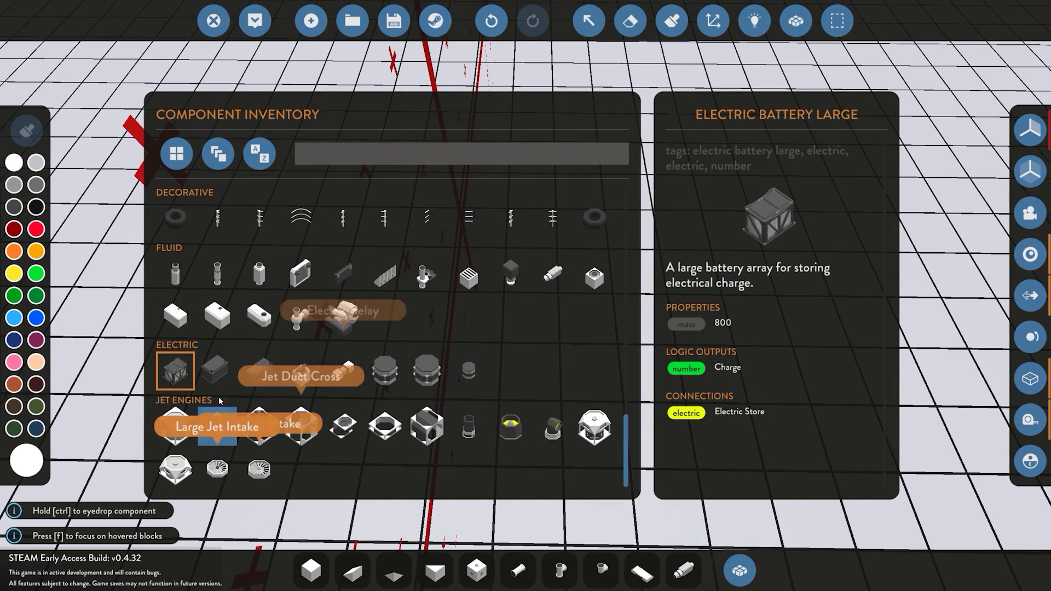
scroll(221, 383, up, 3)
scroll(263, 350, down, 2)
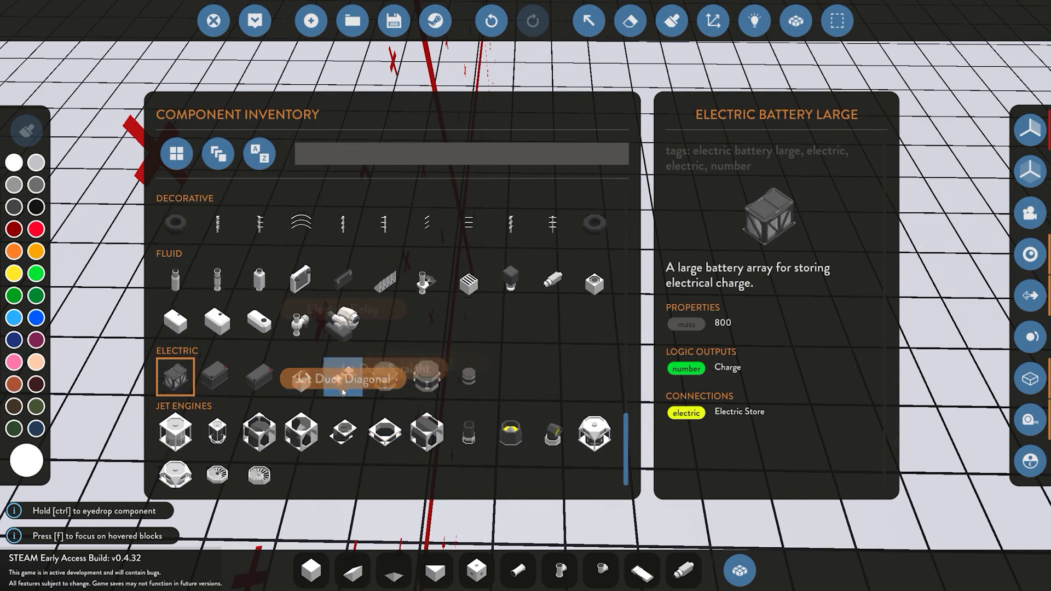
scroll(340, 380, up, 3)
scroll(341, 380, down, 3)
scroll(383, 295, up, 3)
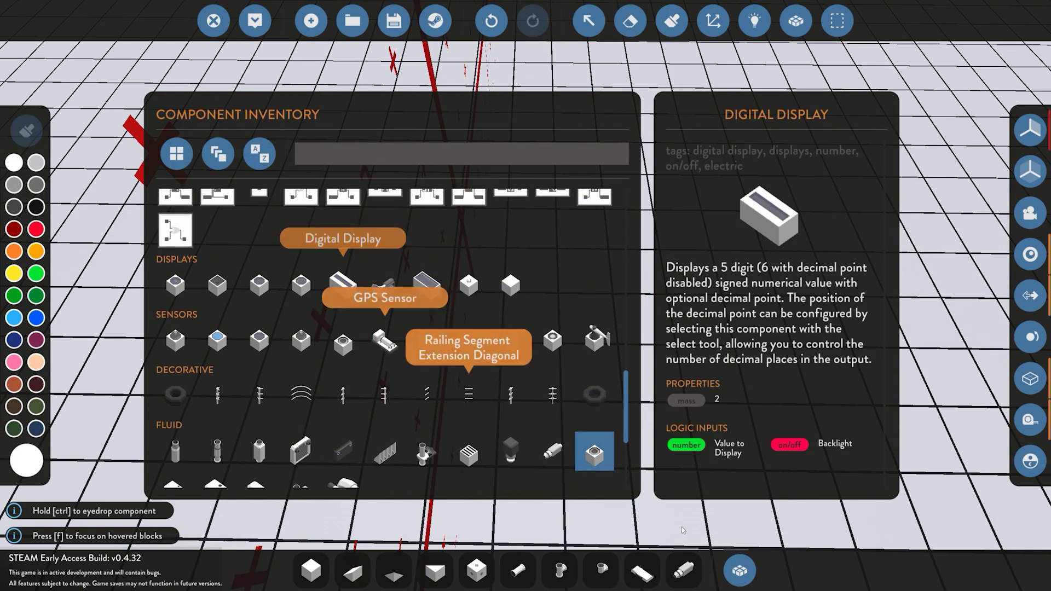
click(740, 570)
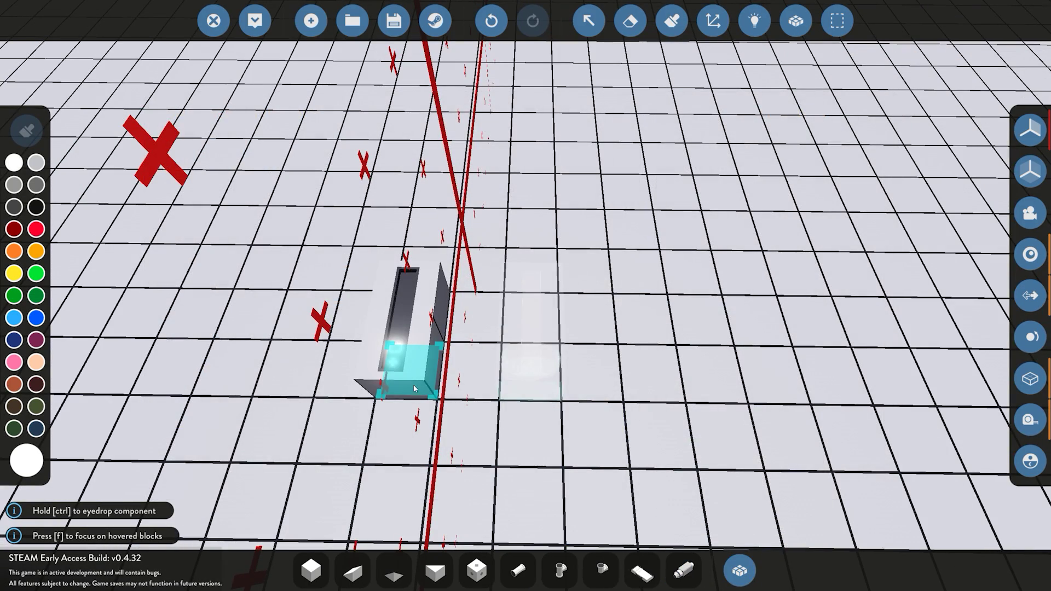
Rotate the Digital Display to lie face up across the deck and place two of them one behind the other
key(k)
key(j)
key(k)
key(u)
key(j)
click(413, 388)
click(414, 388)
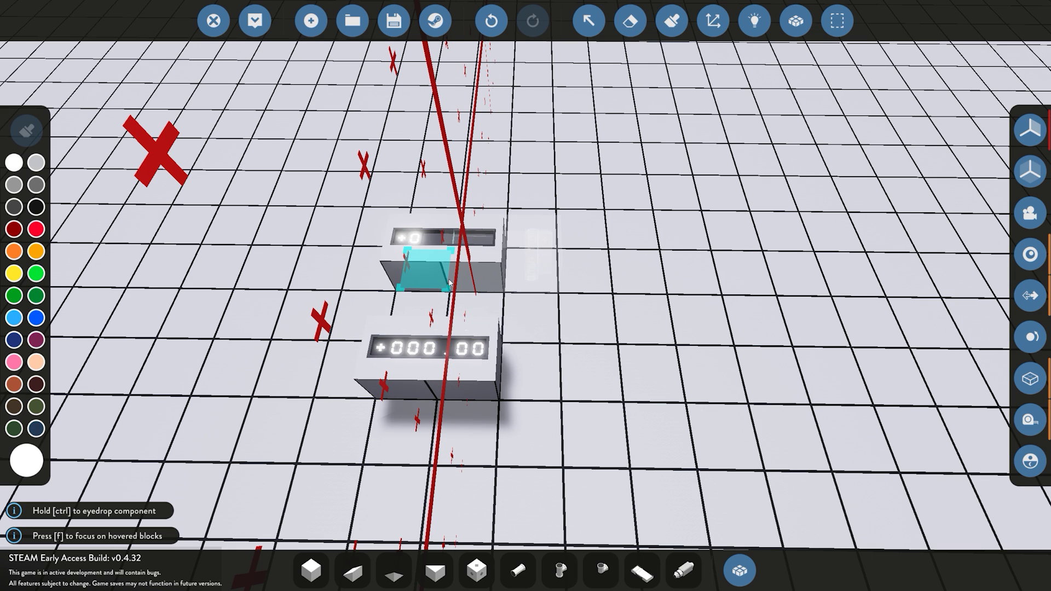
click(449, 283)
Name the farther digital display "pid" and the nearer one "tilt"
click(589, 20)
click(455, 255)
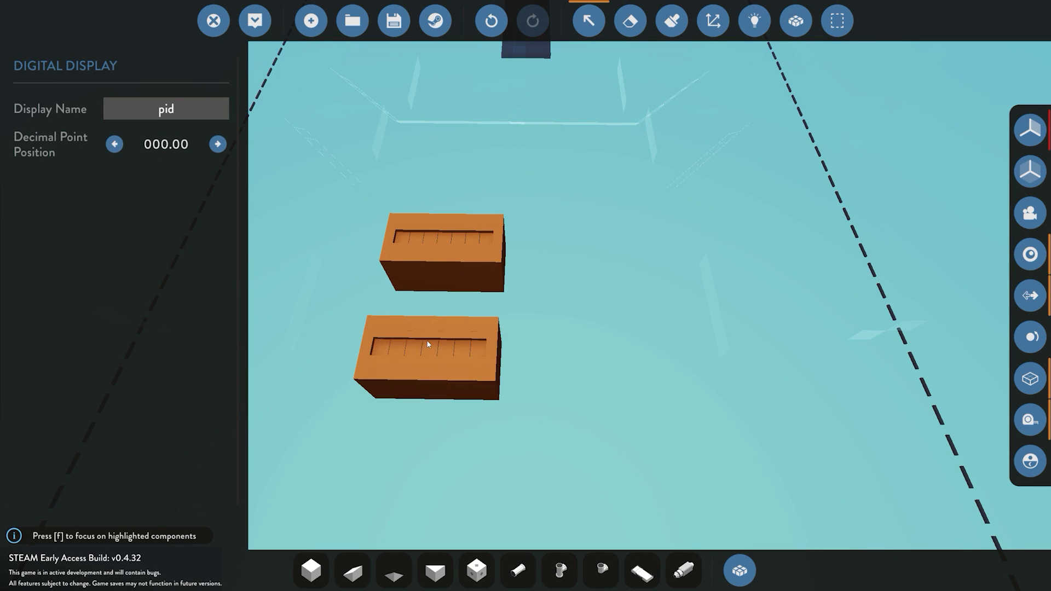
click(126, 105)
text(ty)
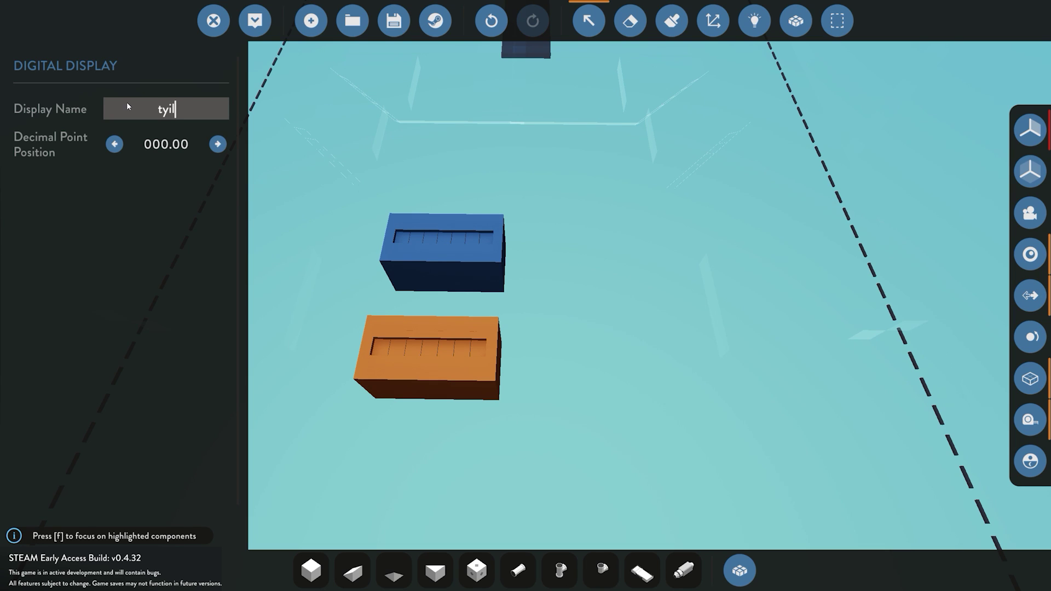
key(BackSpace)
text(ilt)
click(776, 236)
Wire both displays to the battery, and link the tilt sensor and PID controller outputs to their matching number inputs
click(753, 21)
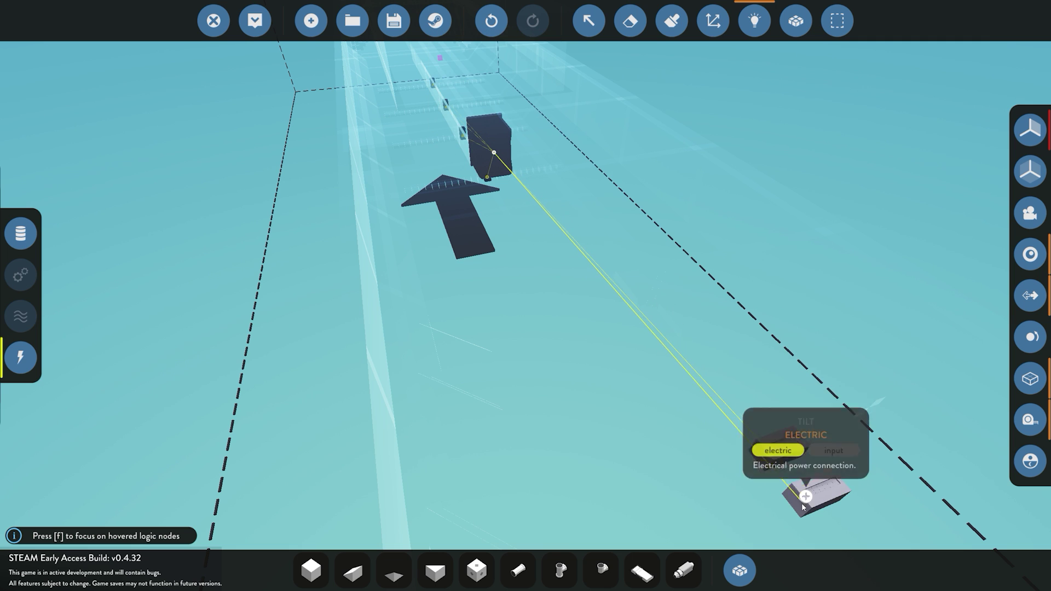
click(22, 234)
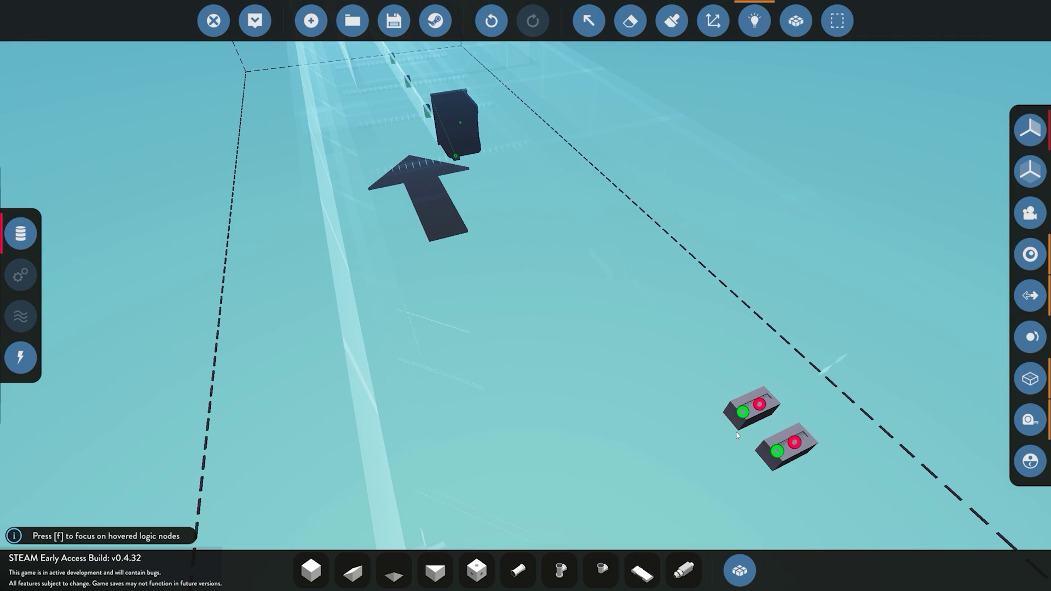
drag(742, 414, 590, 174)
key(w)
key(w)
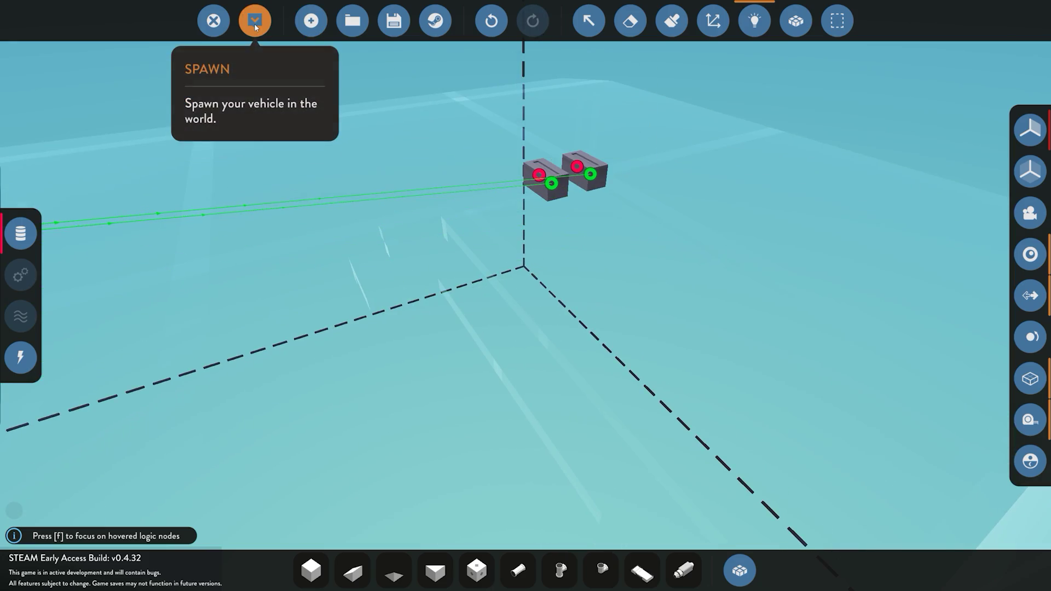
Spawn the ship and check the pid and tilt displays on deck and how the ship sits in the water
click(255, 21)
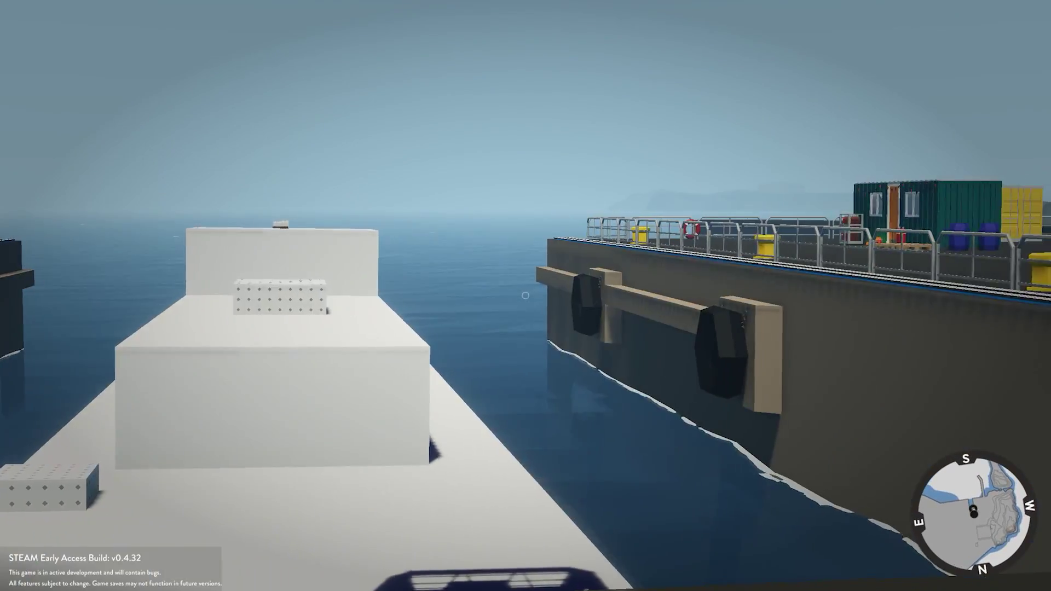
key(w)
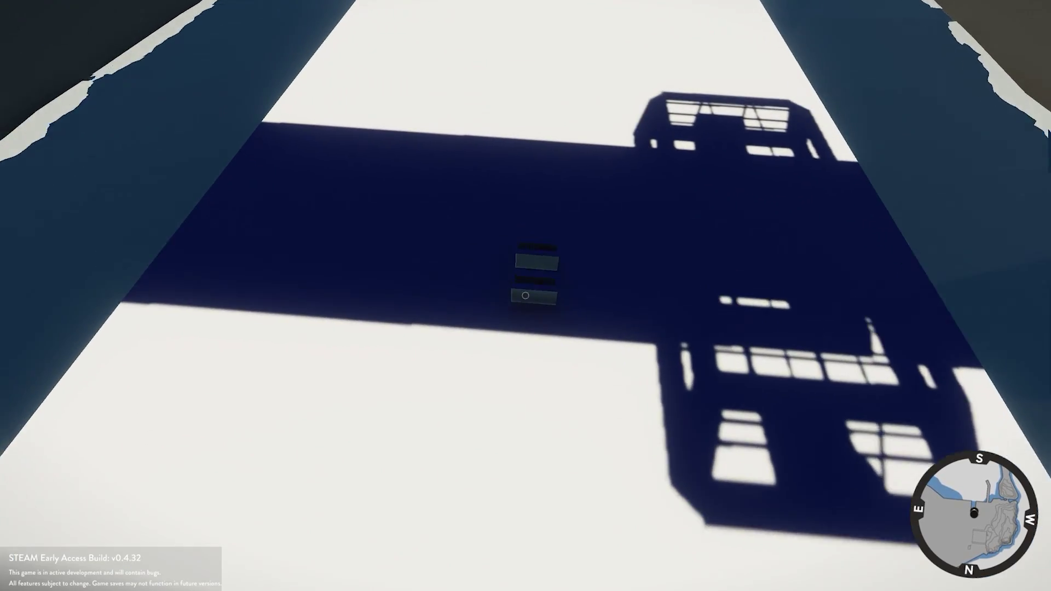
key(w)
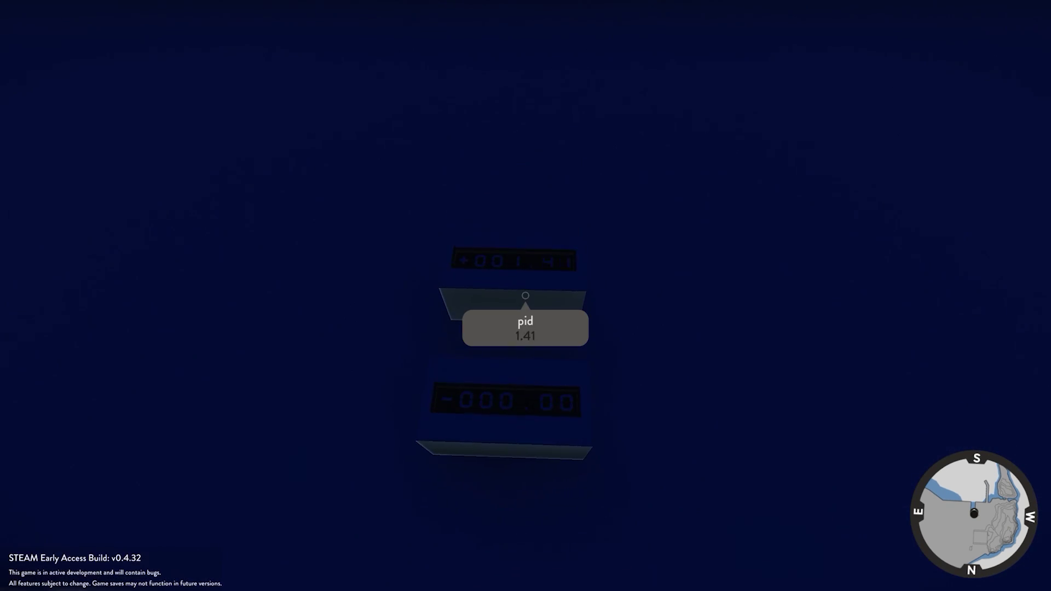
key(d)
key(w)
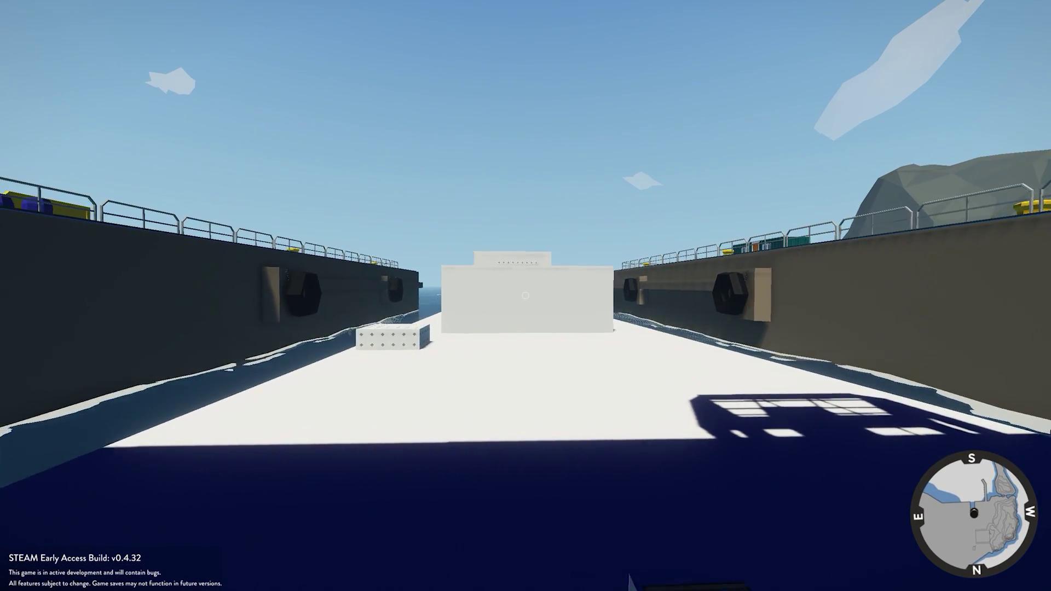
key(d)
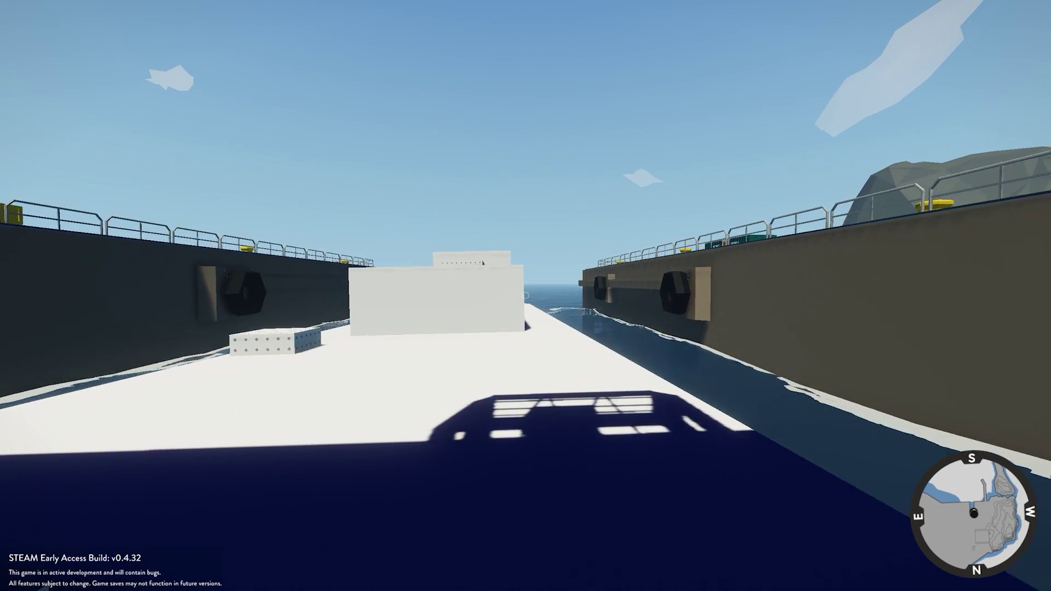
key(a)
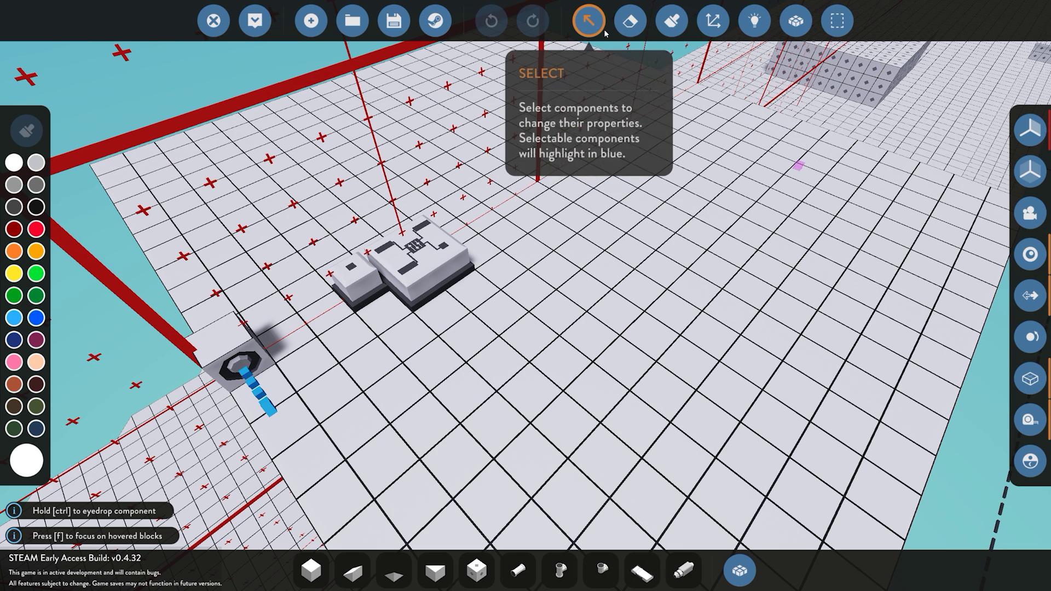
Set the PID controller's proportional gain to 50 and its derivative gain to 500
click(589, 20)
click(416, 258)
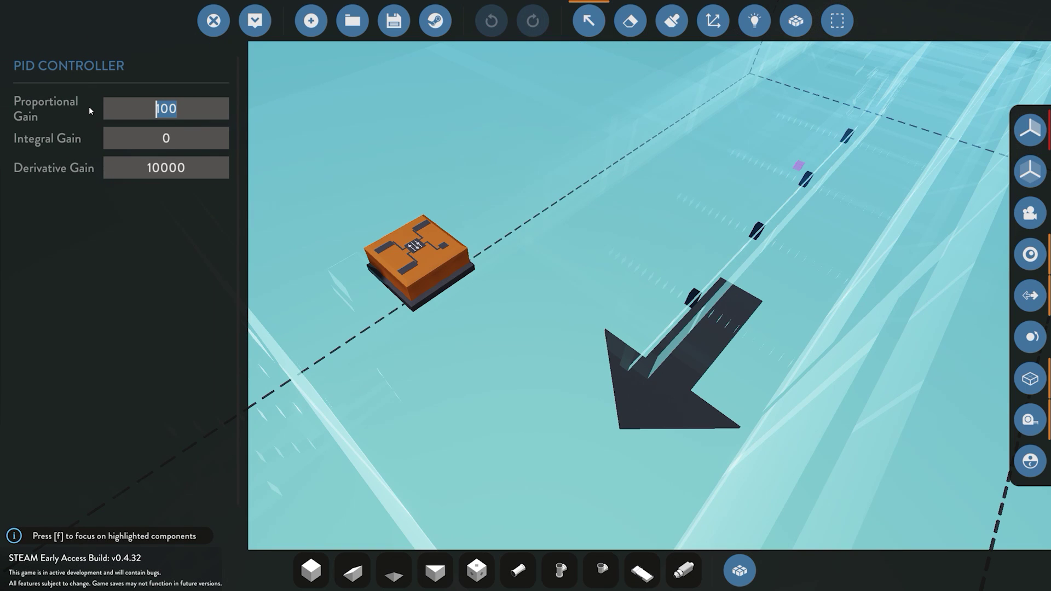
text(50)
text(500)
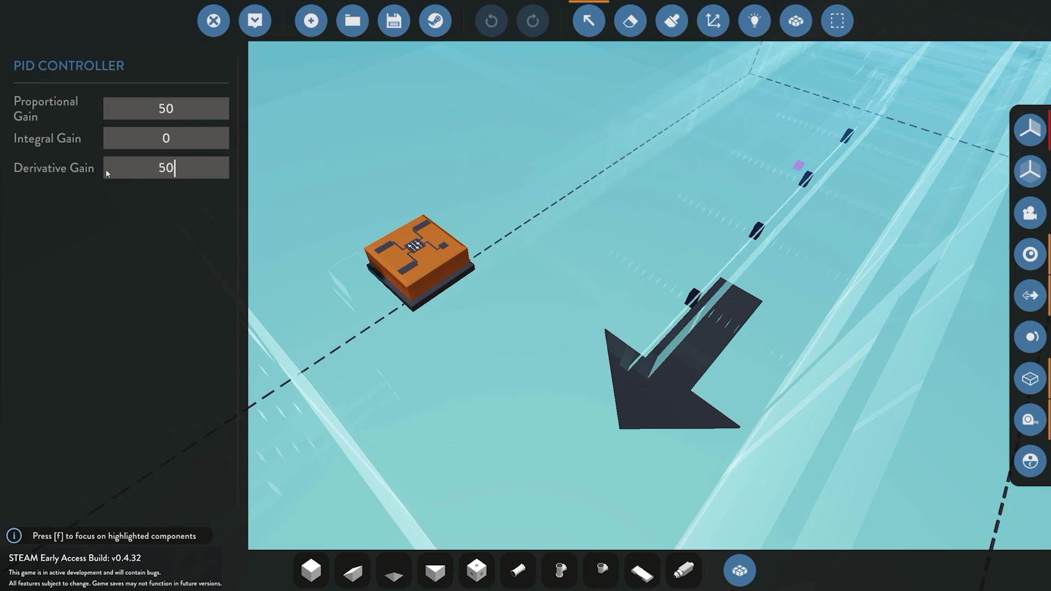
Spawn the ship, walk aboard and check the pid and tilt displays on deck
click(247, 18)
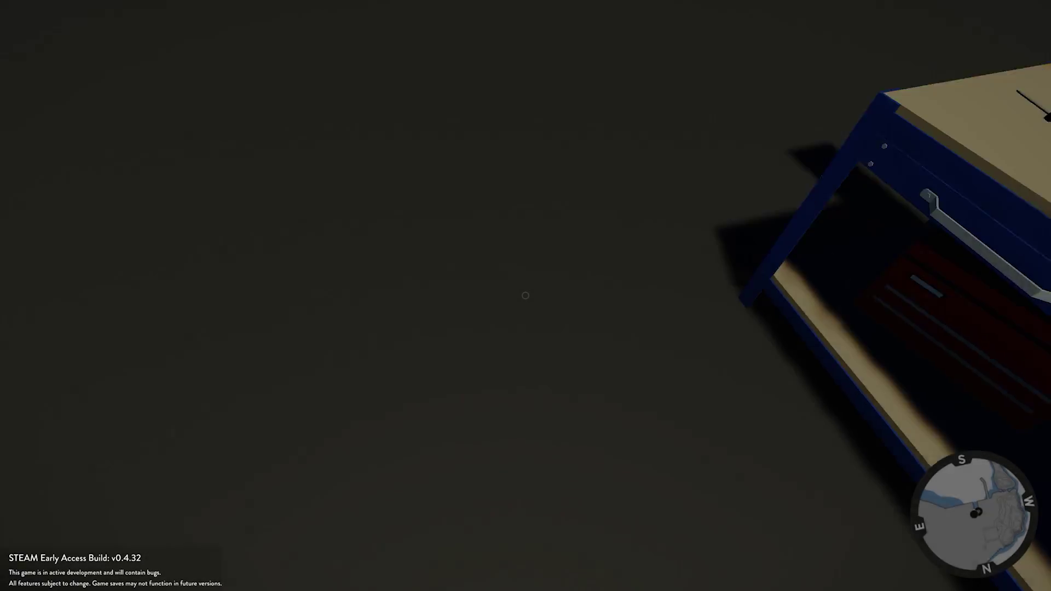
key(w)
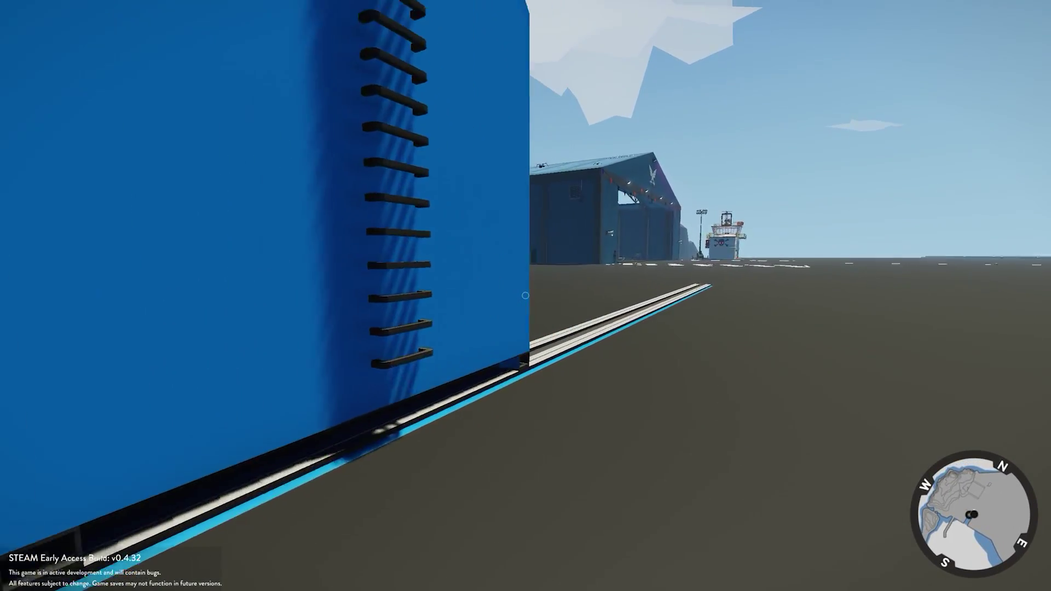
key(w)
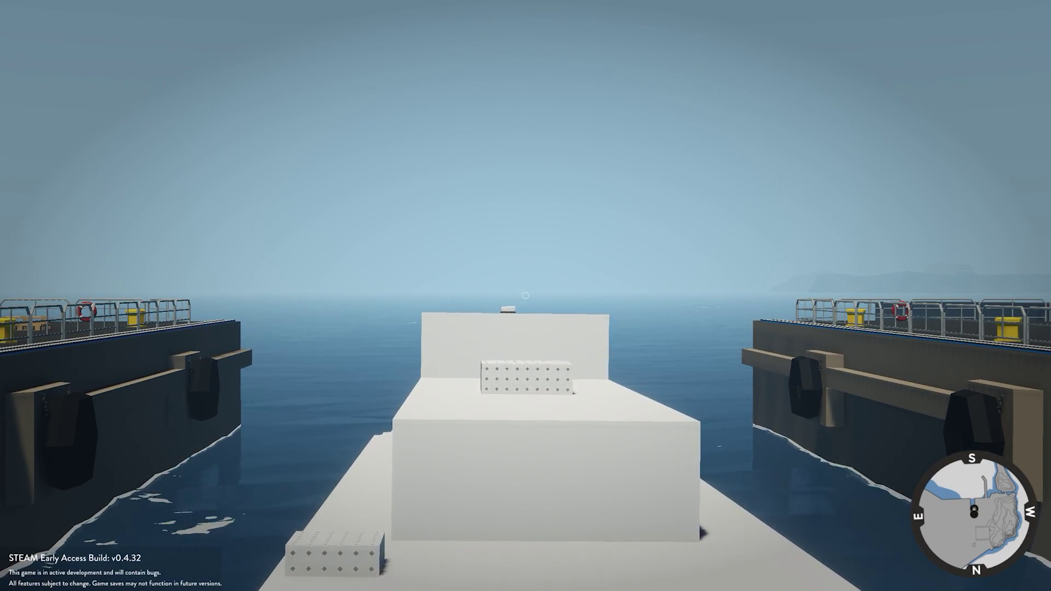
key(w)
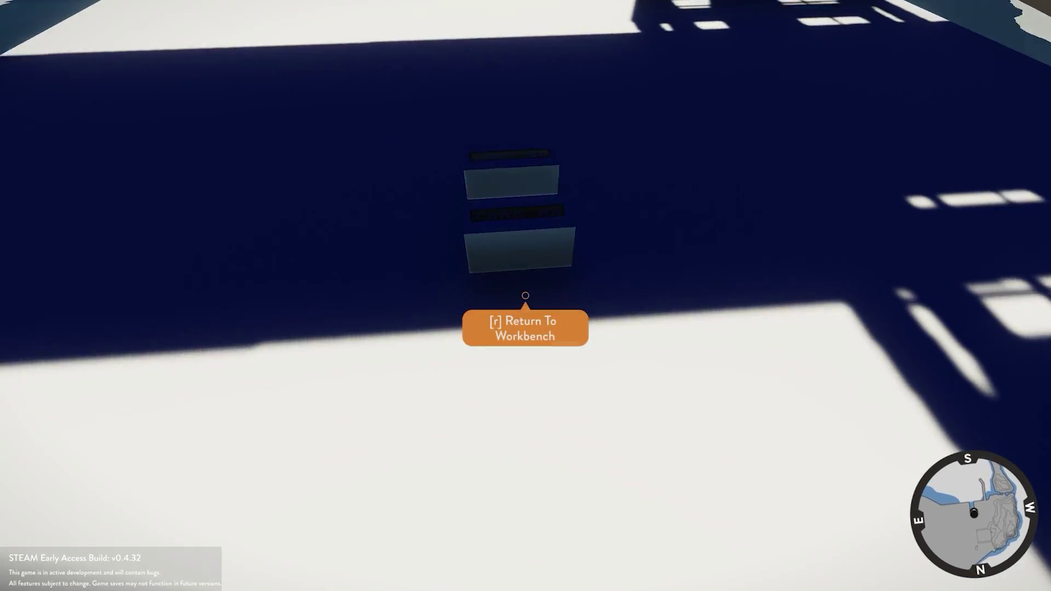
key(w)
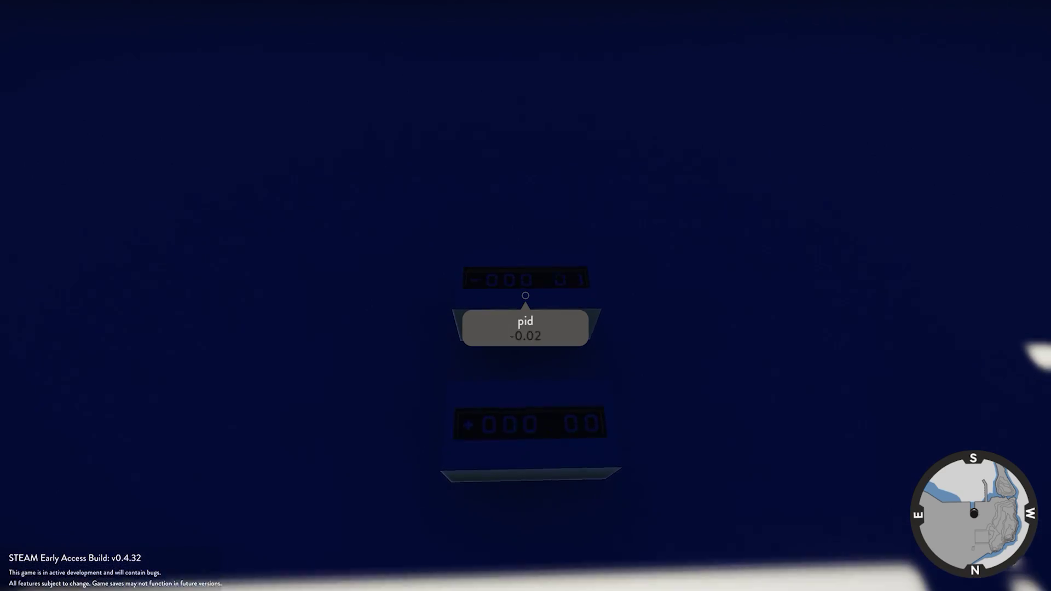
Return the ship to the workbench and set the PID controller's proportional gain to 20 and derivative gain to 8000
key(r)
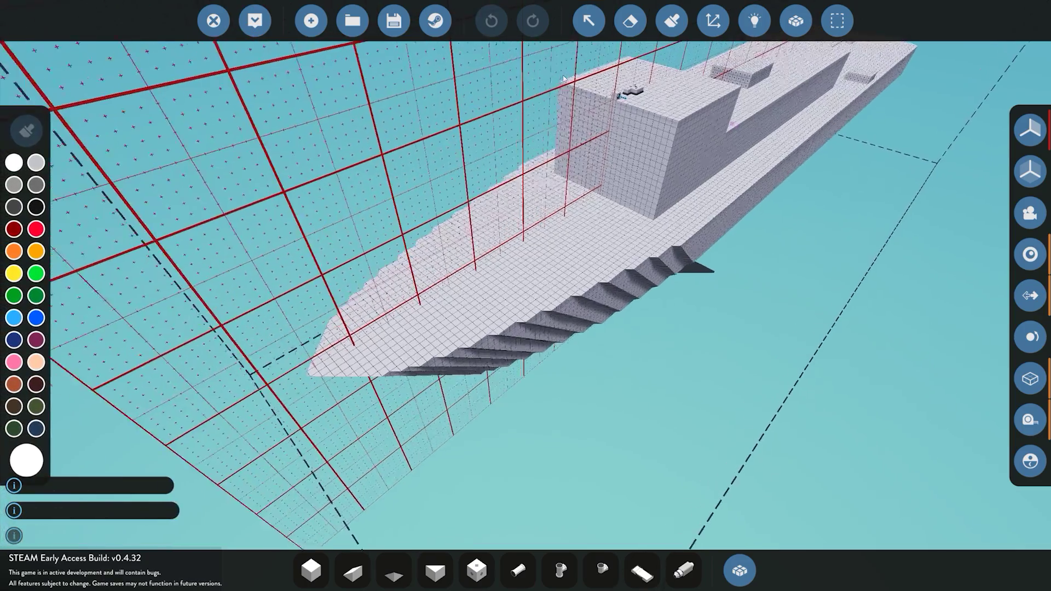
click(588, 21)
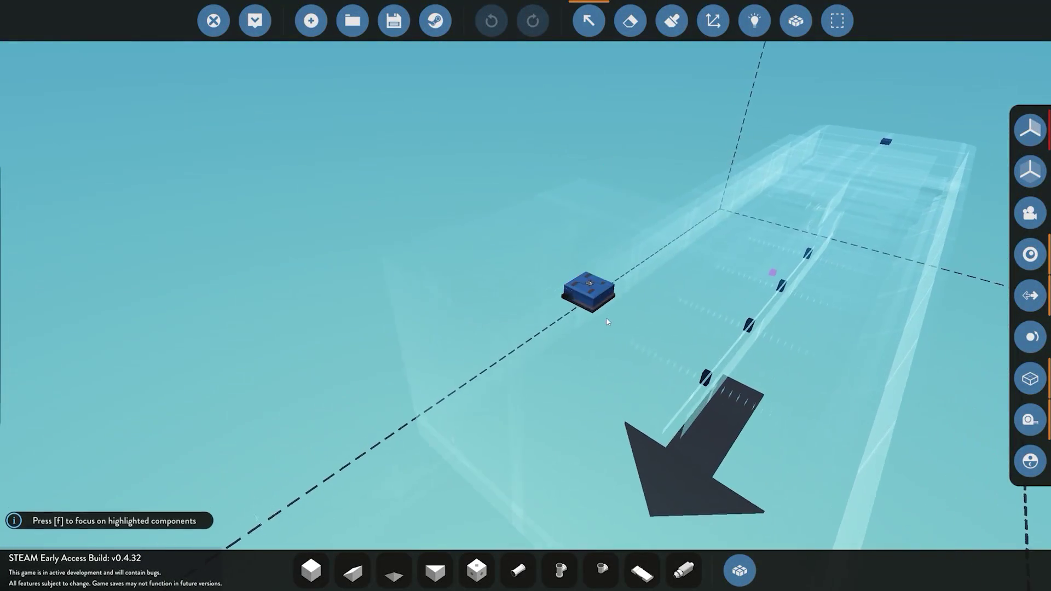
click(475, 290)
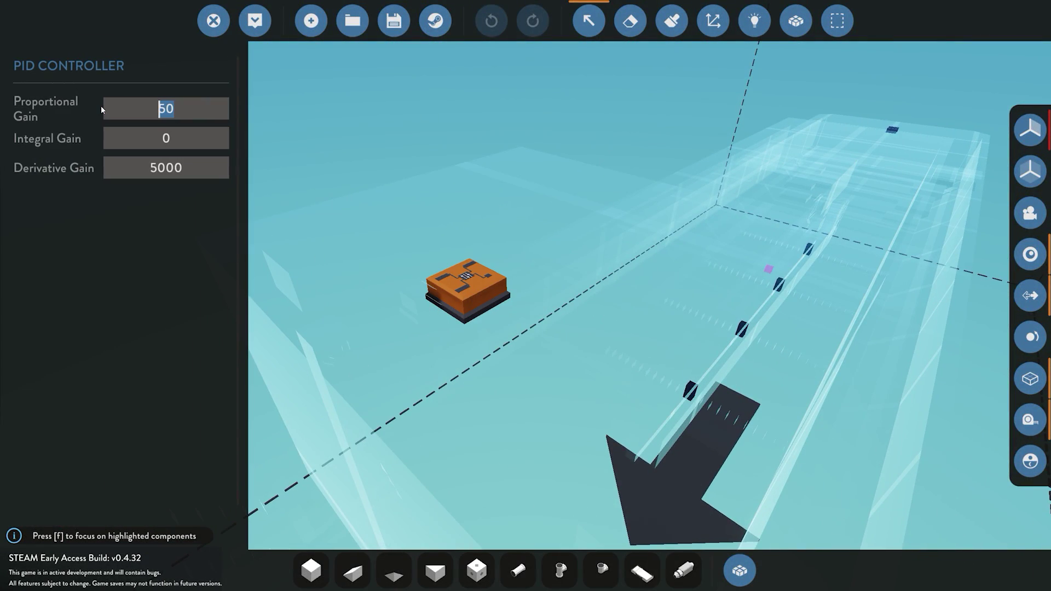
text(209)
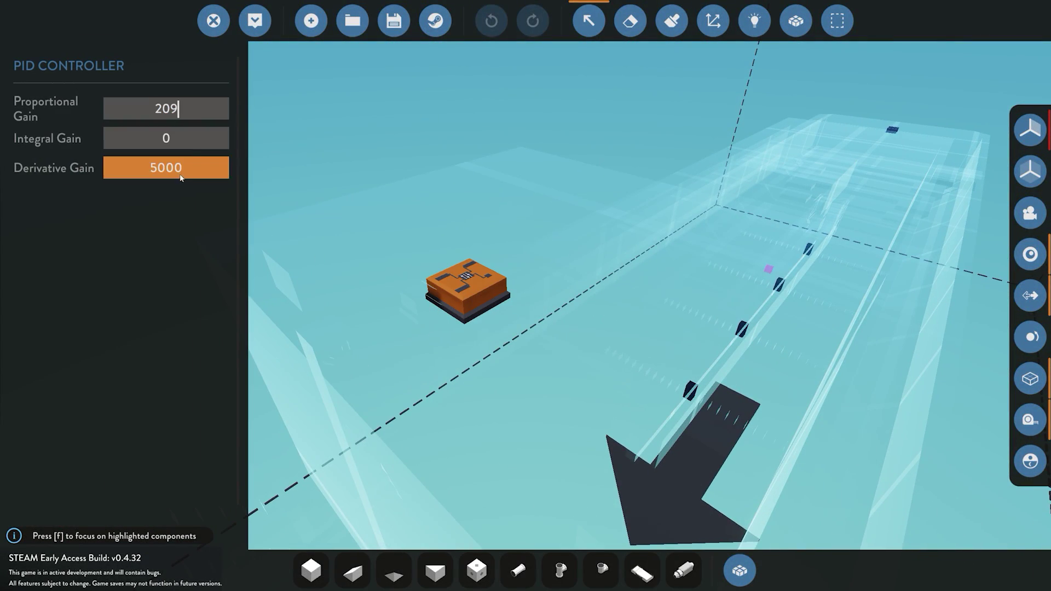
key(BackSpace)
click(120, 171)
text(8000)
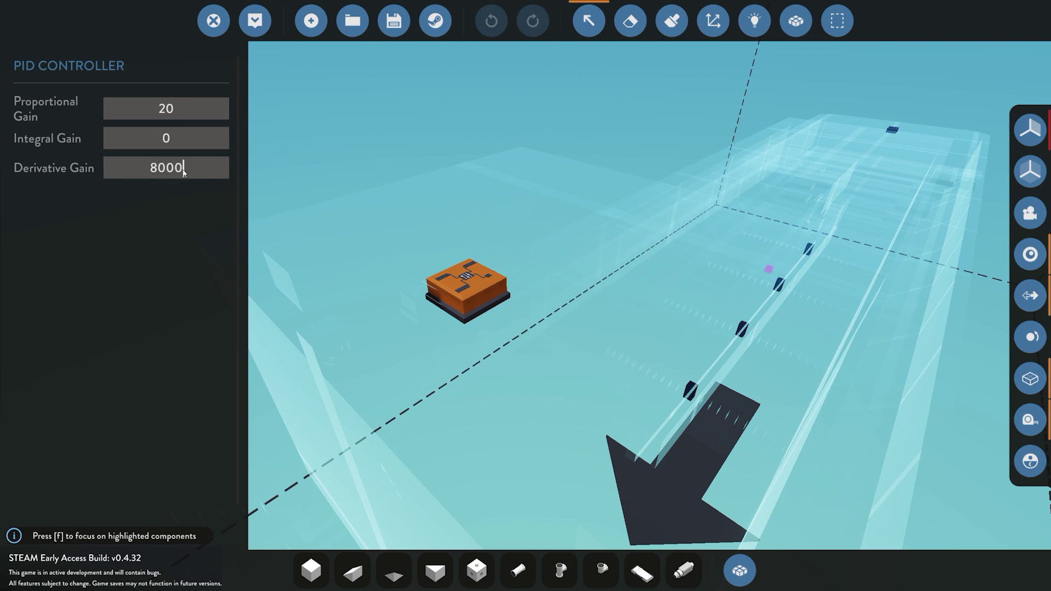
key(Return)
click(307, 163)
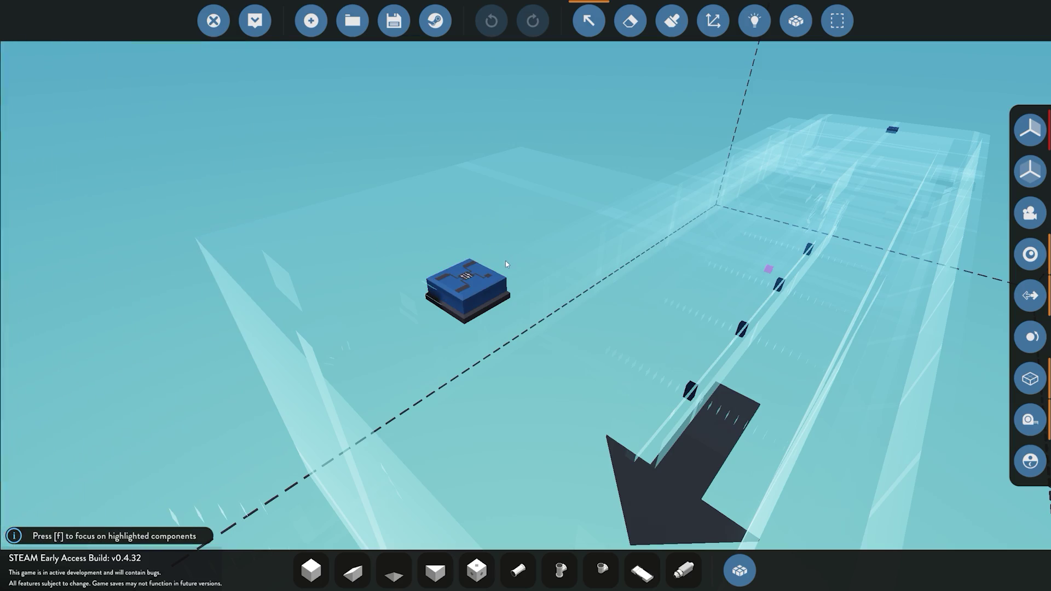
Spawn the ship with the new gains and examine the pid display on deck up close
click(255, 21)
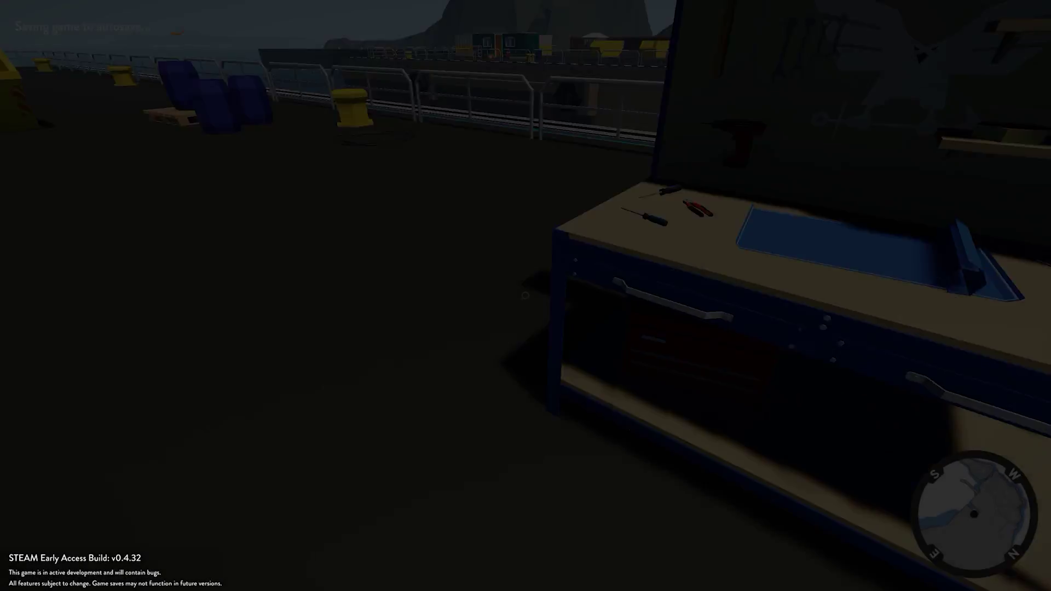
key(w)
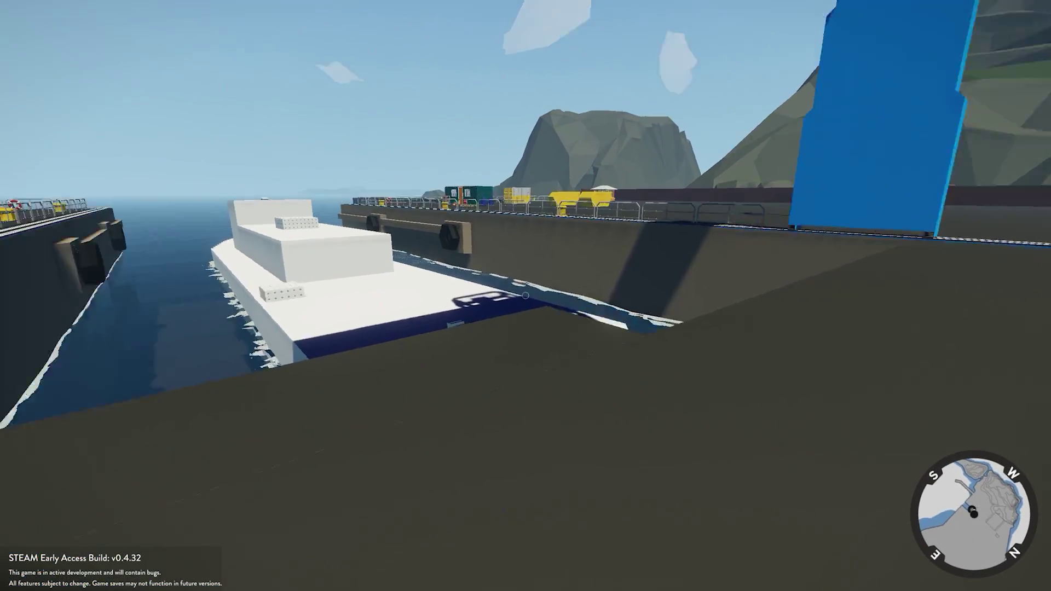
key(w)
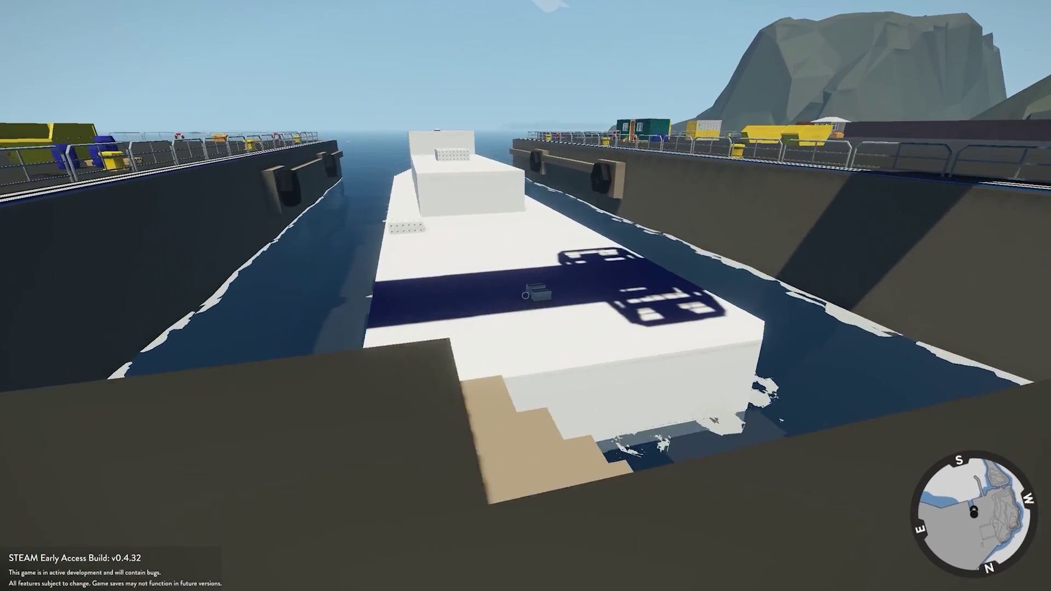
key(w)
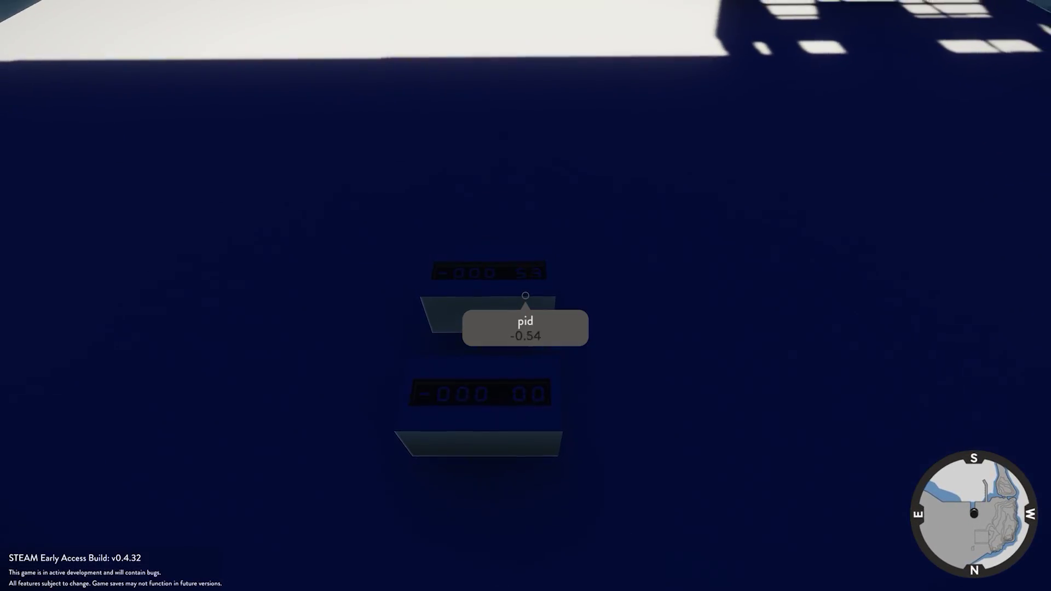
key(z)
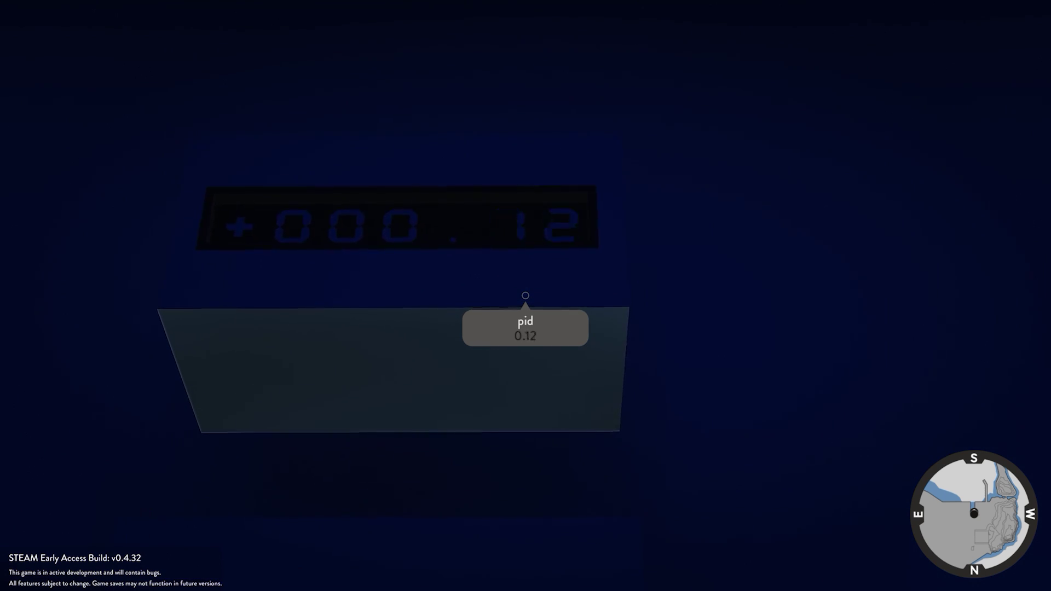
key(z)
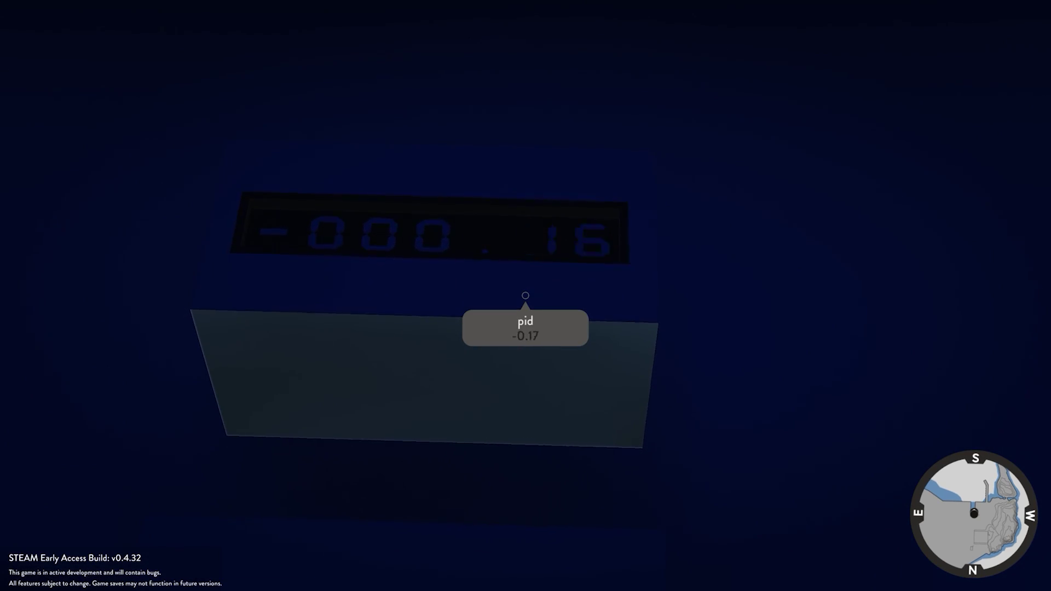
Return the ship to the workbench and open the PID controller's derivative gain for editing
key(f)
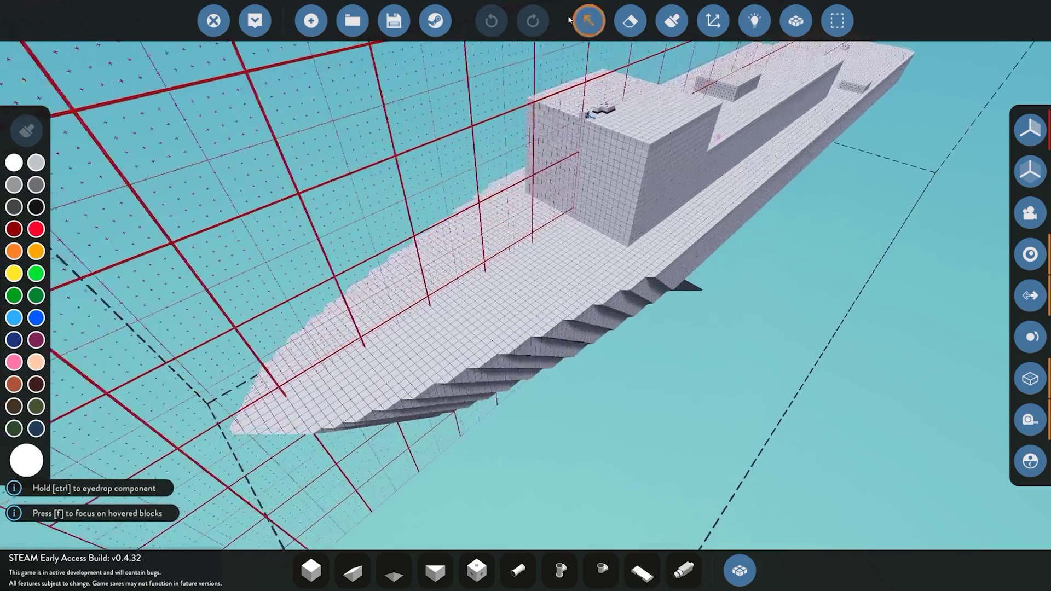
click(586, 22)
click(605, 182)
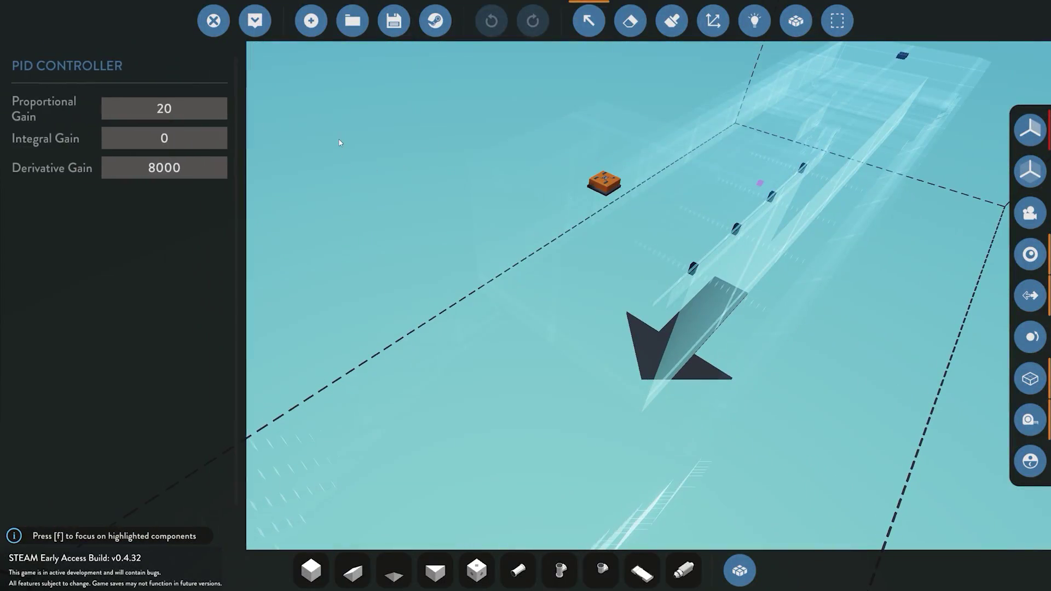
click(185, 174)
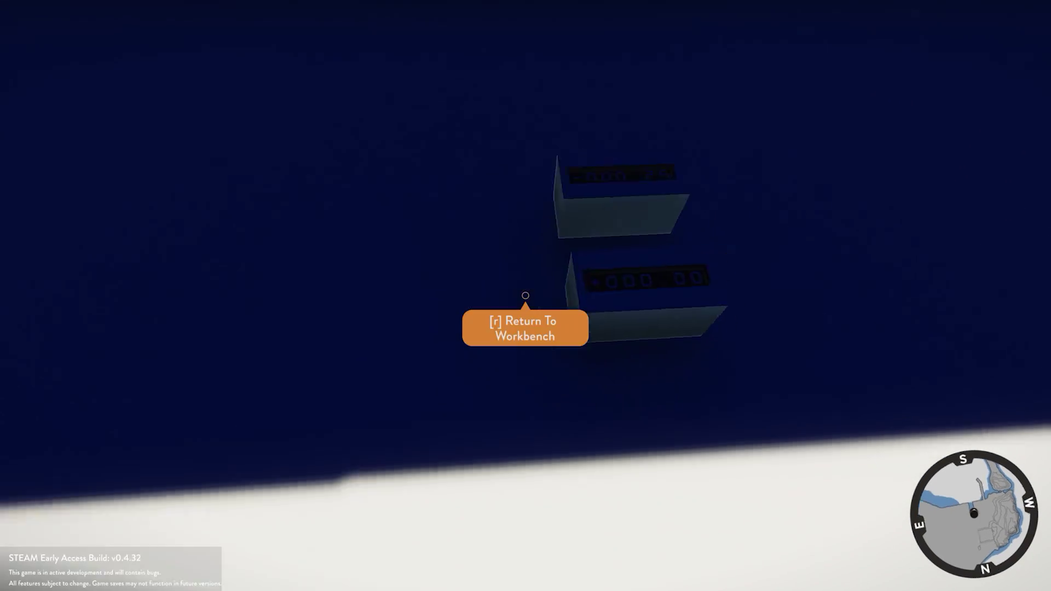
Bring the ship back to the workbench and set the PID controller's proportional gain to 10 and derivative gain to 1000
key(f)
key(w)
click(588, 21)
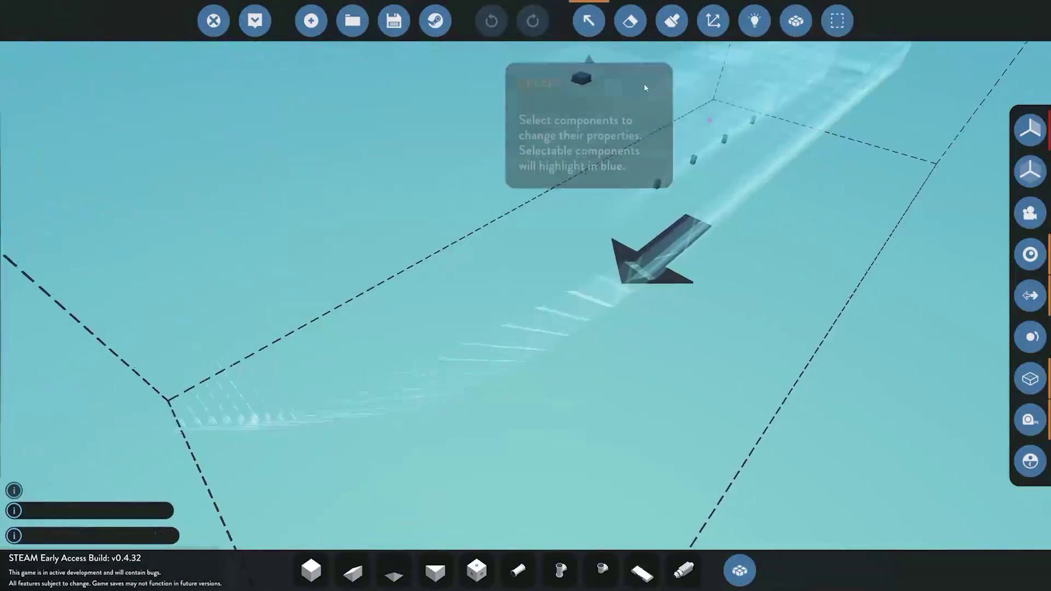
click(597, 144)
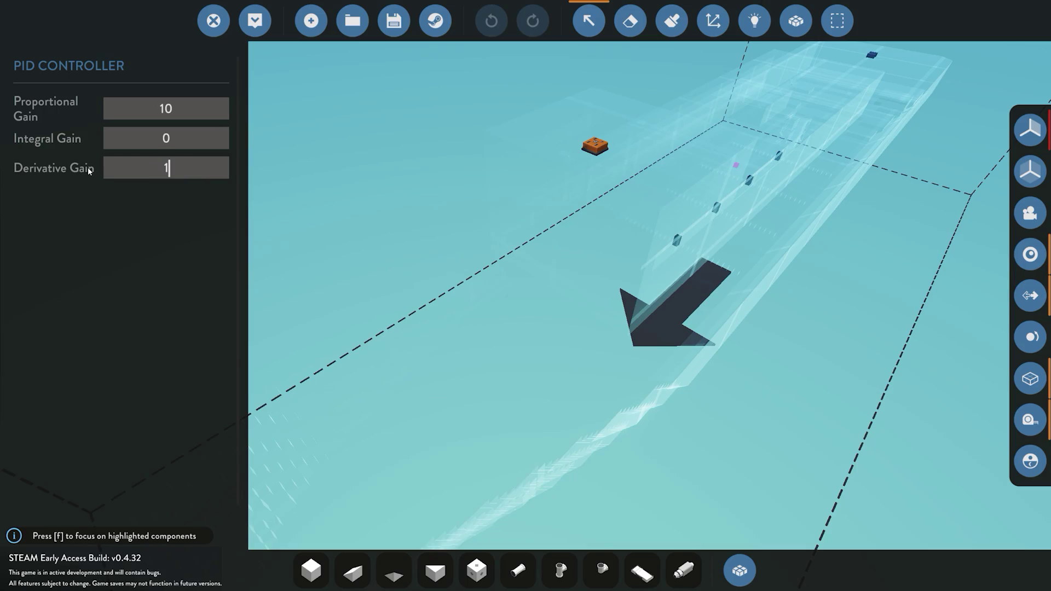
key(Return)
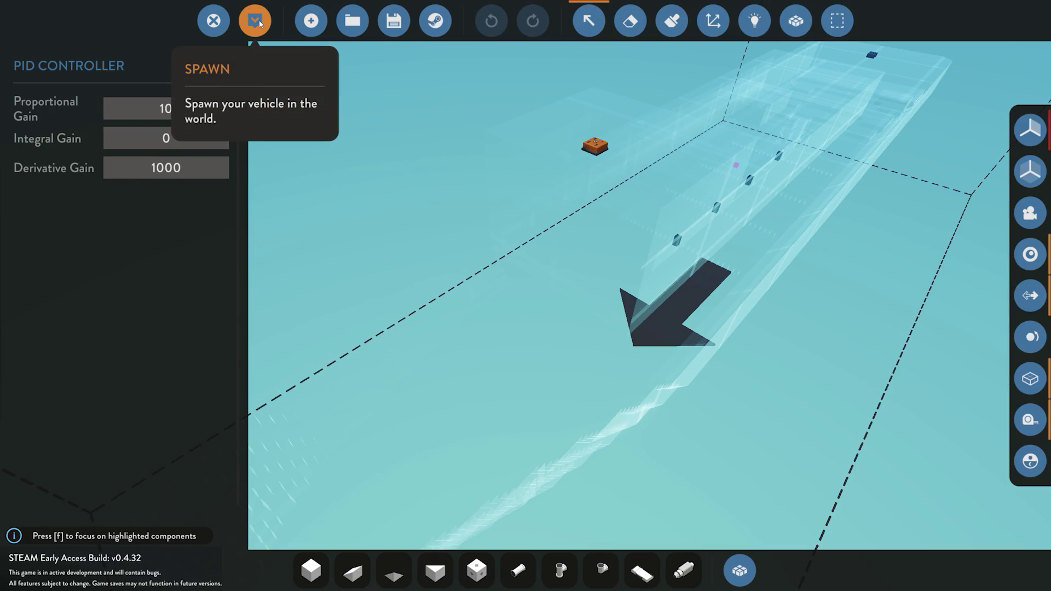
Spawn the retuned ship, walk around its deck and check the pid and tilt displays and how level it floats
click(260, 23)
key(w)
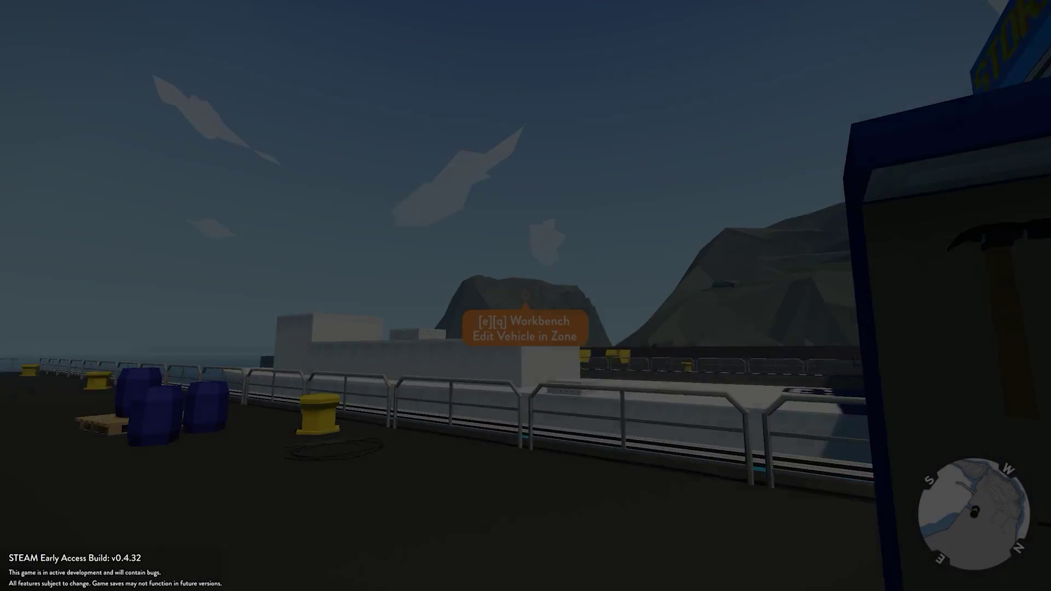
key(w)
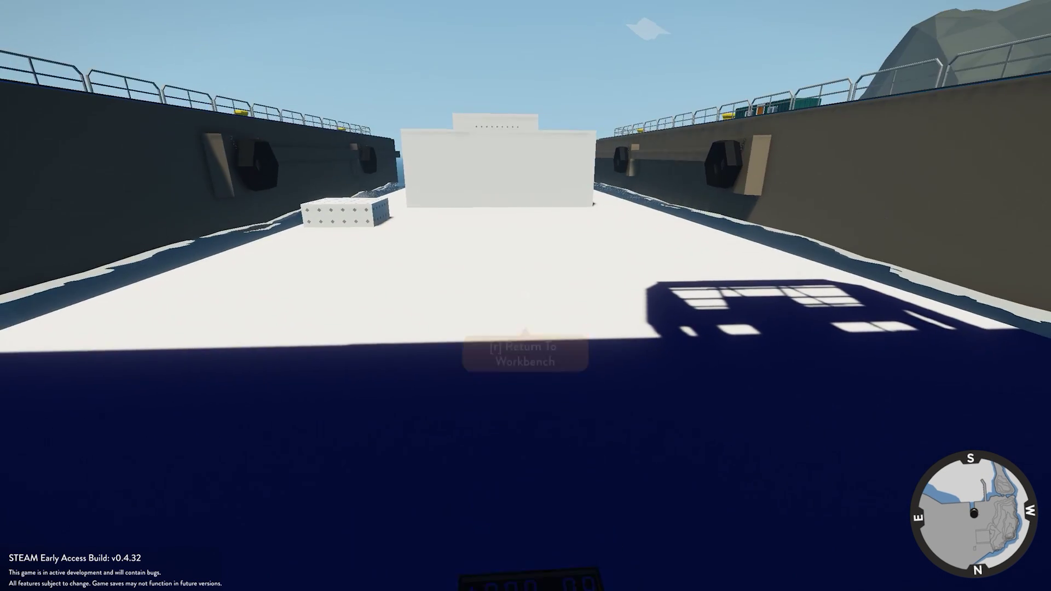
scroll(526, 295, up, 5)
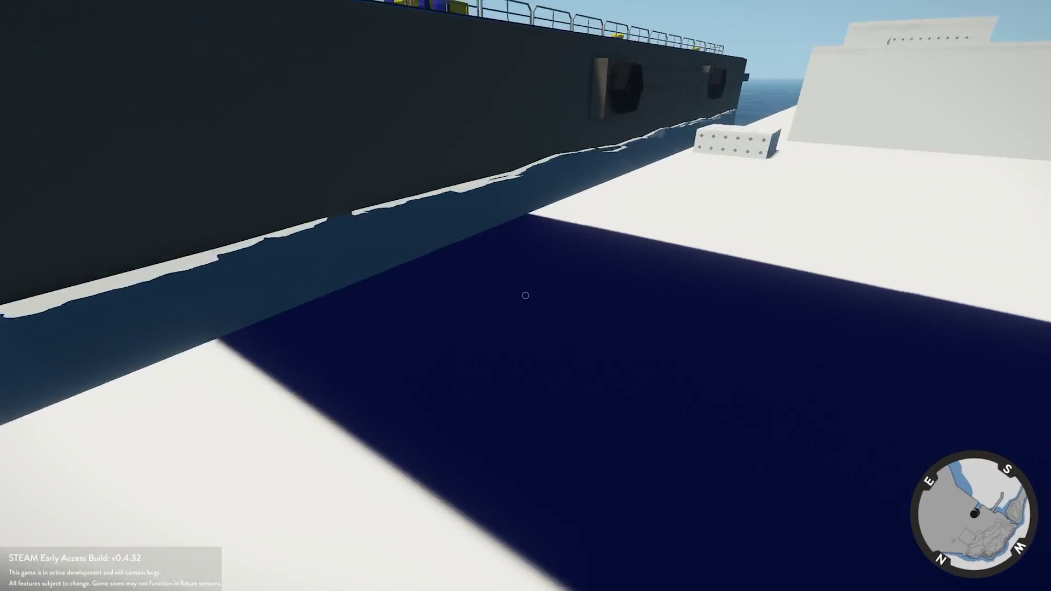
key(w)
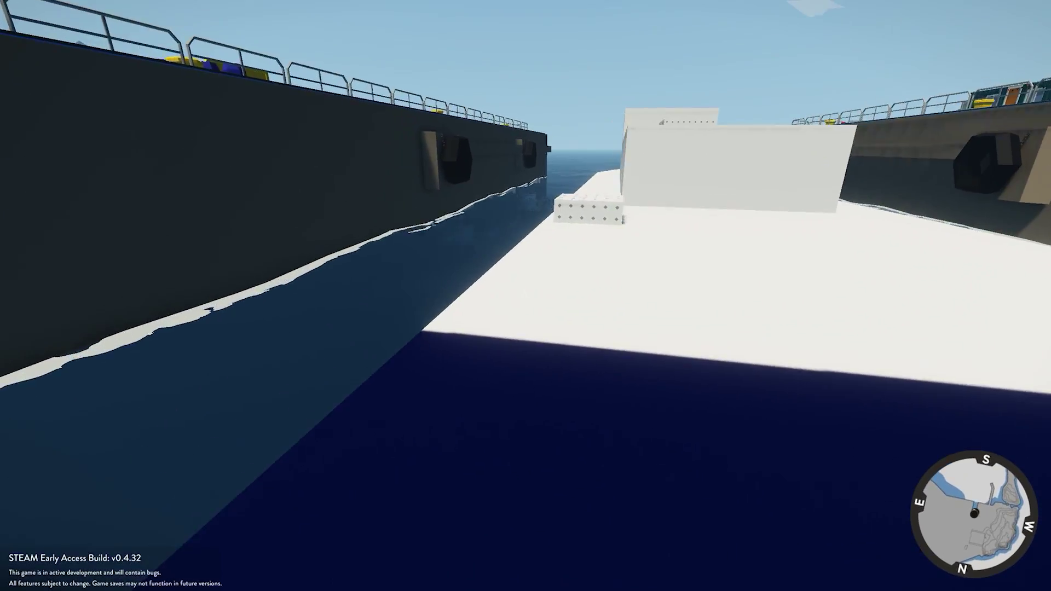
key(space)
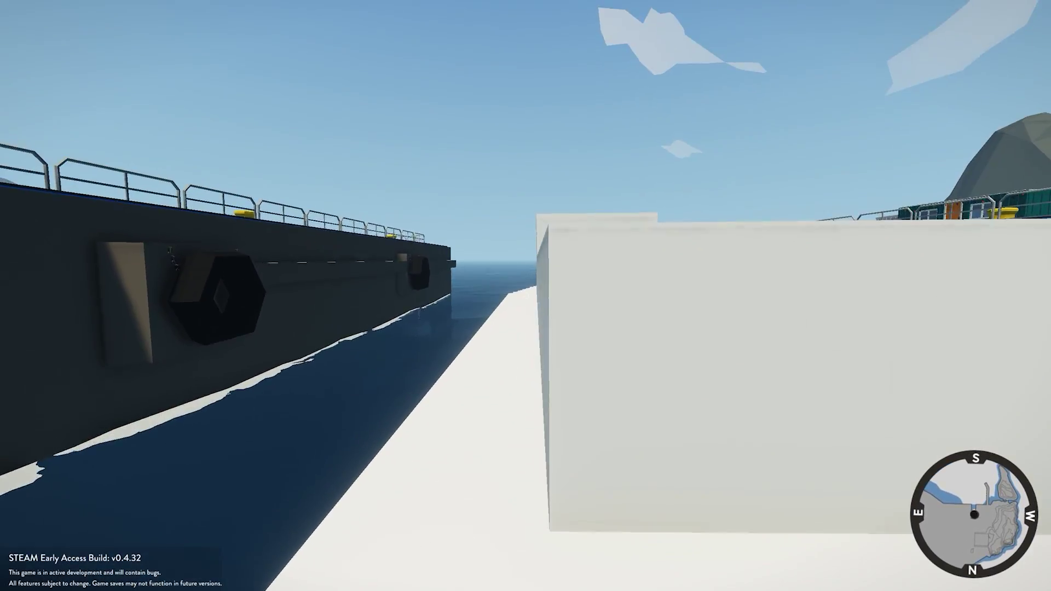
key(w)
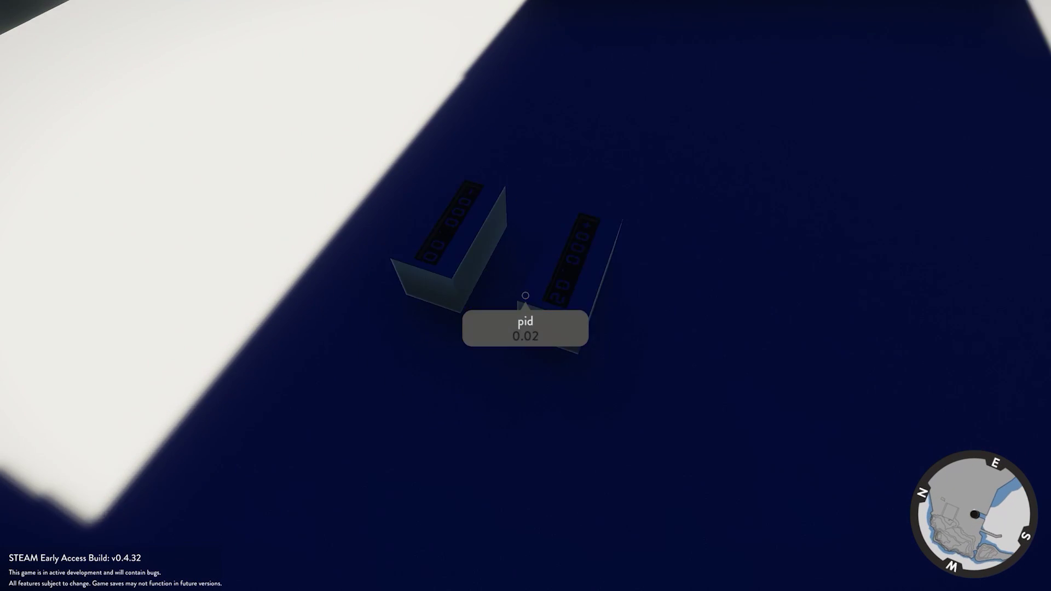
key(w)
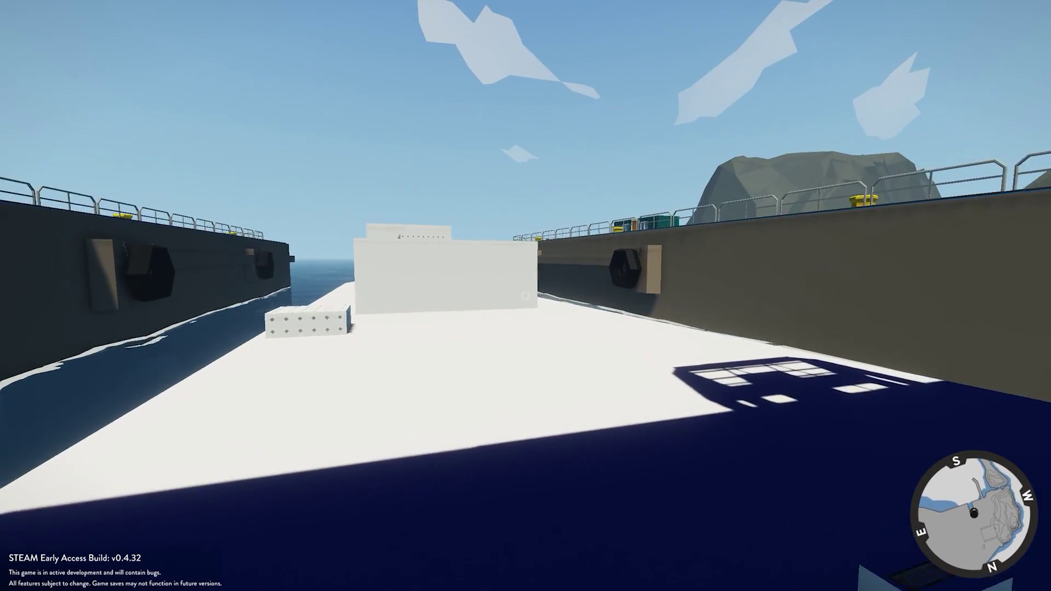
Set the overridden weather's wind to 100% and observe from the deck how the ship rolls in the waves
key(Escape)
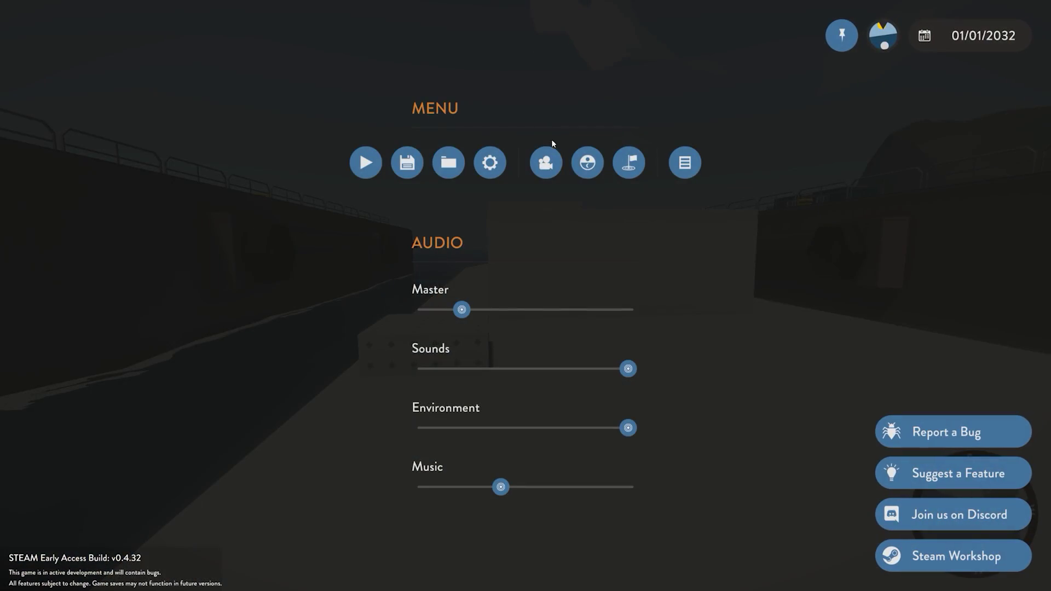
click(588, 163)
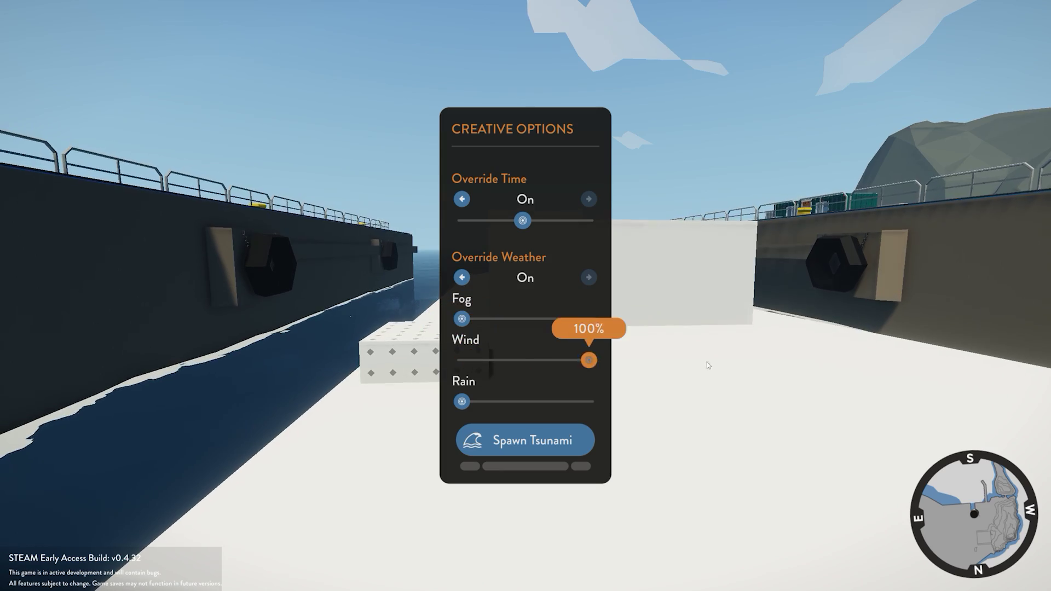
key(Escape)
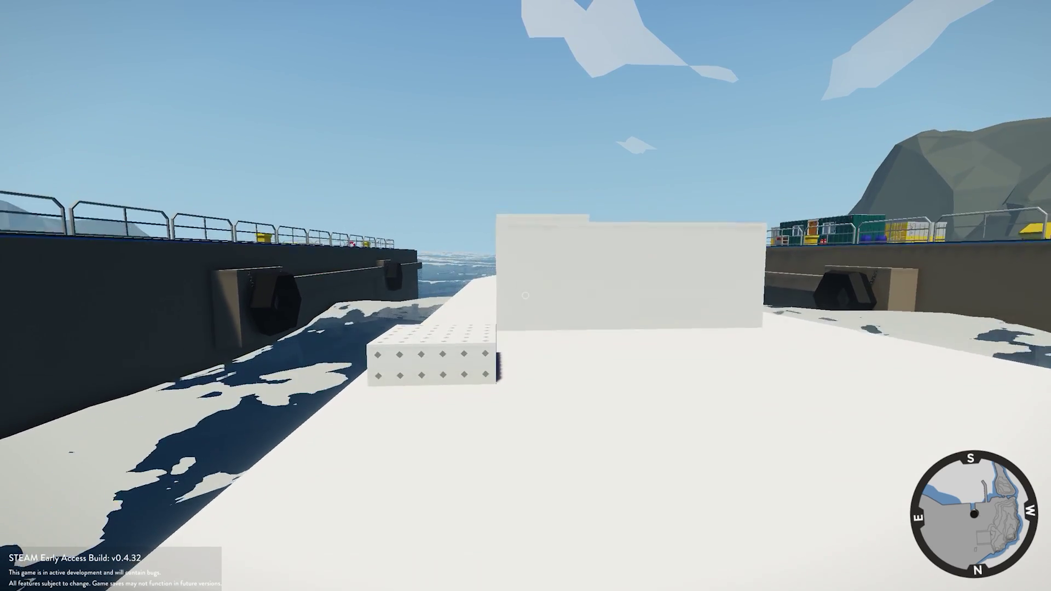
key(d)
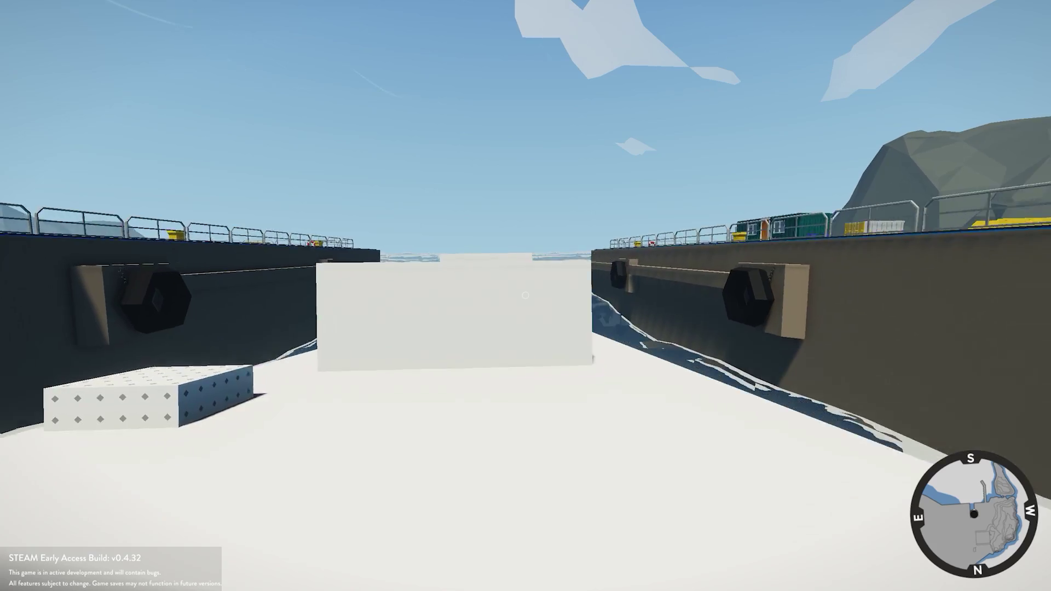
key(a)
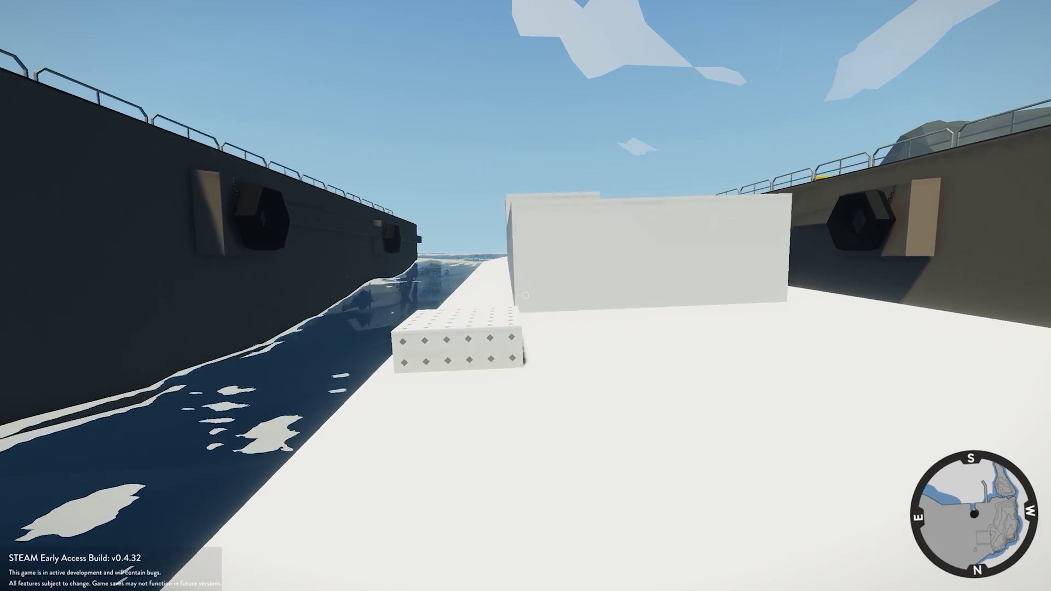
Check the overridden weather's wind setting and observe from several spots on the deck how the ship rolls in the waves
key(d)
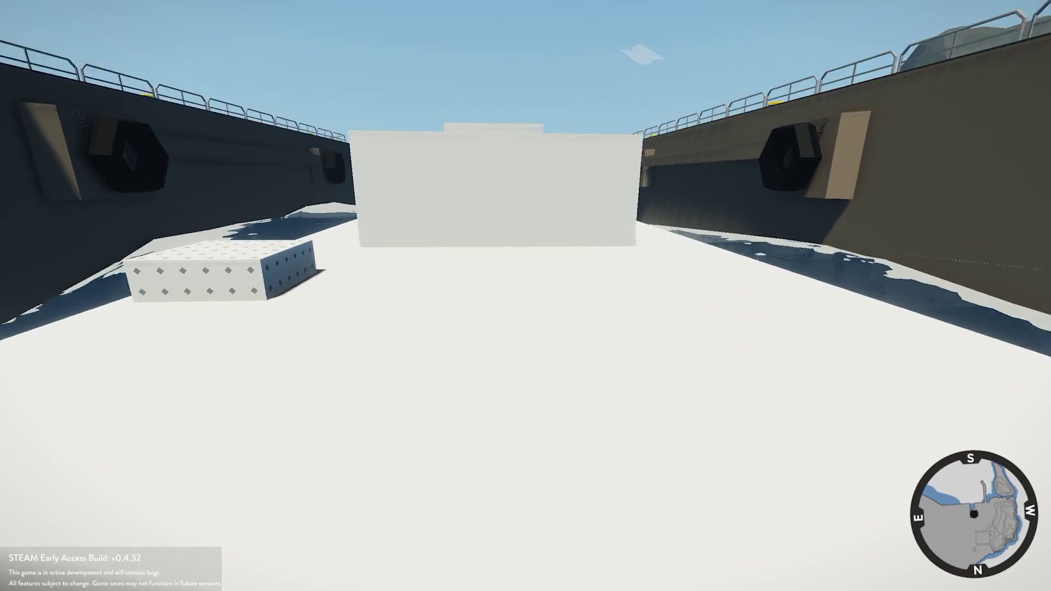
key(d)
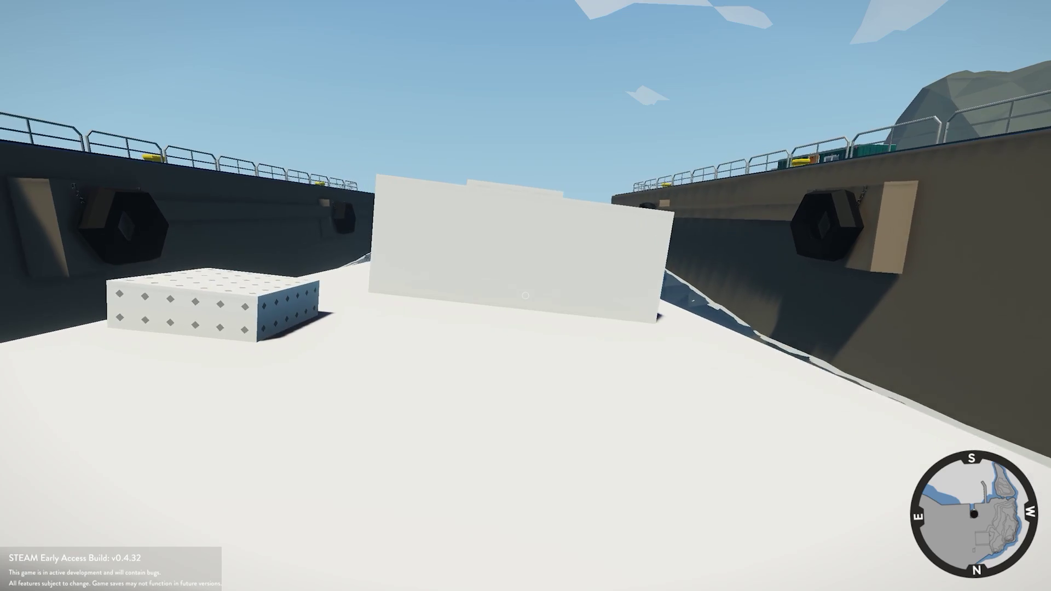
key(Escape)
click(585, 165)
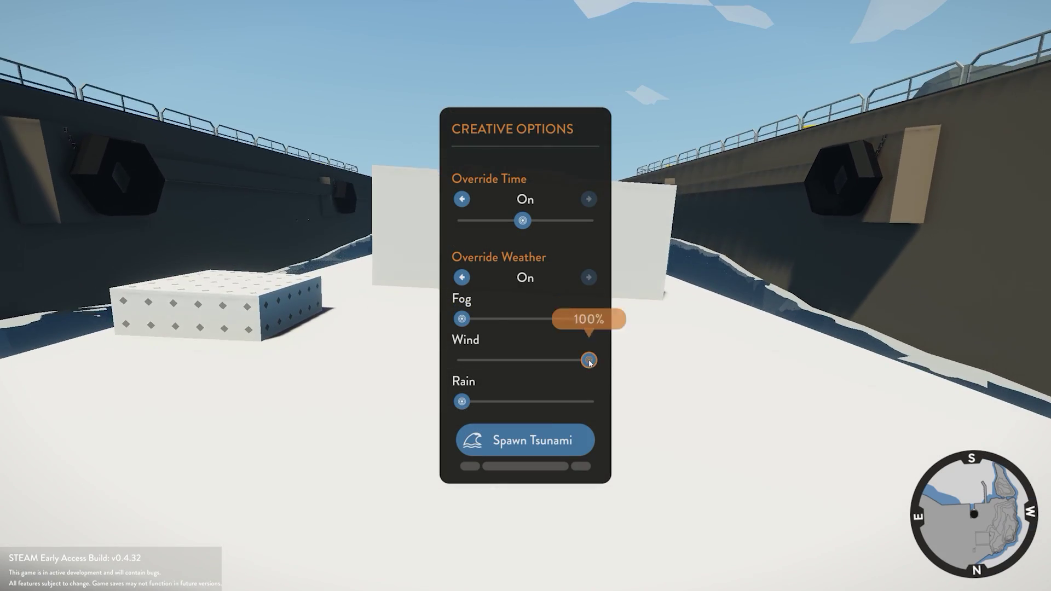
key(Escape)
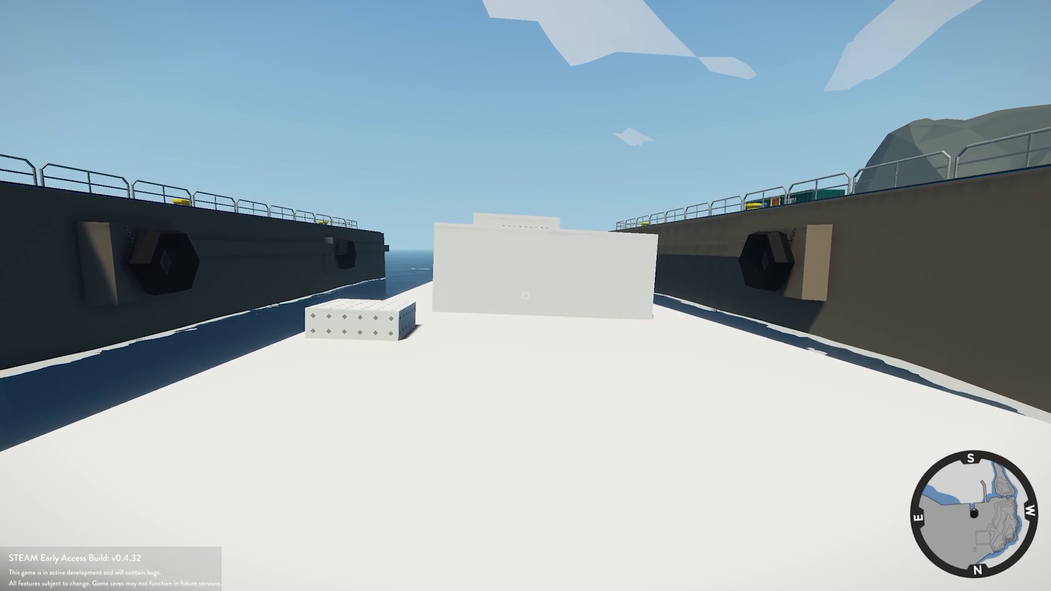
key(w)
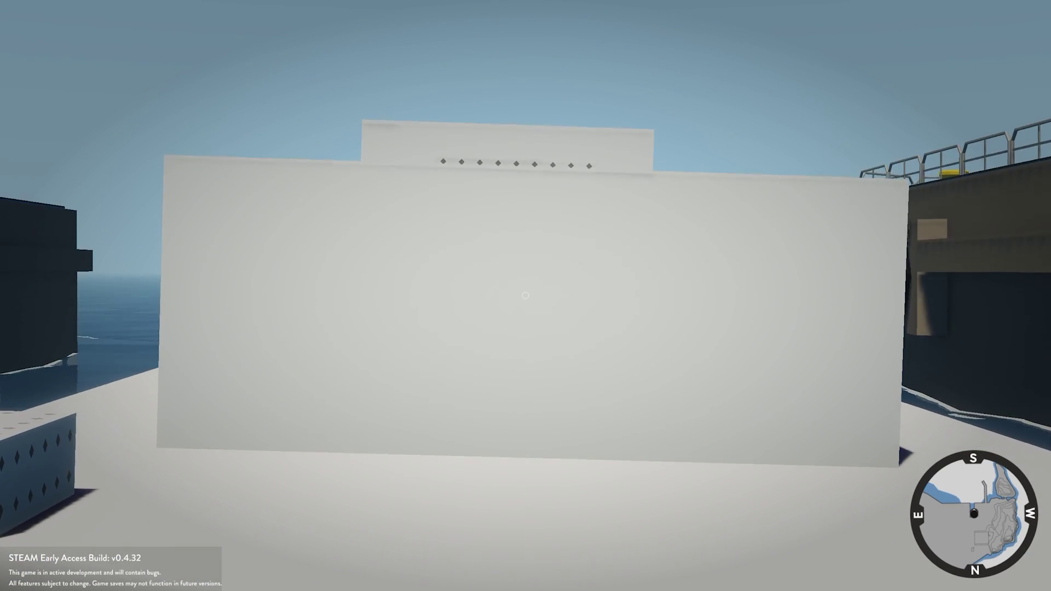
Enter the free camera mode with the interface hidden and observe the ship's roll from outside, in front of its bow
key(Escape)
click(545, 165)
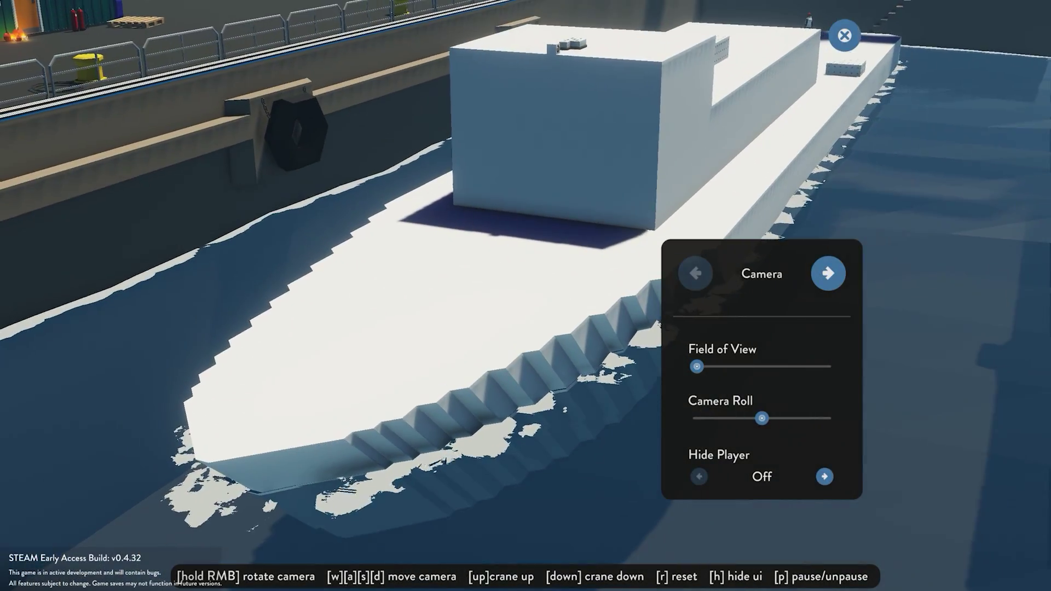
key(h)
drag(356, 291, 419, 204)
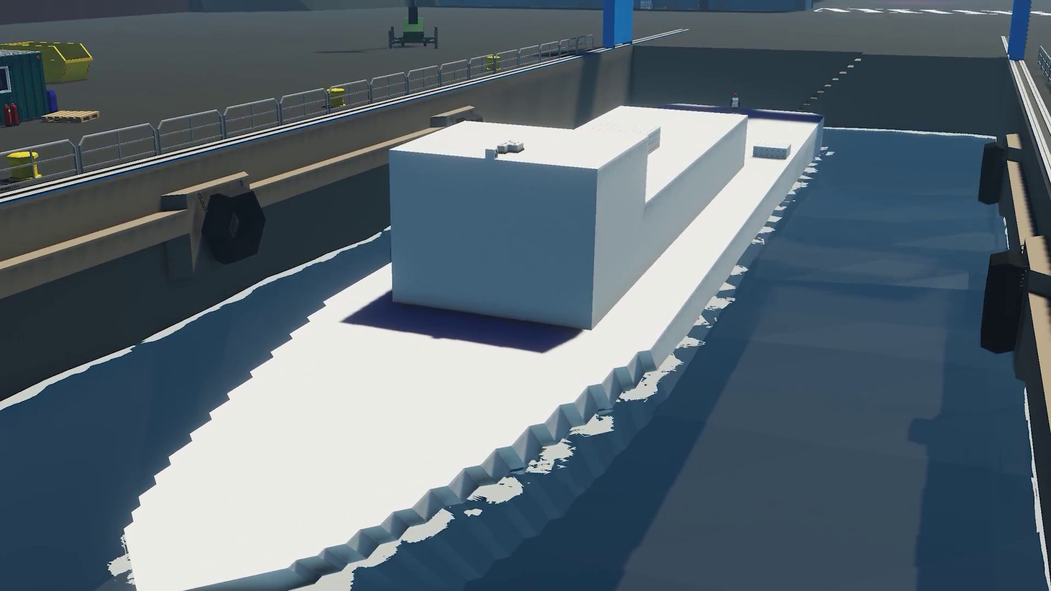
key(s)
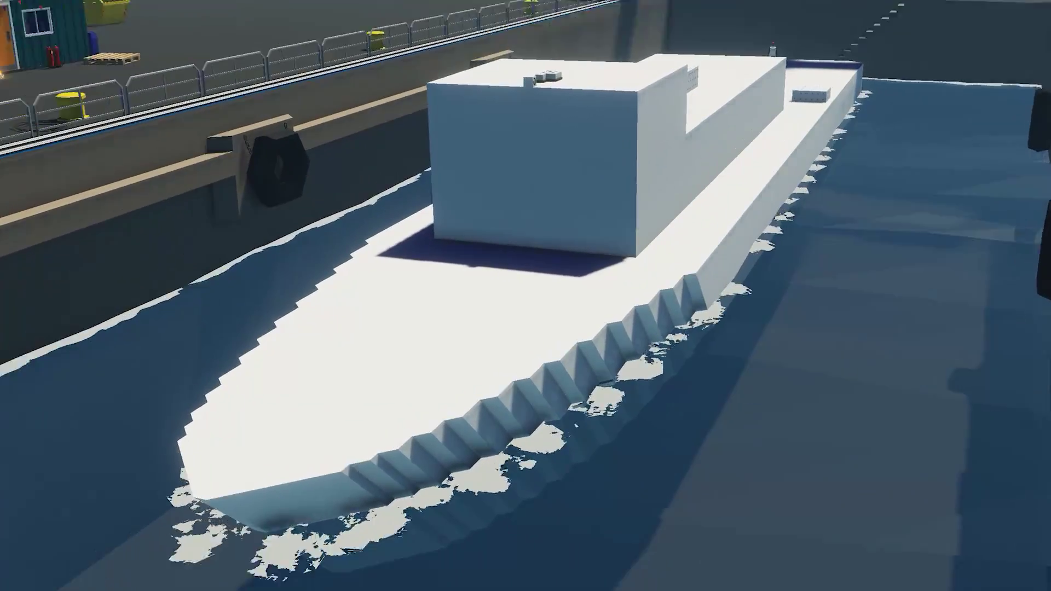
key(w)
key(s)
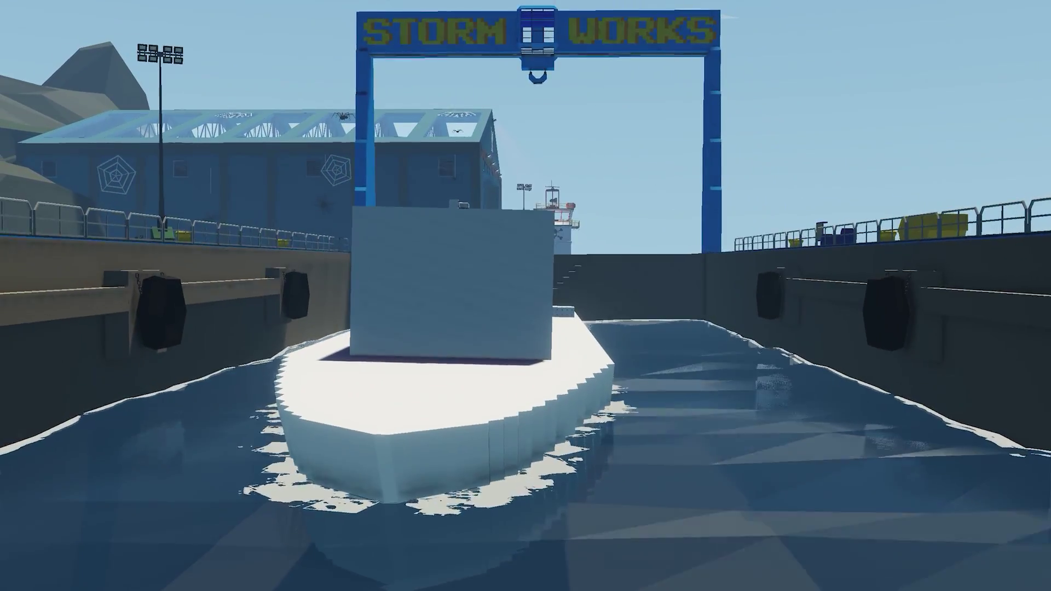
key(a)
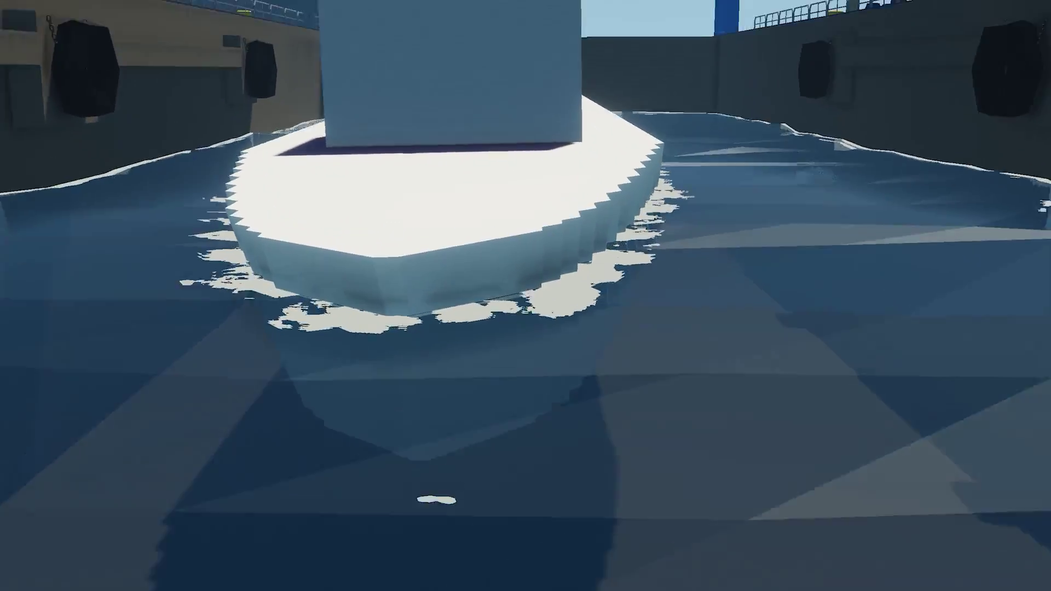